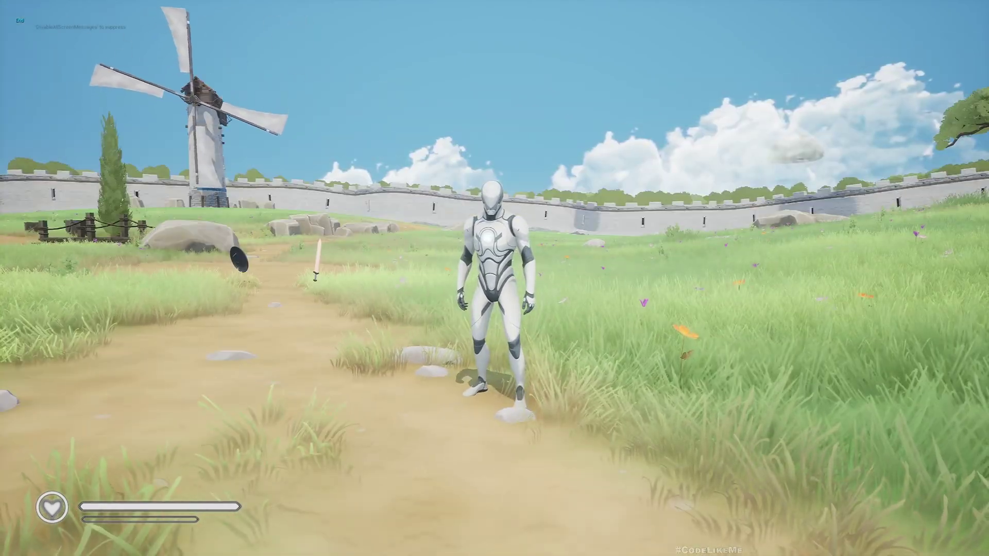
Open the inventory in the running game and test the right-hand weapons by equipping the great sword and switching back to the one-handed sword.
{"action": "key", "text": "i"}
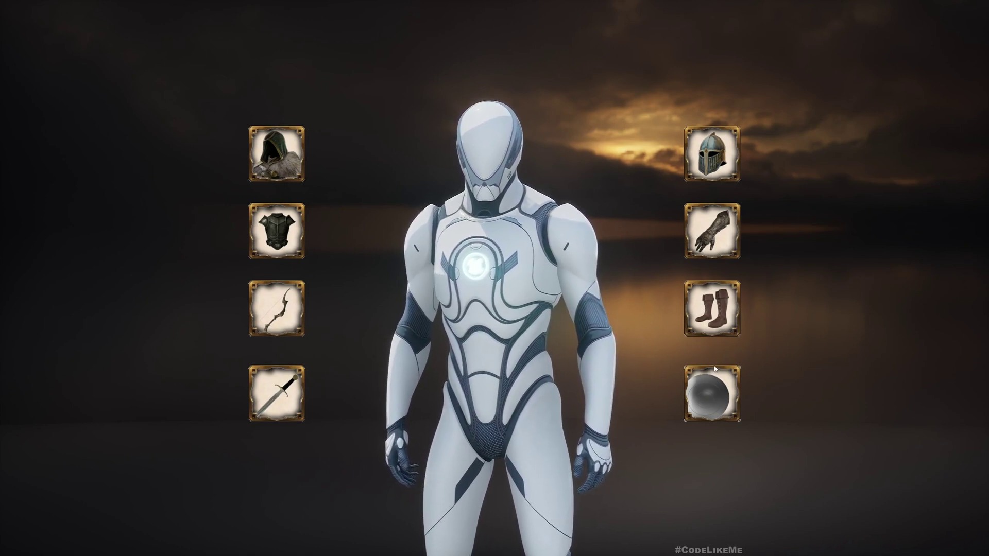
{"action": "left_click", "coordinate": [281, 393]}
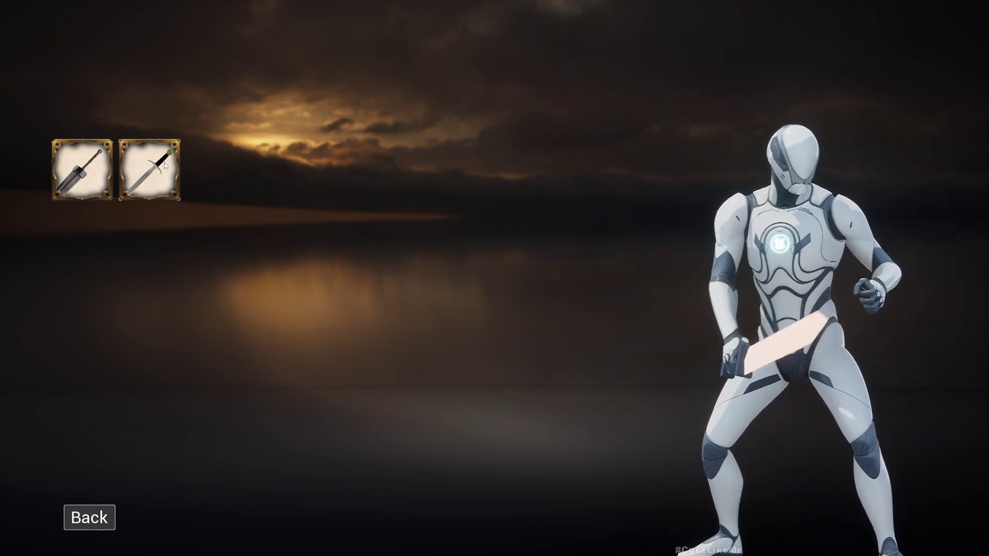
{"action": "left_click", "coordinate": [79, 168]}
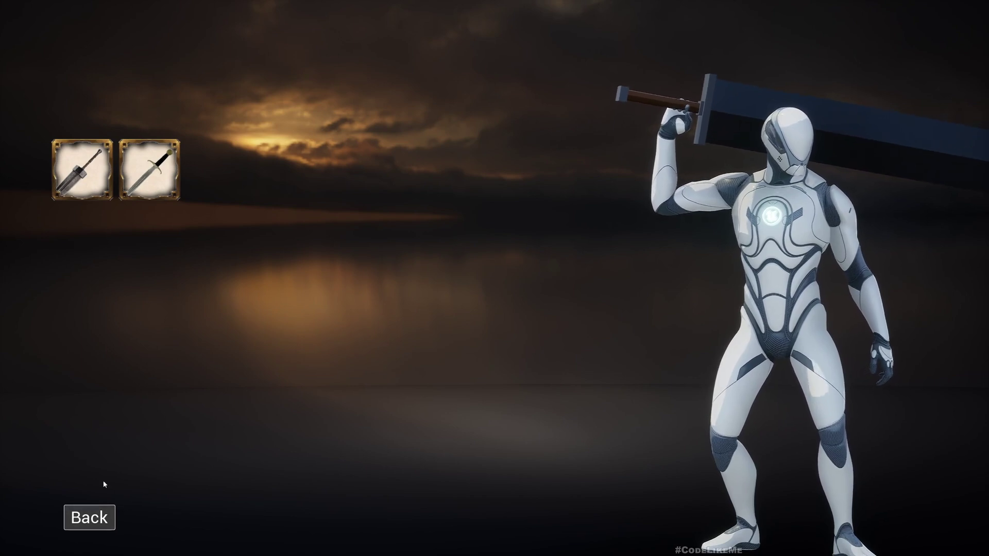
{"action": "left_click", "coordinate": [160, 172]}
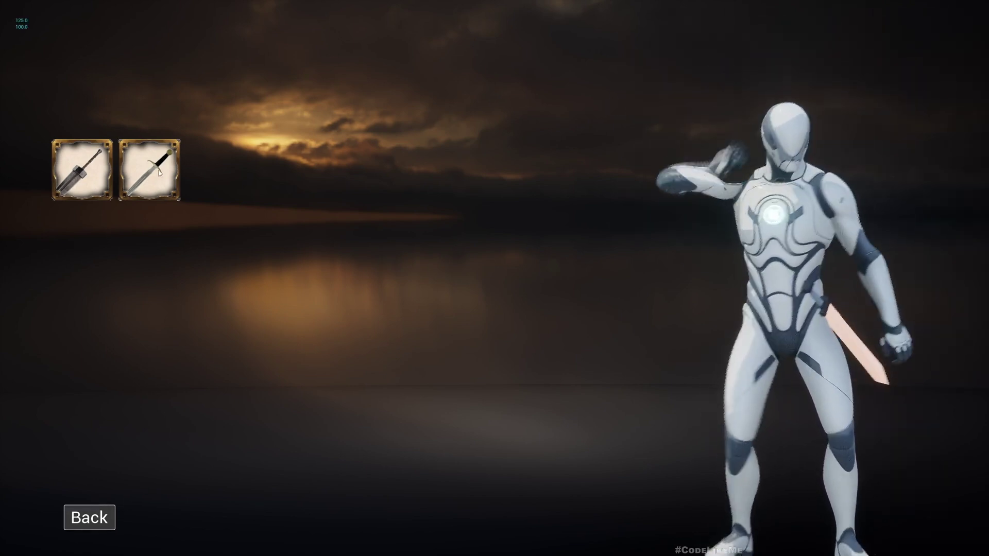
{"action": "left_click", "coordinate": [102, 516]}
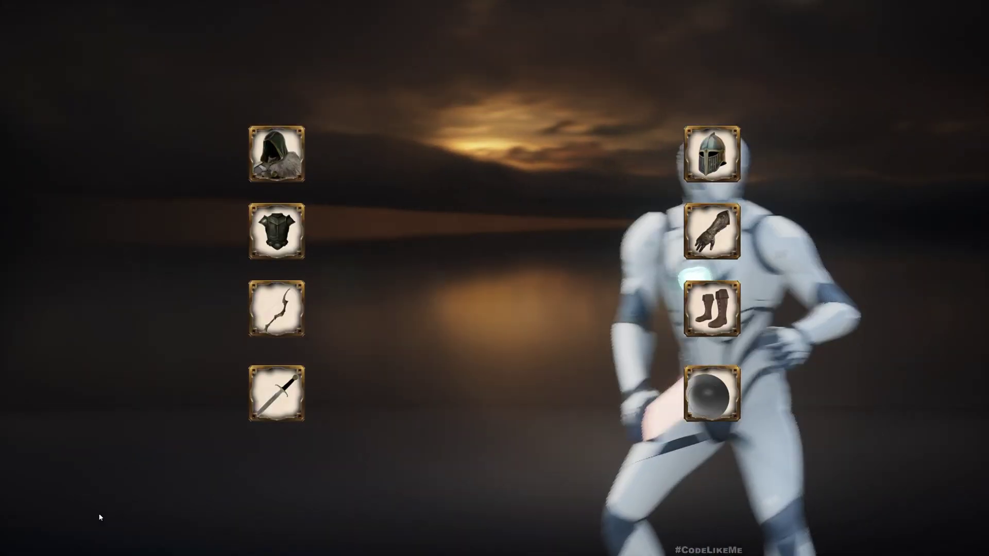
Equip the round shield from the left-hand weapons, then close the inventory and walk the character around the level.
{"action": "left_click", "coordinate": [724, 390]}
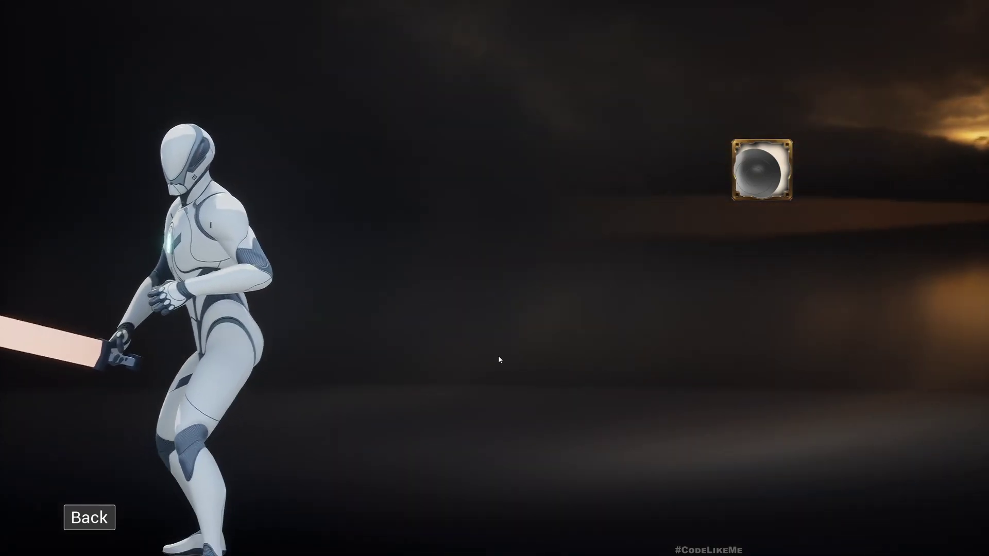
{"action": "left_click", "coordinate": [766, 180]}
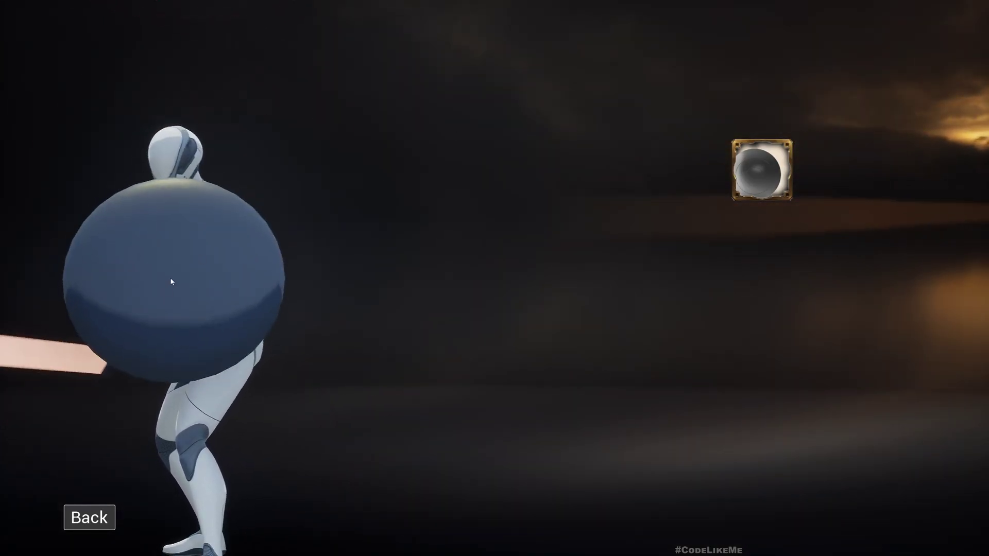
{"action": "left_click", "coordinate": [103, 519]}
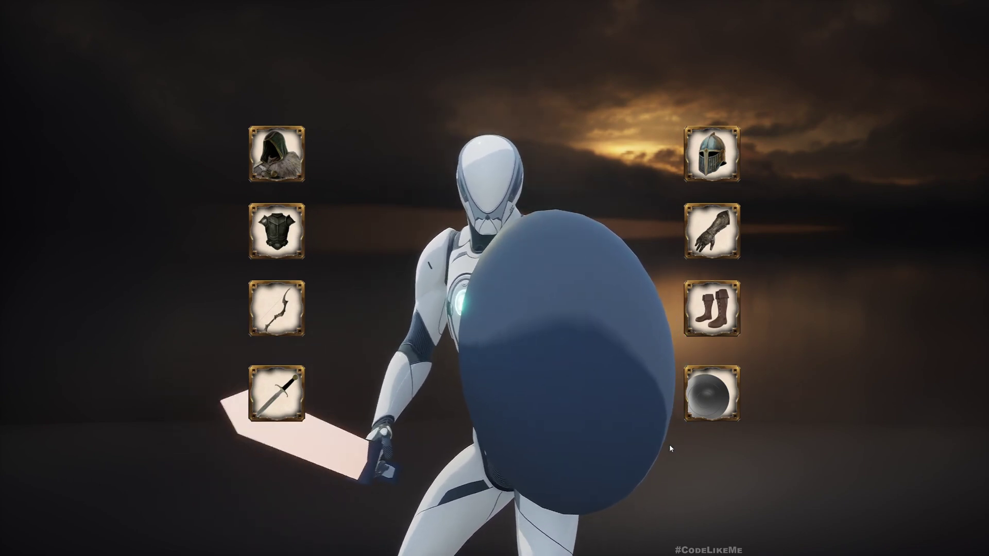
{"action": "key", "text": "i"}
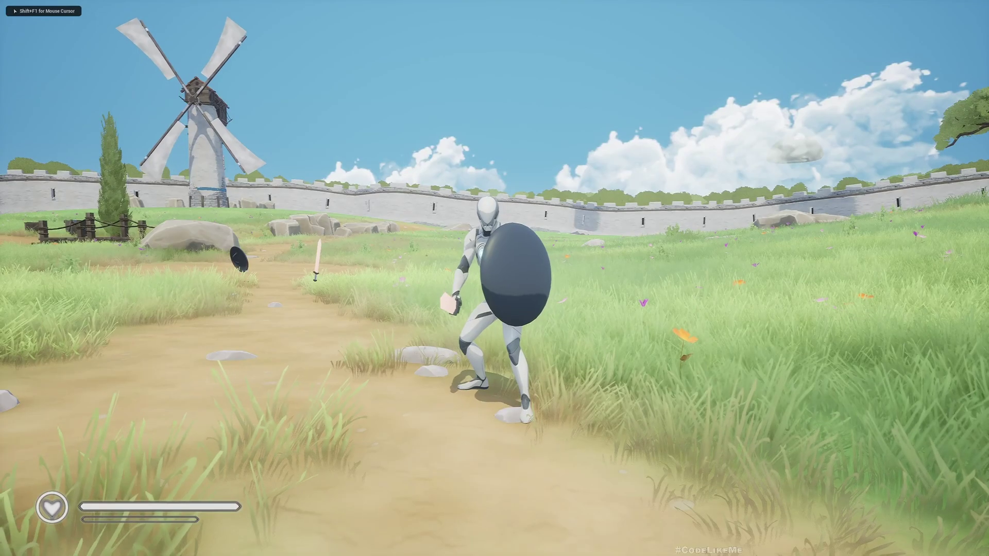
{"action": "key", "text": "w"}
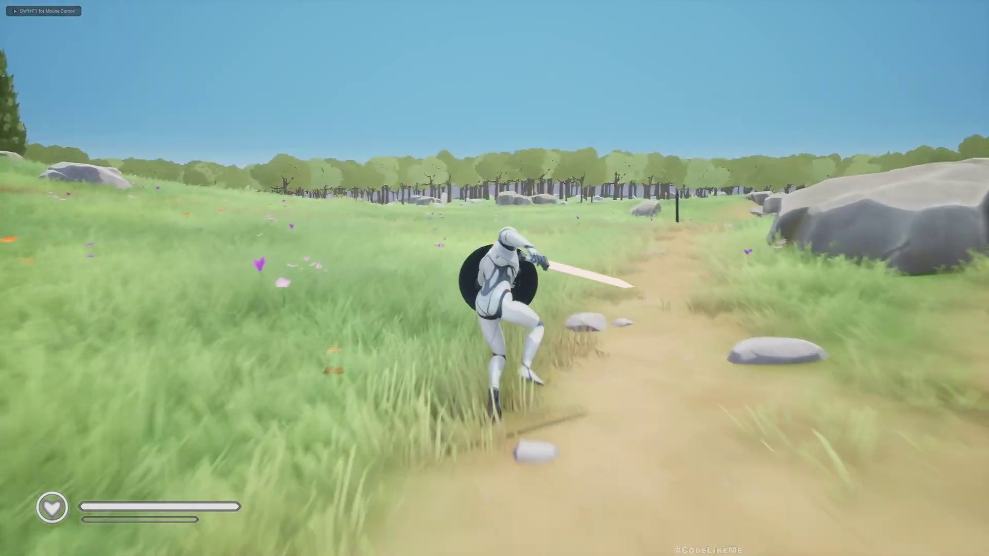
Reopen the inventory, equip the great sword as the right-hand weapon, and end the game preview.
{"action": "key", "text": "i"}
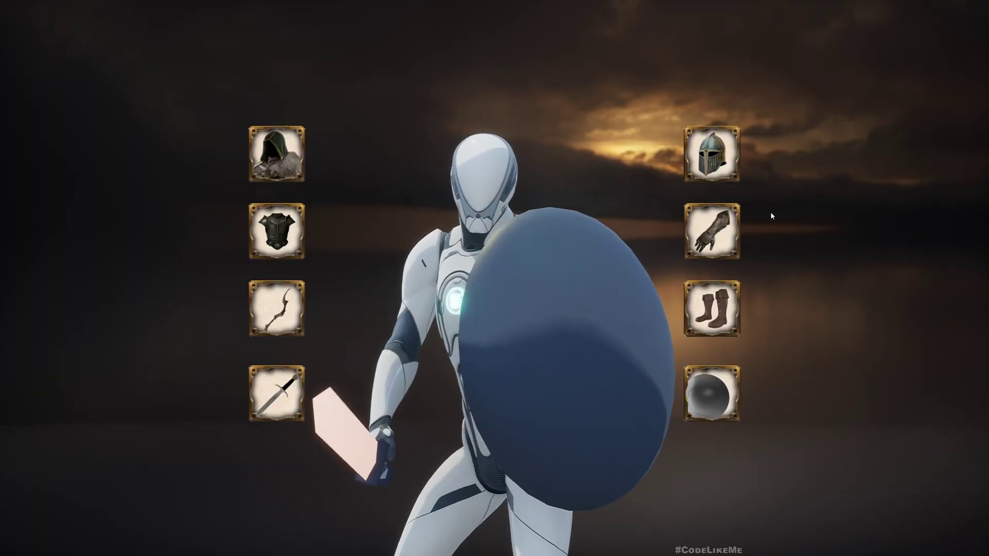
{"action": "left_click", "coordinate": [299, 393]}
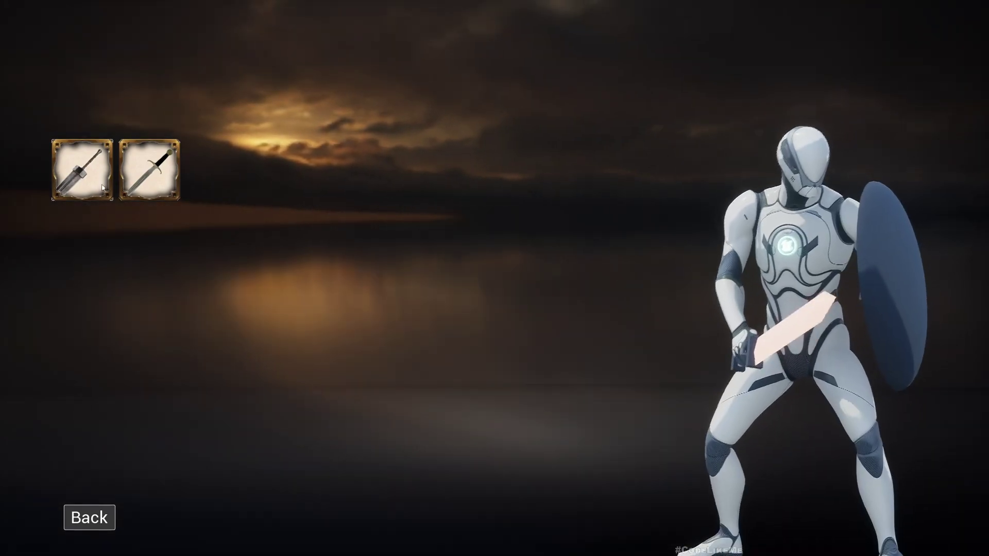
{"action": "left_click", "coordinate": [91, 170]}
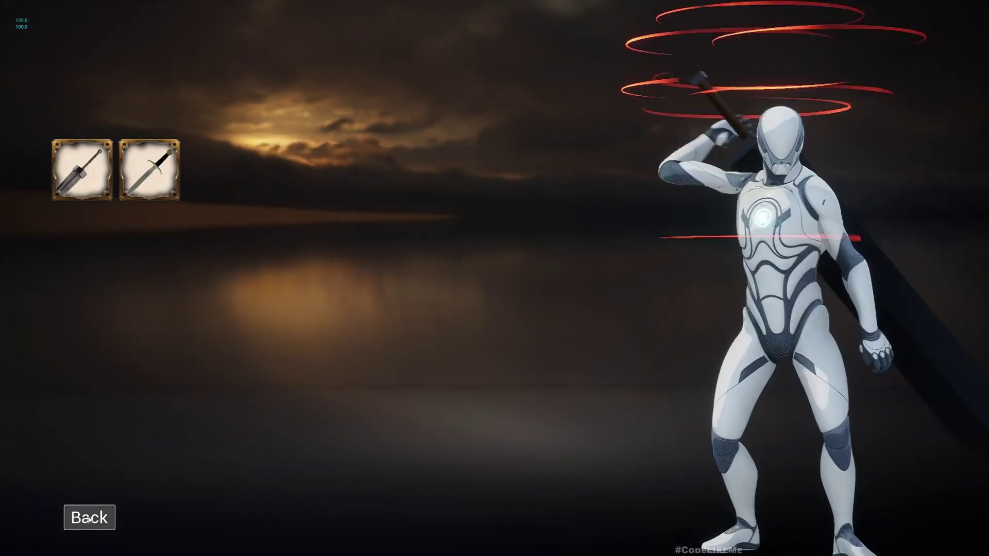
{"action": "left_click", "coordinate": [89, 517]}
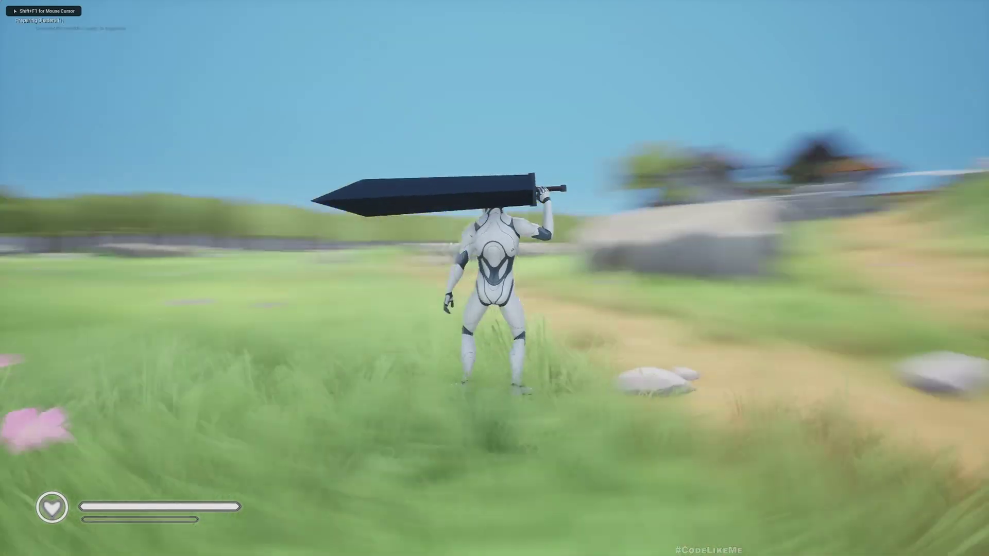
{"action": "key", "text": "Escape"}
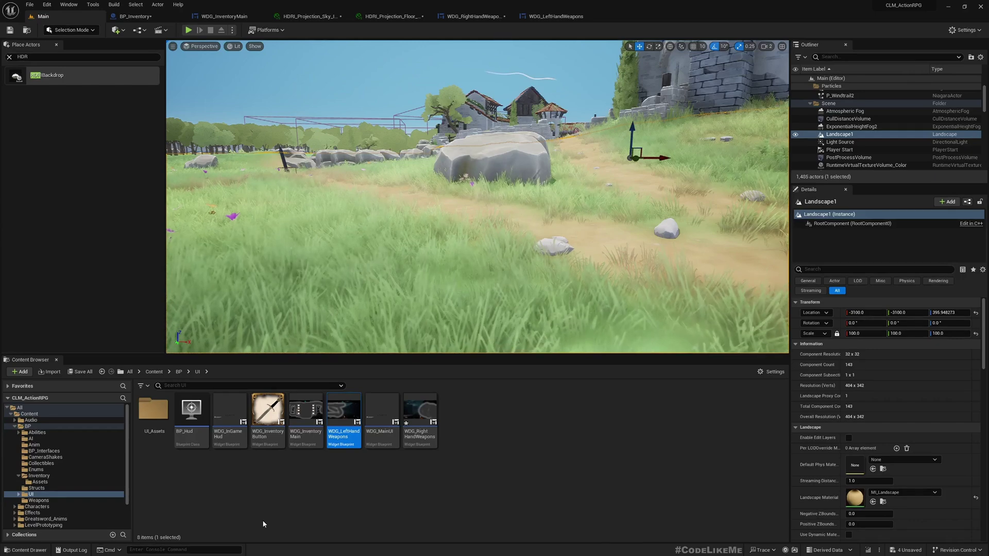
Examine the inventory dome in the BP_Inventory blueprint's viewport from inside and outside.
{"action": "left_click", "coordinate": [135, 16]}
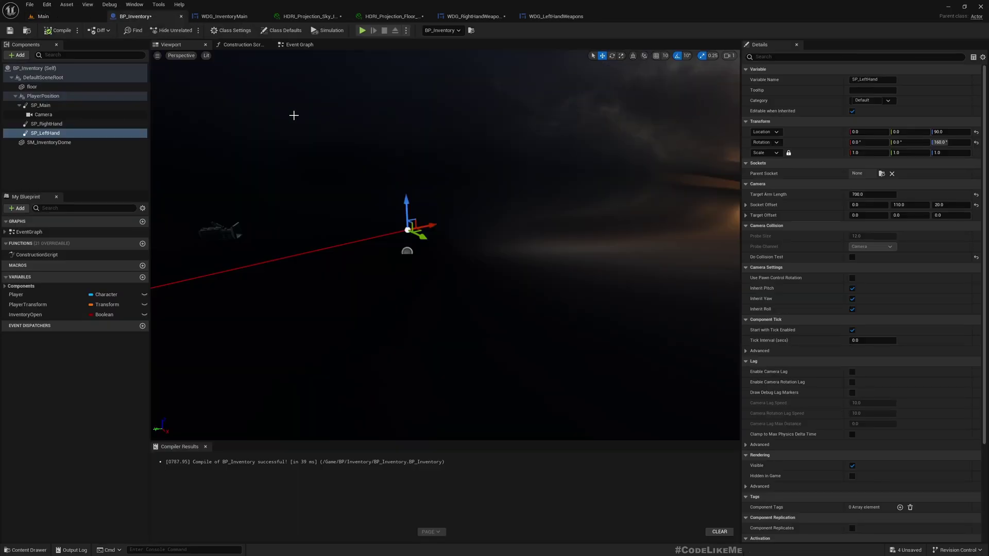
{"action": "key", "text": "s"}
{"action": "right_click_drag", "start_coordinate": [445, 245], "coordinate": [508, 247]}
{"action": "key", "text": "a"}
{"action": "key", "text": "a"}
{"action": "key", "text": "w"}
{"action": "mouse_move", "coordinate": [515, 198]}
{"action": "right_mouse_down"}
{"action": "mouse_move", "coordinate": [542, 183]}
{"action": "mouse_move", "coordinate": [513, 204]}
{"action": "right_mouse_up"}
{"action": "key", "text": "s"}
{"action": "key", "text": "w"}
{"action": "right_click_drag", "start_coordinate": [408, 199], "coordinate": [393, 183]}
{"action": "key", "text": "s"}
{"action": "key", "text": "w"}
{"action": "key", "text": "d"}
{"action": "right_click_drag", "start_coordinate": [442, 223], "coordinate": [419, 197]}
{"action": "key", "text": "s"}
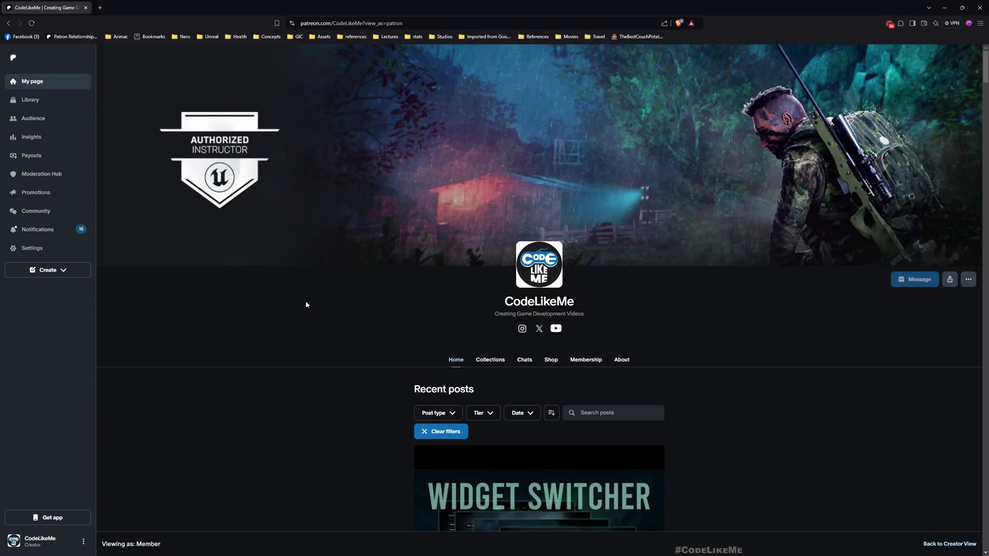
Switch to the browser and look through the recent posts on the CodeLikeMe Patreon page.
{"action": "scroll", "coordinate": [306, 304], "scroll_direction": "down", "scroll_amount": 14}
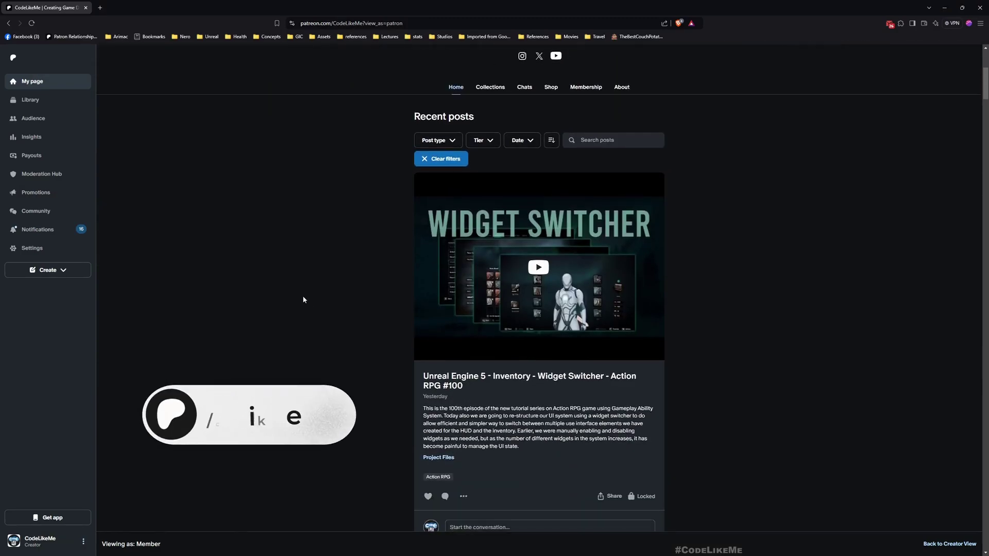
{"action": "scroll", "coordinate": [303, 300], "scroll_direction": "down", "scroll_amount": 20}
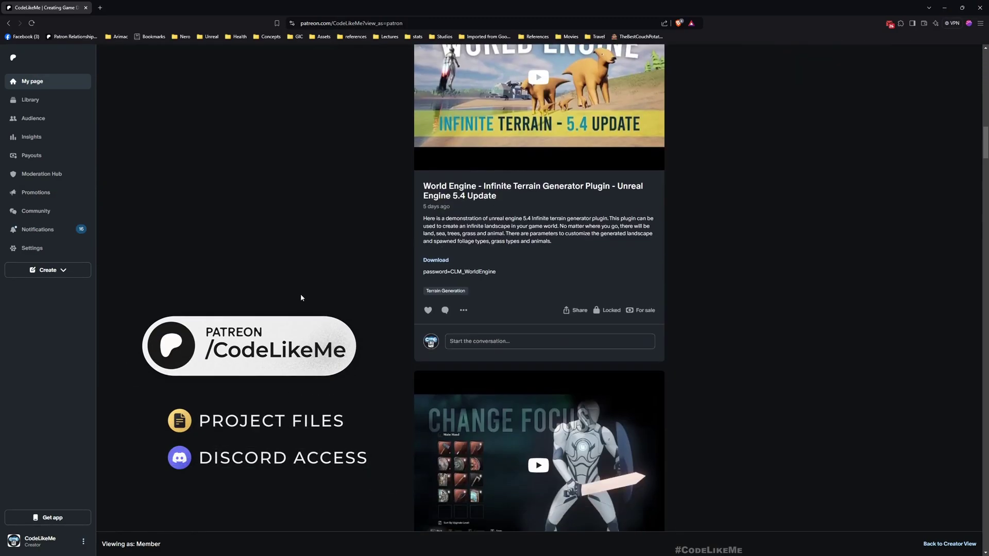
{"action": "scroll", "coordinate": [299, 300], "scroll_direction": "down", "scroll_amount": 20}
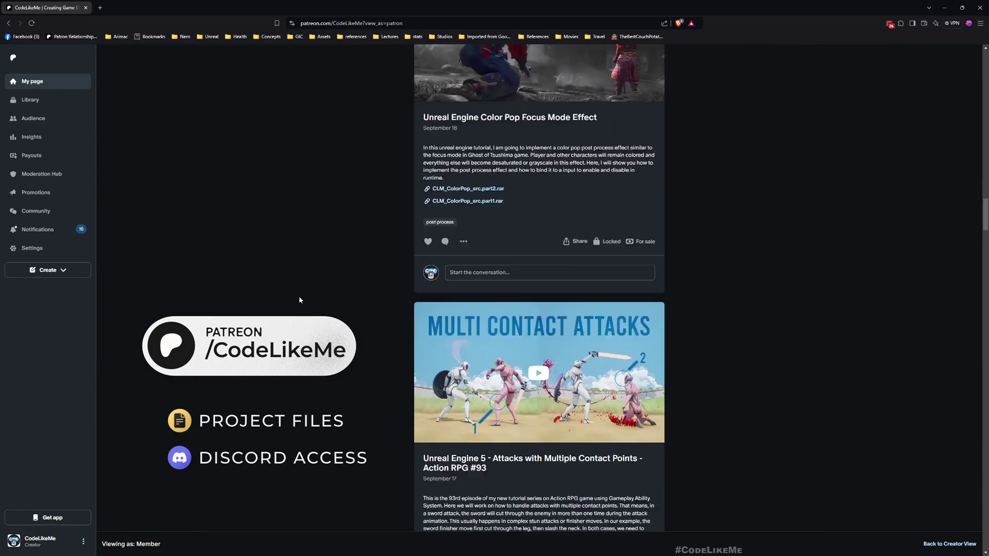
{"action": "scroll", "coordinate": [298, 300], "scroll_direction": "down", "scroll_amount": 20}
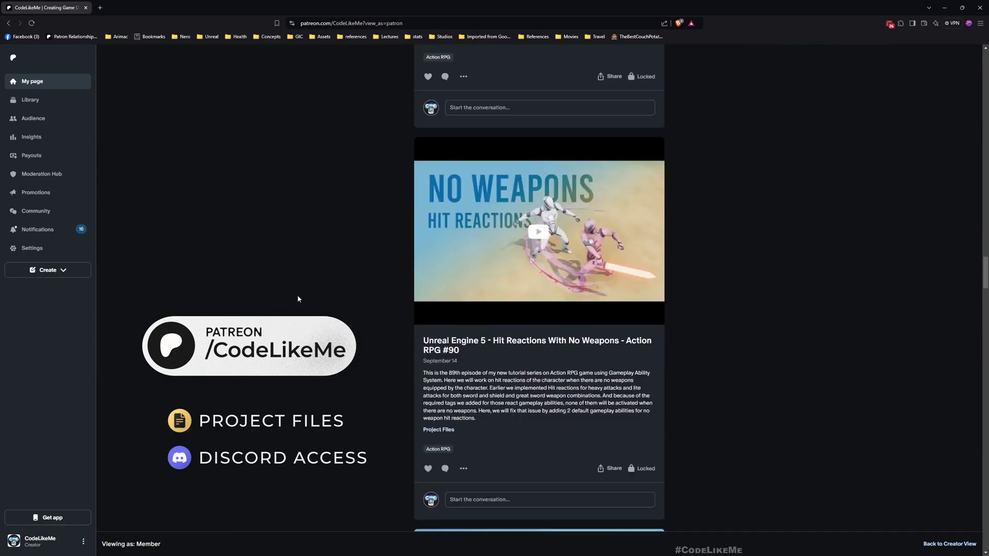
{"action": "scroll", "coordinate": [289, 302], "scroll_direction": "down", "scroll_amount": 5}
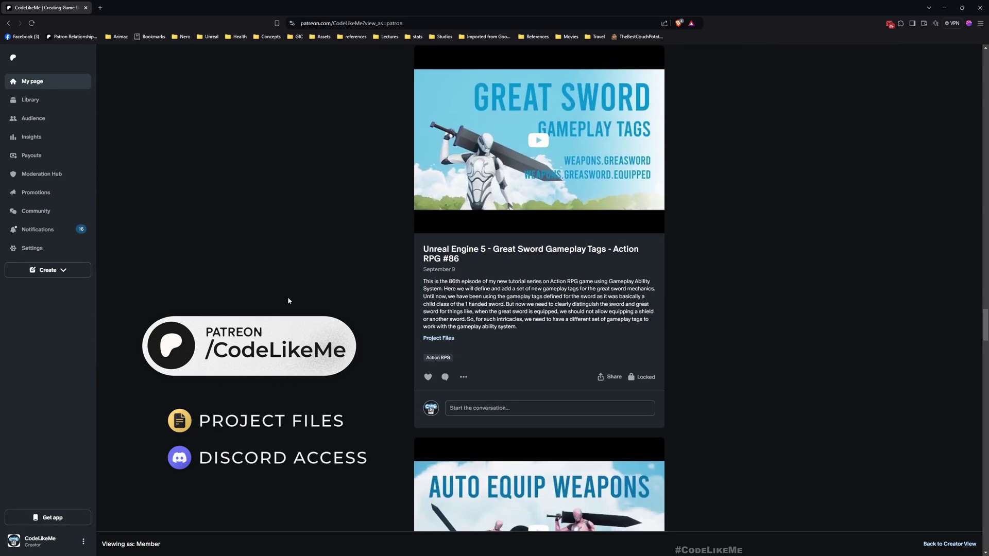
{"action": "scroll", "coordinate": [287, 300], "scroll_direction": "down", "scroll_amount": 4}
{"action": "scroll", "coordinate": [283, 302], "scroll_direction": "down", "scroll_amount": 20}
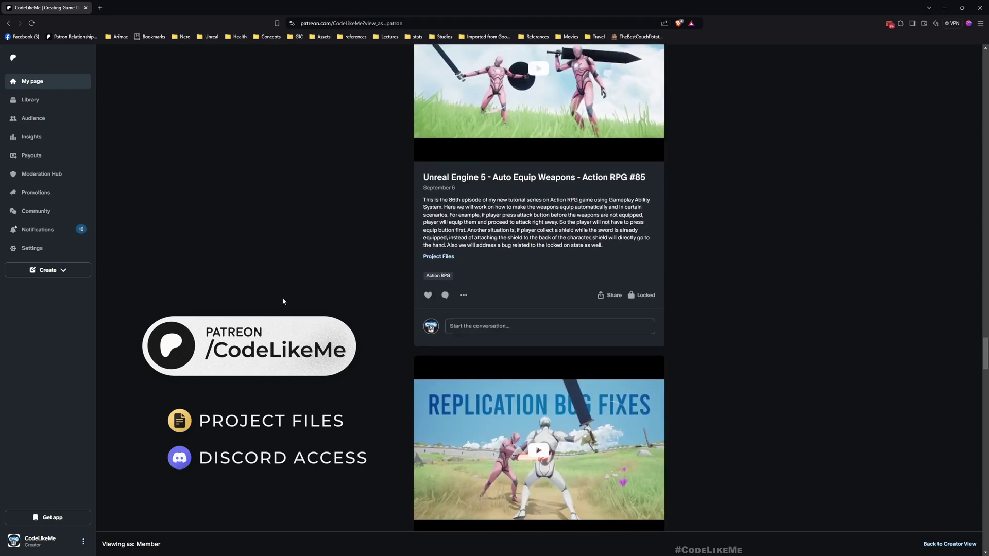
{"action": "scroll", "coordinate": [283, 301], "scroll_direction": "down", "scroll_amount": 11}
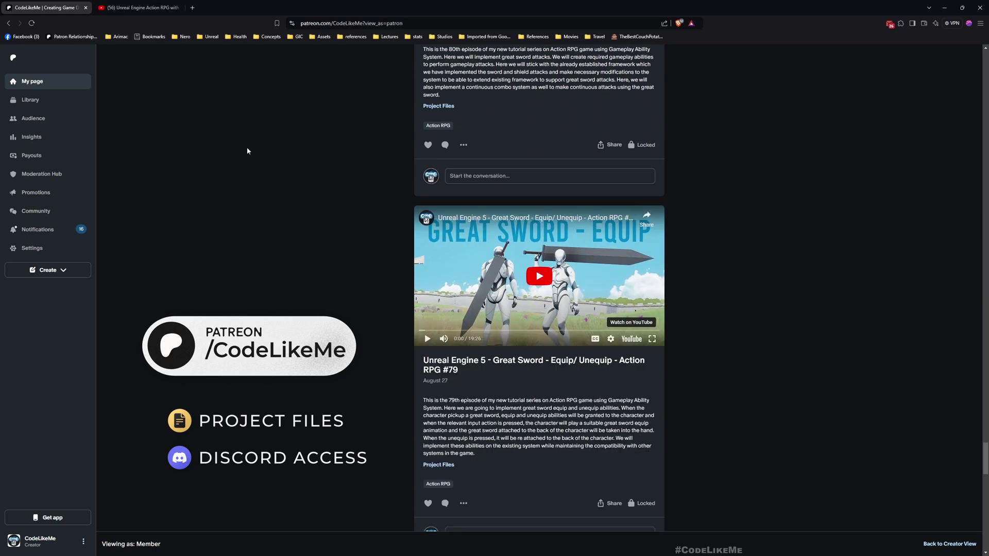
Look through the videos of the YouTube playlist "Unreal Engine Action RPG with Gameplay Ability System".
{"action": "left_click", "coordinate": [137, 8]}
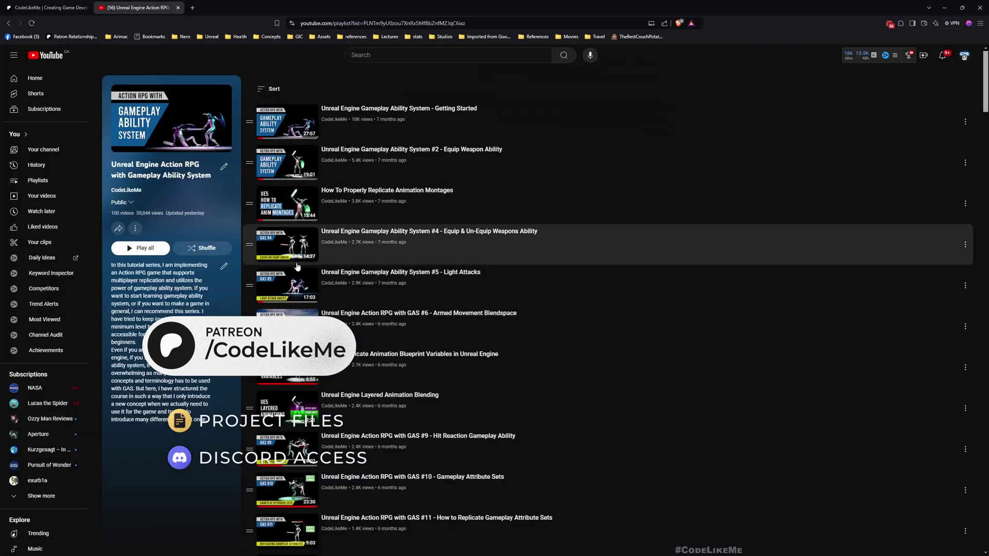
{"action": "scroll", "coordinate": [316, 163], "scroll_direction": "down", "scroll_amount": 3}
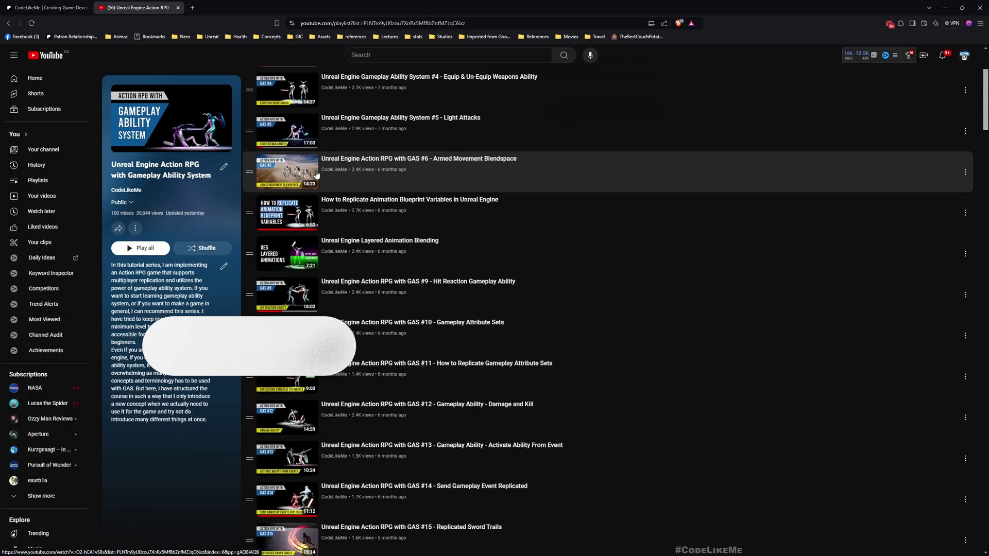
{"action": "scroll", "coordinate": [316, 175], "scroll_direction": "down", "scroll_amount": 13}
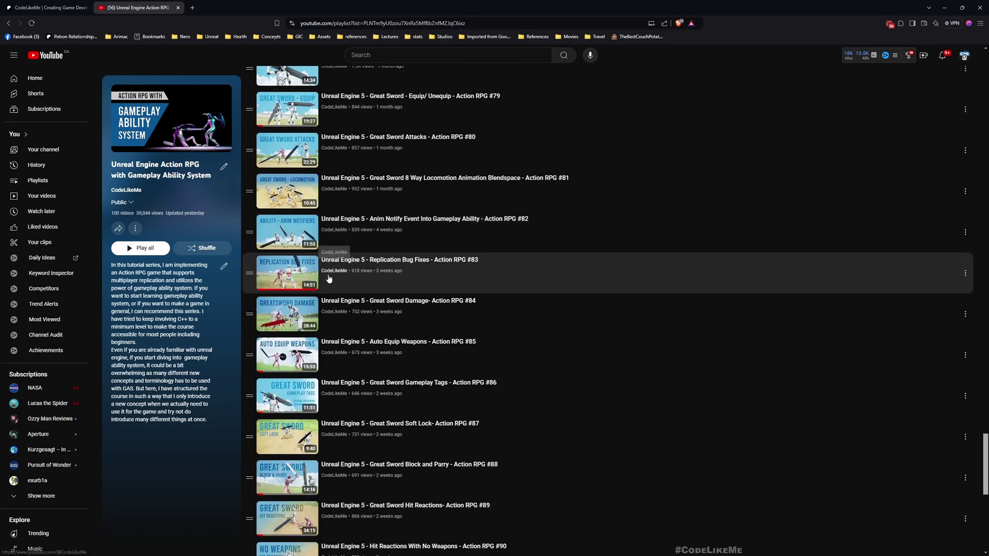
{"action": "scroll", "coordinate": [328, 282], "scroll_direction": "down", "scroll_amount": 9}
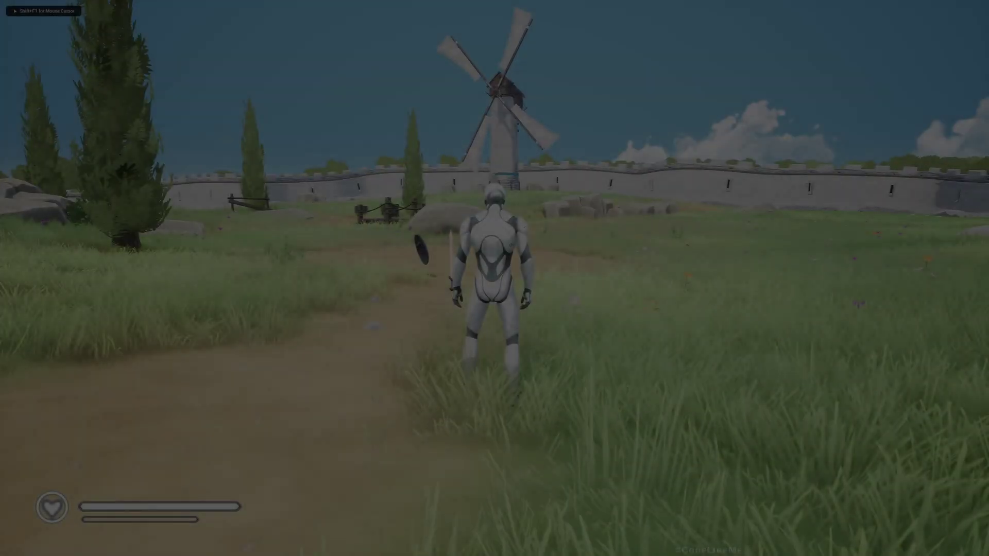
Open the inventory in the running game and eject from the player to view the inventory stage from outside.
{"action": "key", "text": "a"}
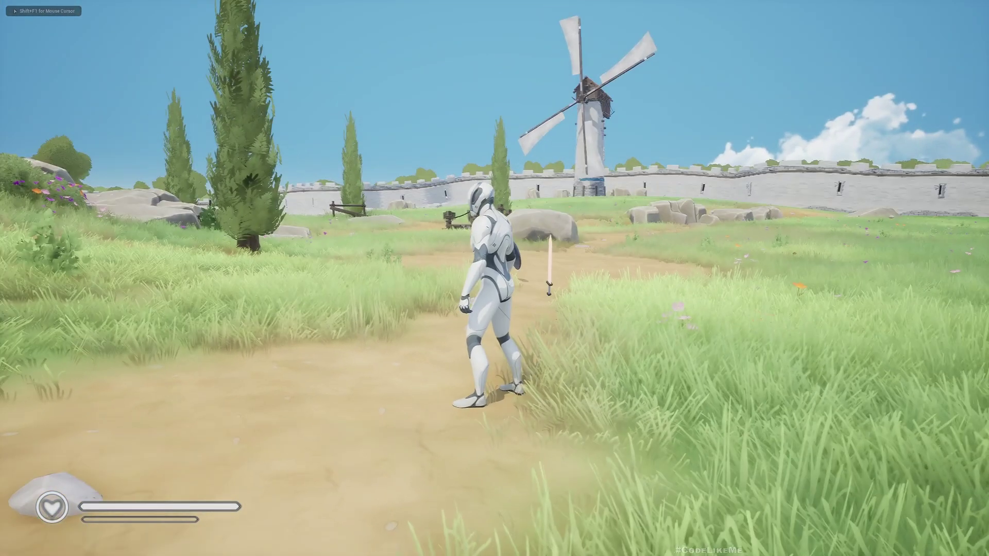
{"action": "key", "text": "w"}
{"action": "key", "text": "i"}
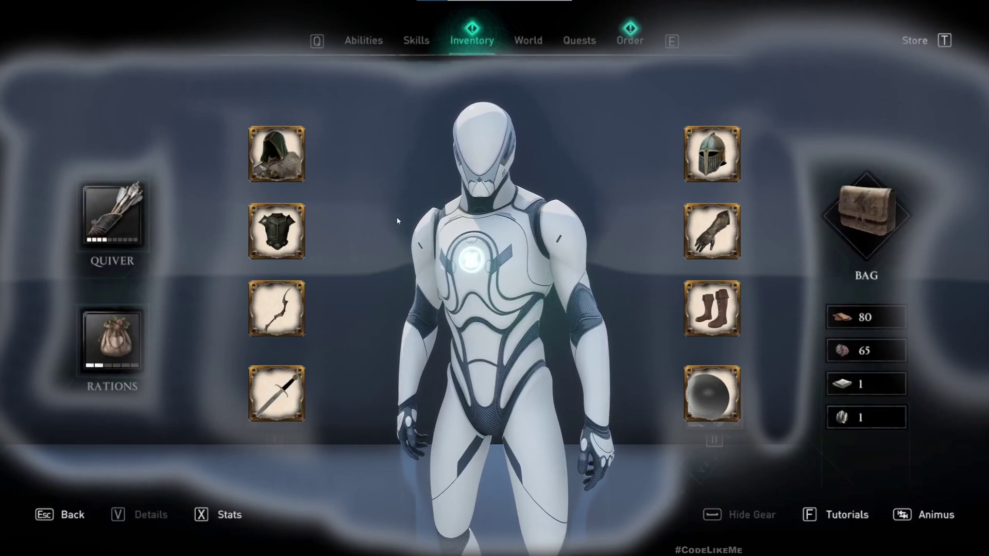
{"action": "key", "text": "F8"}
{"action": "right_click_drag", "start_coordinate": [397, 218], "coordinate": [340, 252]}
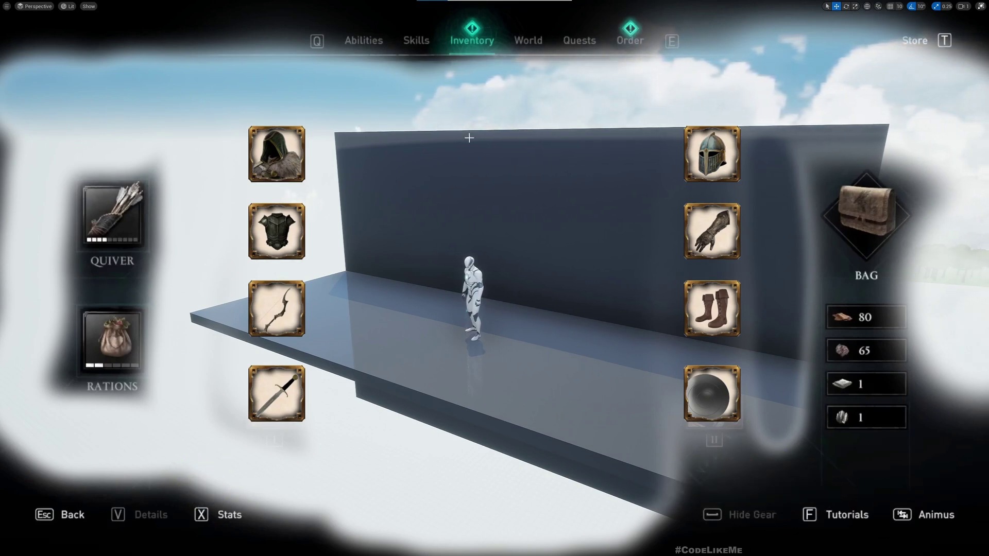
Stop the game preview, select the BP_Inventory actor in the level, examine its floor and wall, and leave the full-screen viewport.
{"action": "key", "text": "Escape"}
{"action": "key", "text": "s"}
{"action": "right_click_drag", "start_coordinate": [463, 272], "coordinate": [386, 293]}
{"action": "right_click_drag", "start_coordinate": [575, 245], "coordinate": [731, 245]}
{"action": "left_click", "coordinate": [575, 244]}
{"action": "key", "text": "a"}
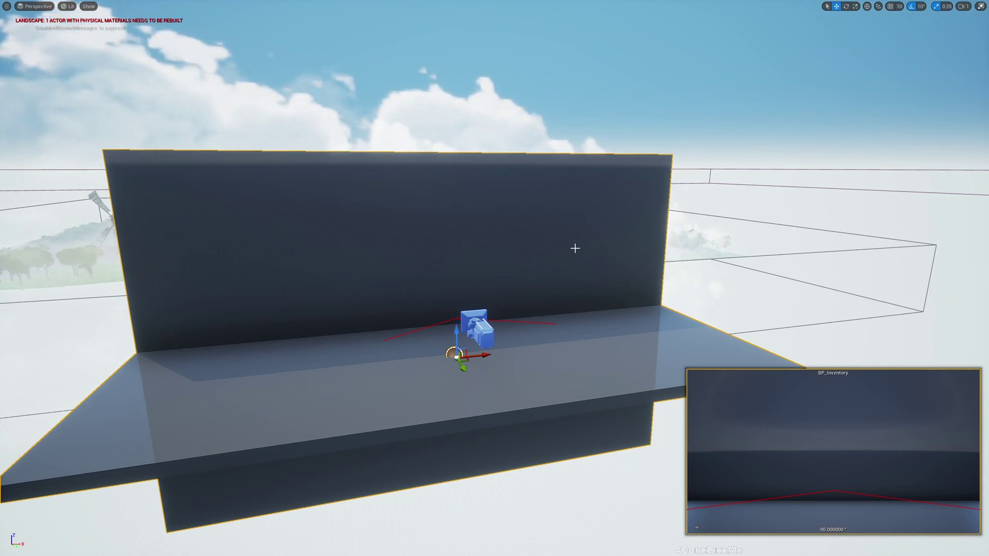
{"action": "key", "text": "d"}
{"action": "right_click_drag", "start_coordinate": [575, 248], "coordinate": [595, 254]}
{"action": "key", "text": "a"}
{"action": "key", "text": "s"}
{"action": "key", "text": "F11"}
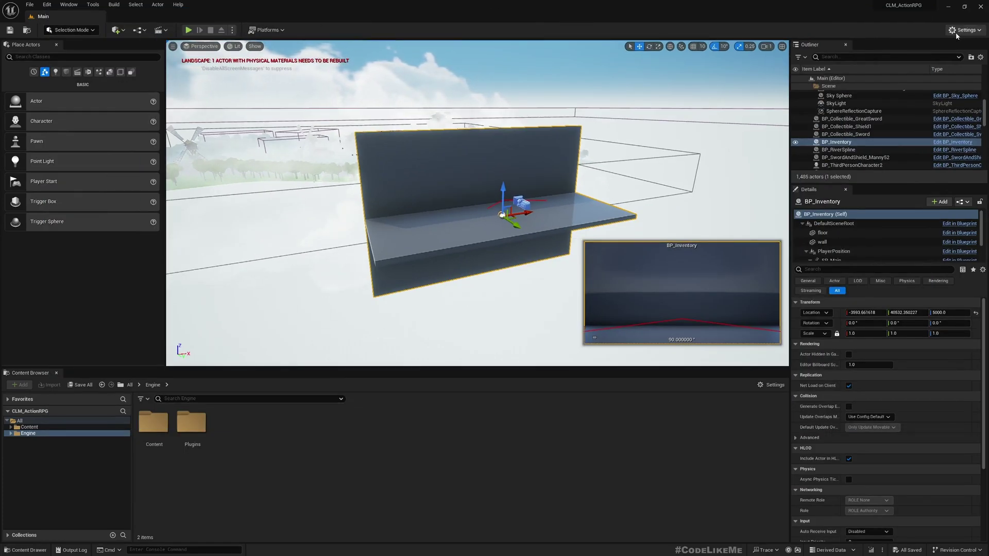
Search the project's available plugins for HDRI.
{"action": "left_click", "coordinate": [962, 30]}
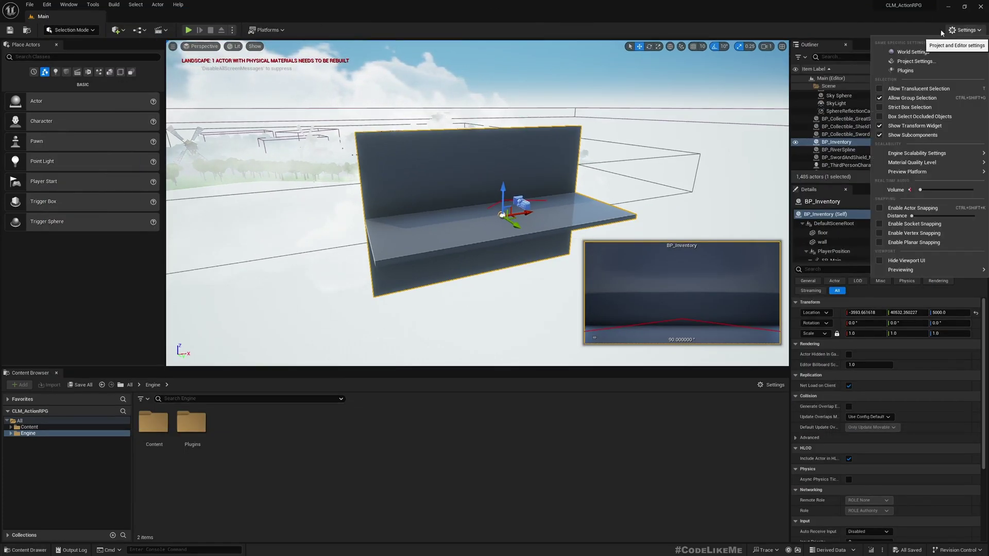
{"action": "left_click", "coordinate": [912, 69]}
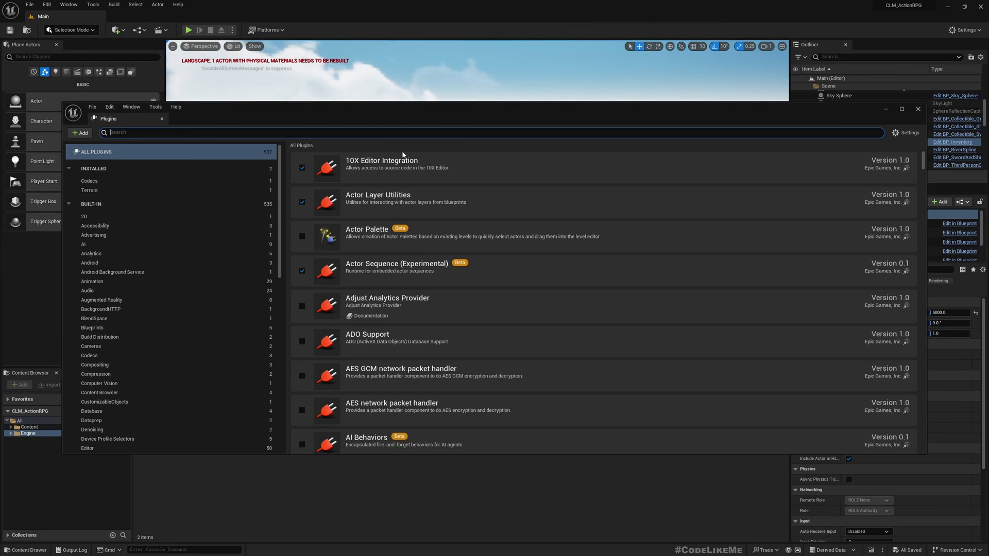
{"action": "type", "text": "HDRI"}
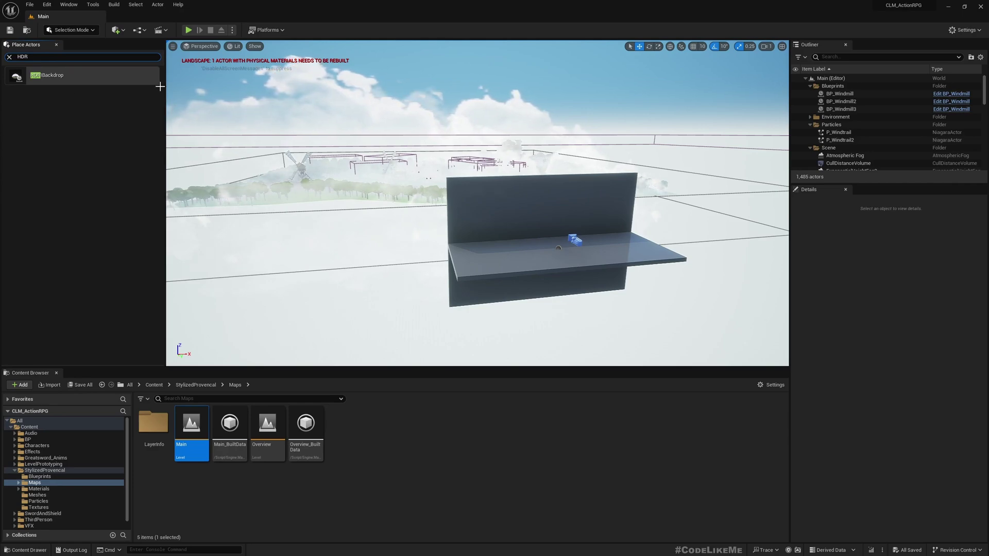
Place an HDRI Backdrop actor in the level and view the backdrop from inside.
{"action": "left_click_drag", "start_coordinate": [63, 82], "coordinate": [264, 253]}
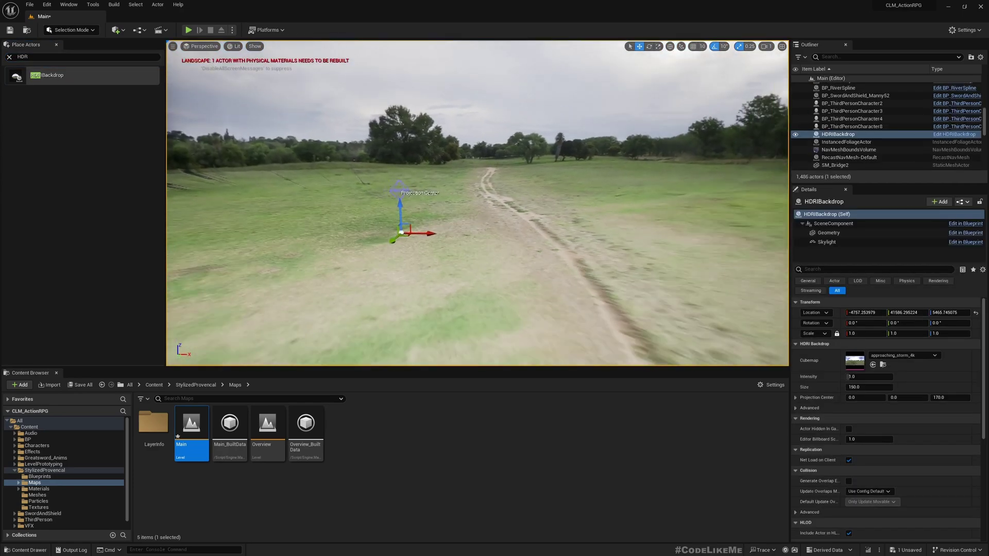
{"action": "right_click_drag", "start_coordinate": [477, 204], "coordinate": [690, 196]}
{"action": "key", "text": "s"}
{"action": "scroll", "coordinate": [636, 206], "scroll_direction": "up", "scroll_amount": 1}
{"action": "right_click_drag", "start_coordinate": [250, 233], "coordinate": [250, 232]}
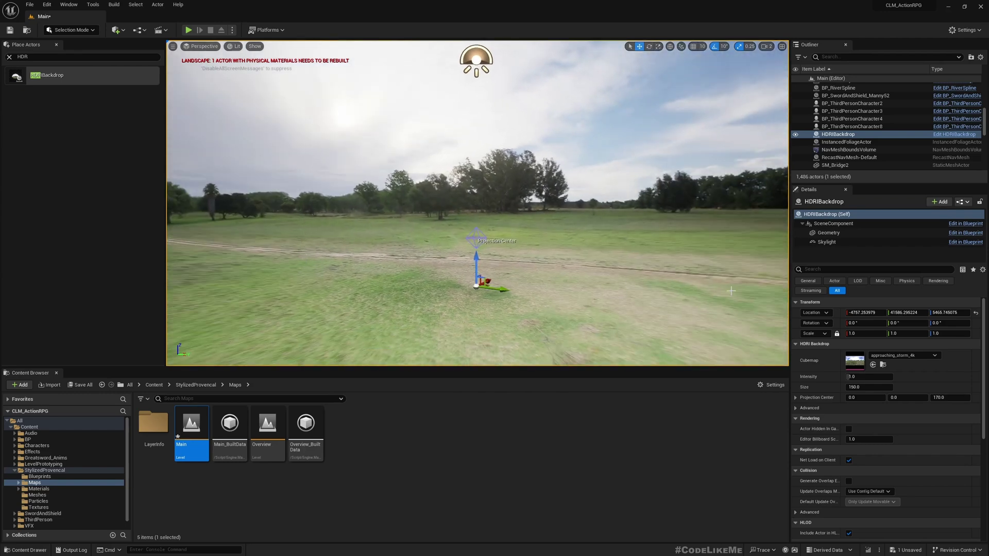
{"action": "key", "text": "s"}
{"action": "right_click_drag", "start_coordinate": [439, 193], "coordinate": [432, 219]}
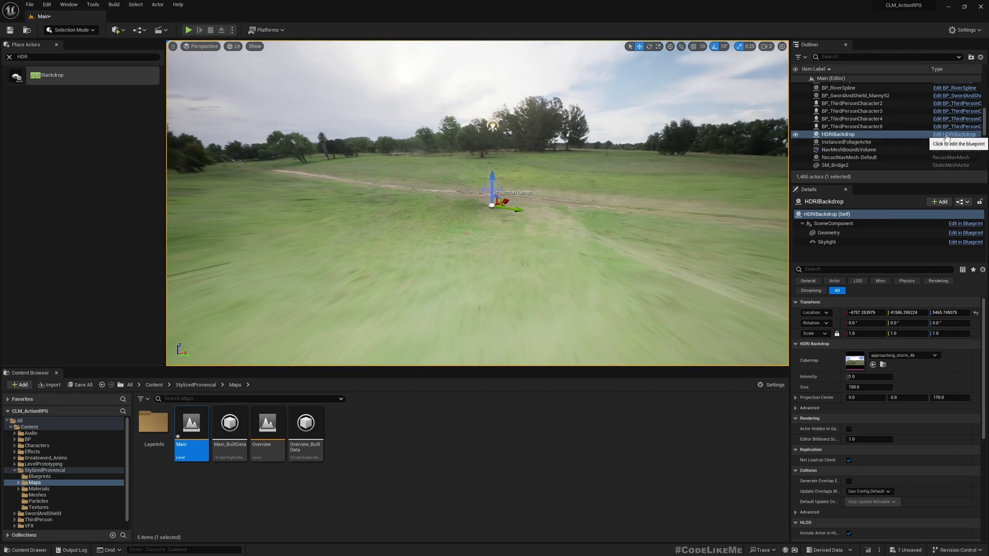
Open the HDRIBackdrop blueprint for editing, dock it beside the level, and delete the HDRIBackdrop actor from the level.
{"action": "left_click", "coordinate": [948, 136]}
{"action": "left_click_drag", "start_coordinate": [125, 120], "coordinate": [136, 16]}
{"action": "left_click", "coordinate": [44, 16]}
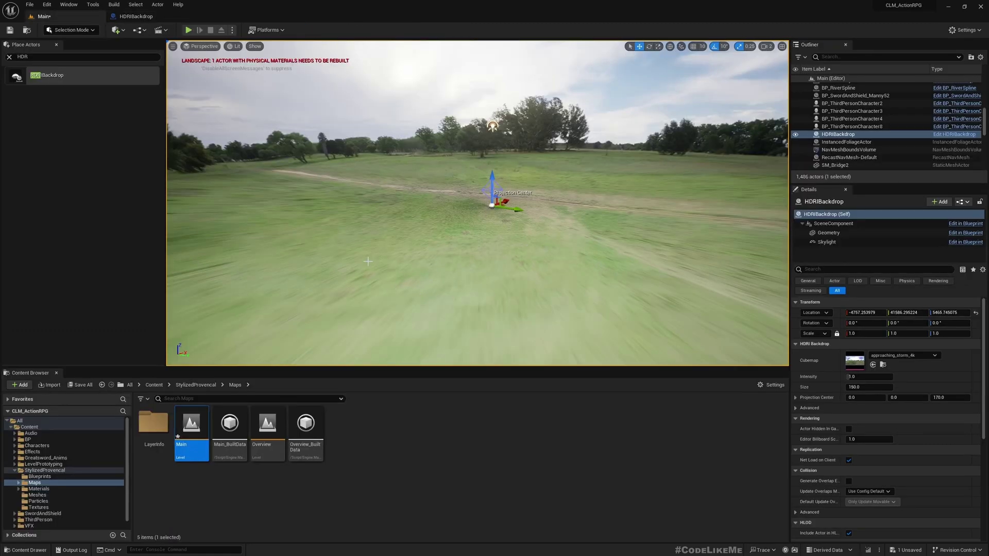
{"action": "key", "text": "Delete"}
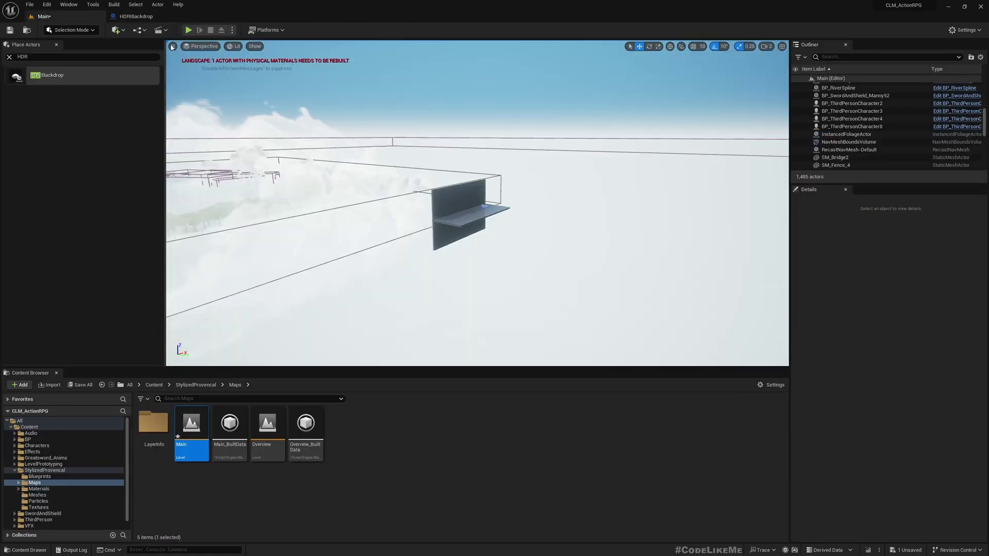
Select the Geometry component in the HDRIBackdrop blueprint and locate its EnviroDome static mesh among the project assets.
{"action": "left_click", "coordinate": [135, 17]}
{"action": "left_click", "coordinate": [37, 97]}
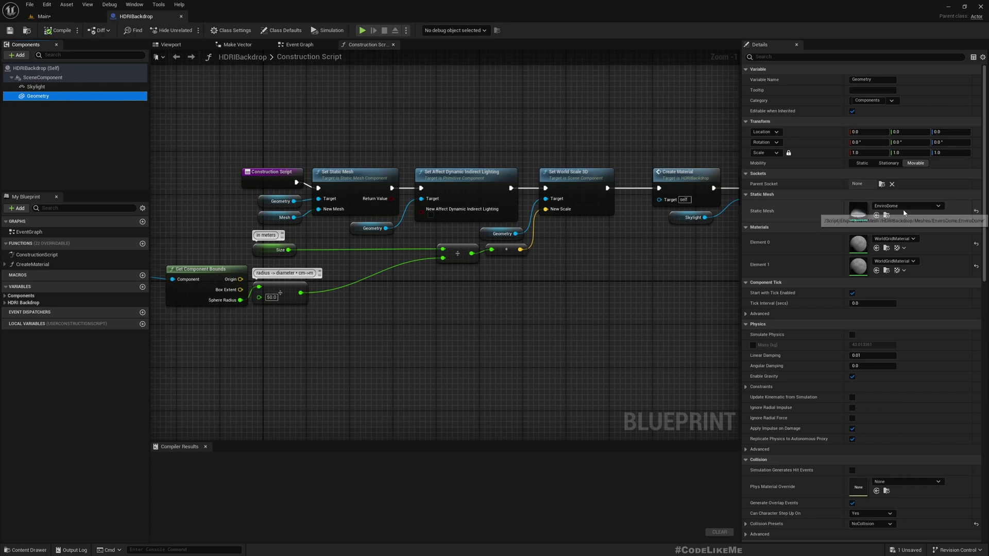
{"action": "left_click_drag", "start_coordinate": [858, 212], "coordinate": [27, 89]}
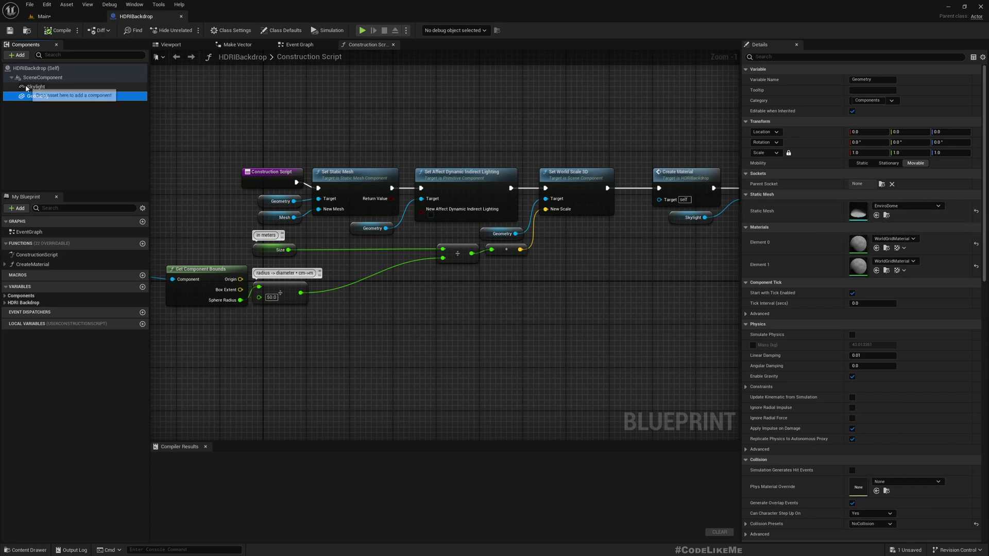
{"action": "left_click", "coordinate": [886, 216]}
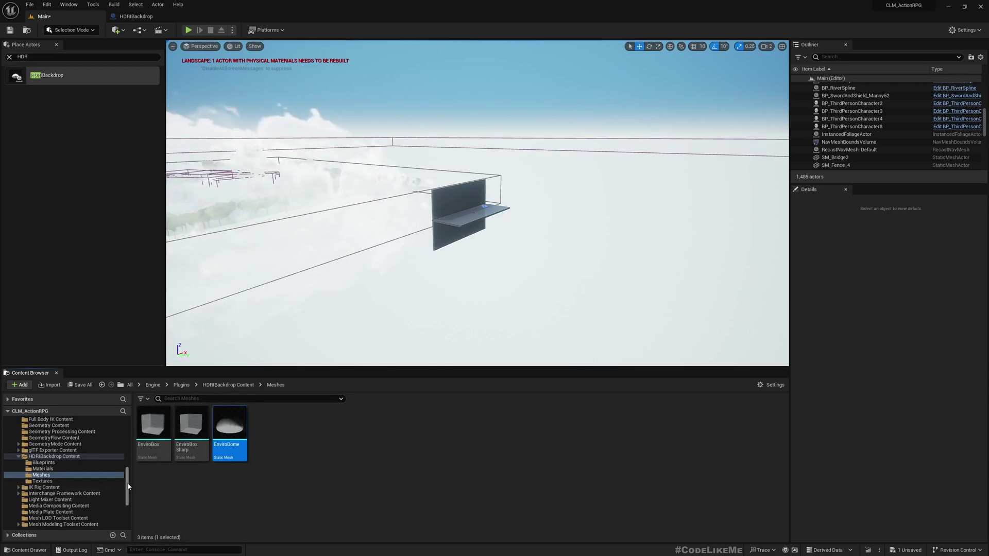
Copy the EnviroDome mesh into the Content/BP/Inventory folder as SM_InventoryDome.
{"action": "left_click_drag", "start_coordinate": [126, 489], "coordinate": [126, 426]}
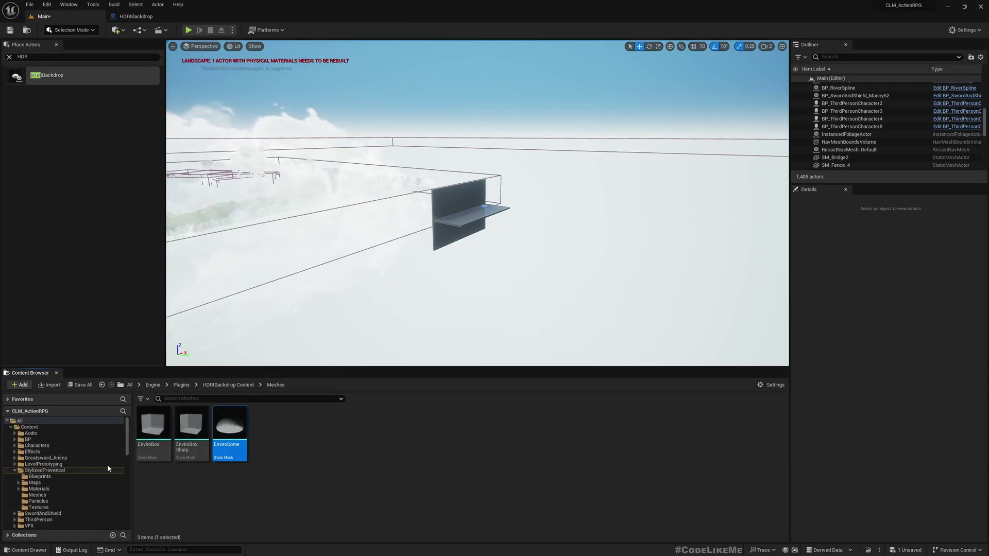
{"action": "left_click", "coordinate": [15, 439]}
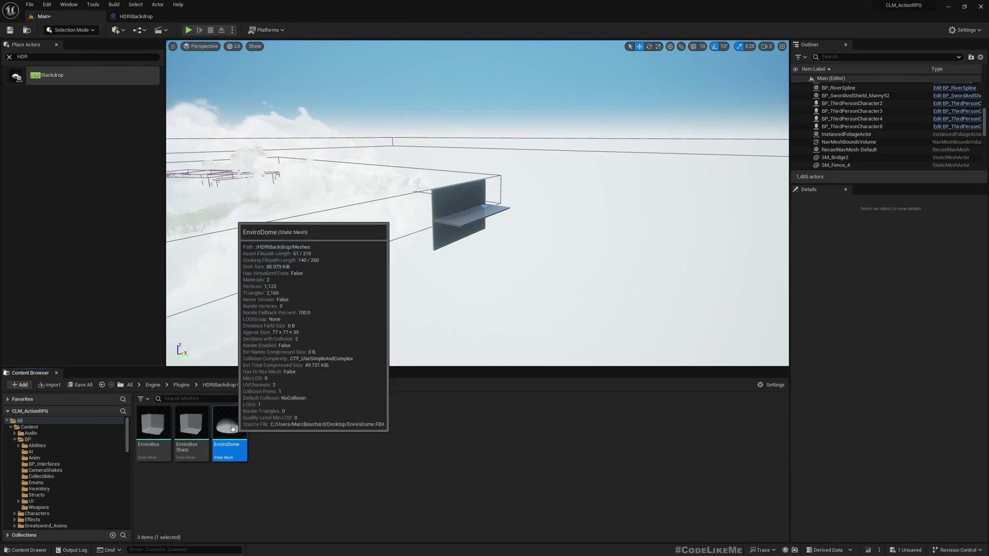
{"action": "left_click_drag", "start_coordinate": [232, 429], "coordinate": [41, 489]}
{"action": "left_click", "coordinate": [68, 513]}
{"action": "left_click", "coordinate": [40, 489]}
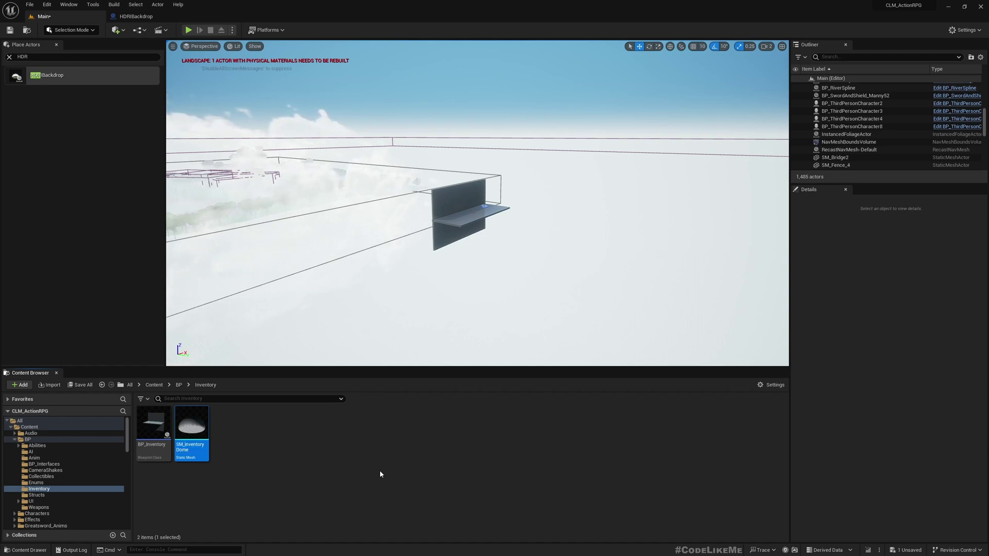
{"action": "left_click_drag", "start_coordinate": [191, 428], "coordinate": [161, 31]}
{"action": "left_click", "coordinate": [79, 18]}
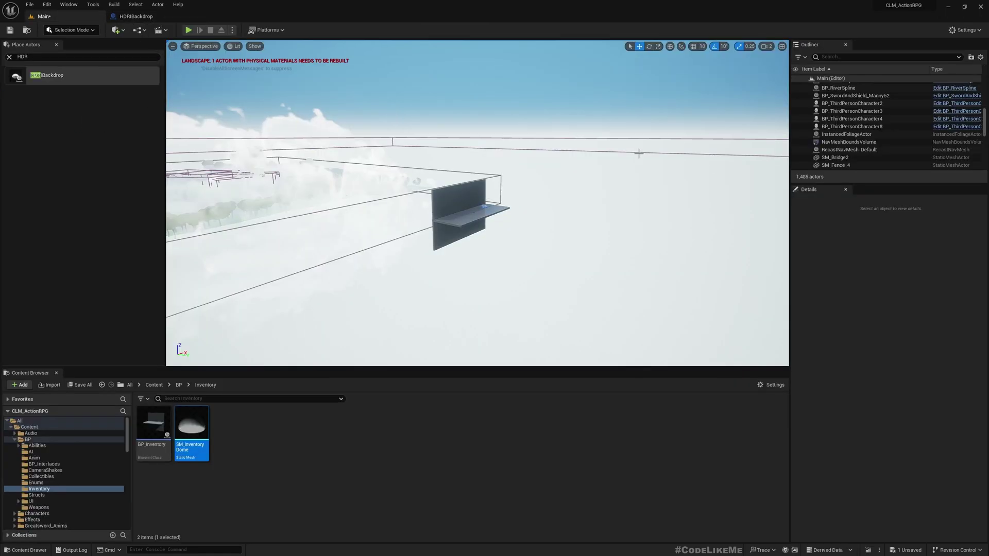
Open the BP_Inventory blueprint from its actor in the level and delete the wall component.
{"action": "left_click", "coordinate": [469, 205]}
{"action": "left_click", "coordinate": [946, 138]}
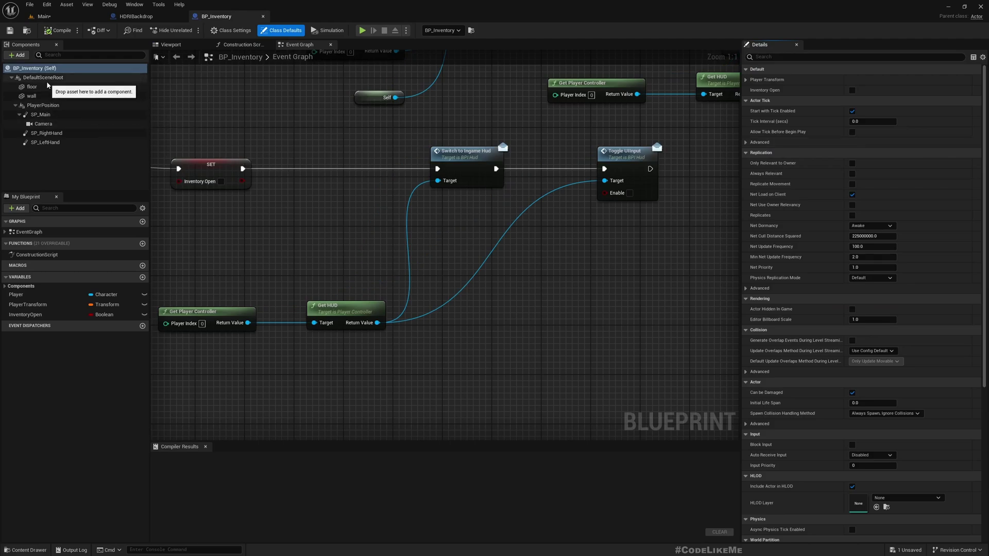
{"action": "left_click", "coordinate": [30, 96]}
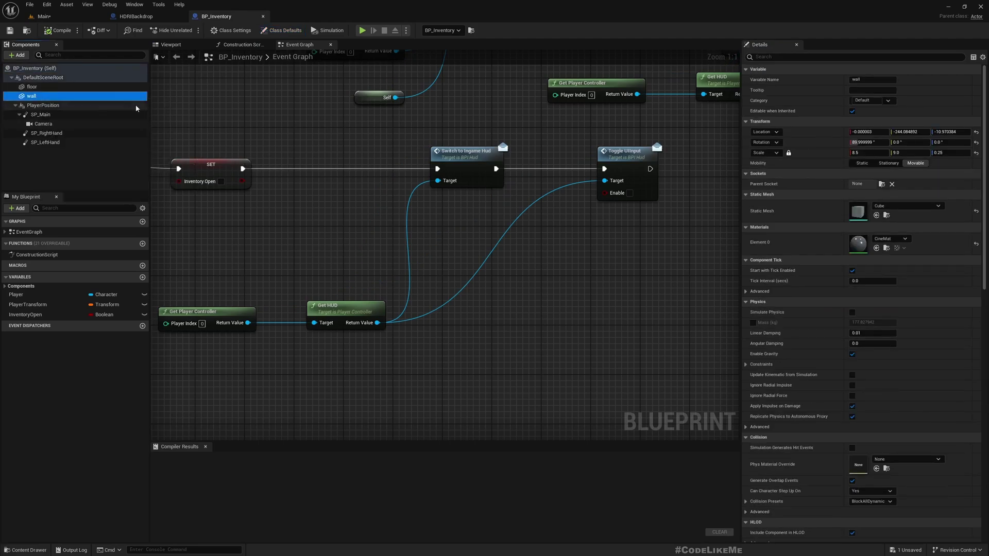
{"action": "left_click", "coordinate": [180, 46]}
{"action": "right_click_drag", "start_coordinate": [512, 234], "coordinate": [493, 234]}
{"action": "key", "text": "Delete"}
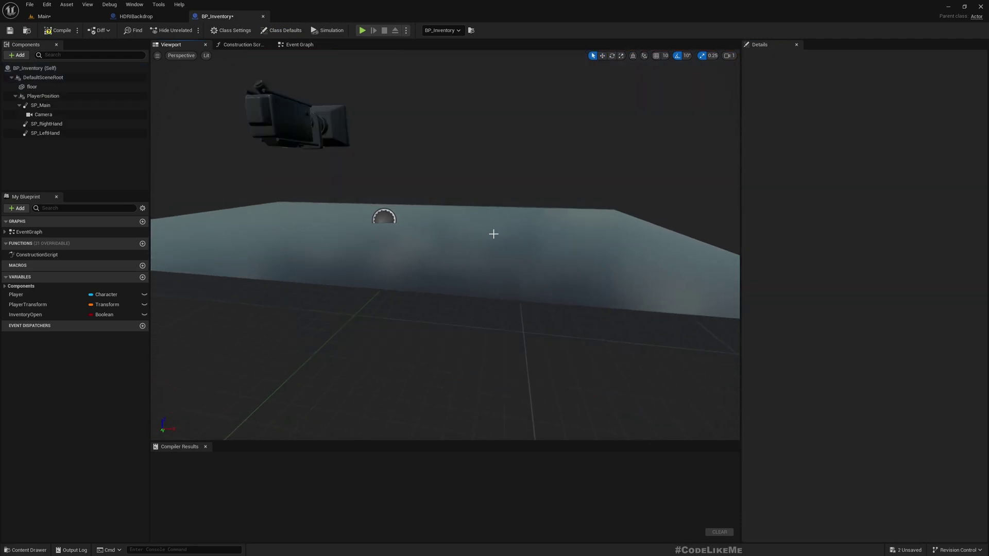
Add the SM_InventoryDome mesh to BP_Inventory as a component under DefaultSceneRoot.
{"action": "left_click", "coordinate": [45, 16]}
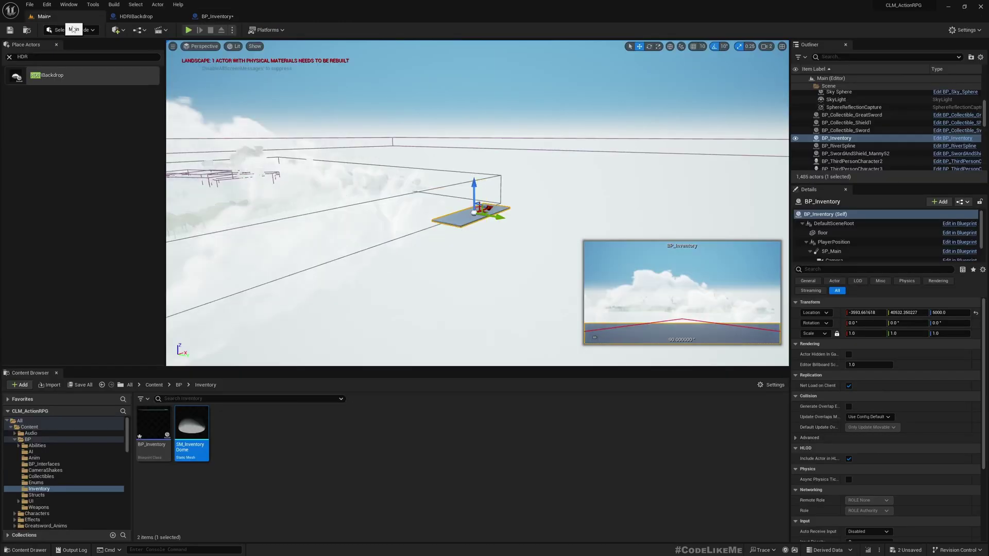
{"action": "left_click_drag", "start_coordinate": [197, 424], "coordinate": [46, 79]}
{"action": "mouse_move", "coordinate": [467, 236]}
{"action": "right_mouse_down"}
{"action": "mouse_move", "coordinate": [438, 236]}
{"action": "mouse_move", "coordinate": [456, 257]}
{"action": "mouse_move", "coordinate": [466, 237]}
{"action": "right_mouse_up"}
{"action": "left_click", "coordinate": [434, 201]}
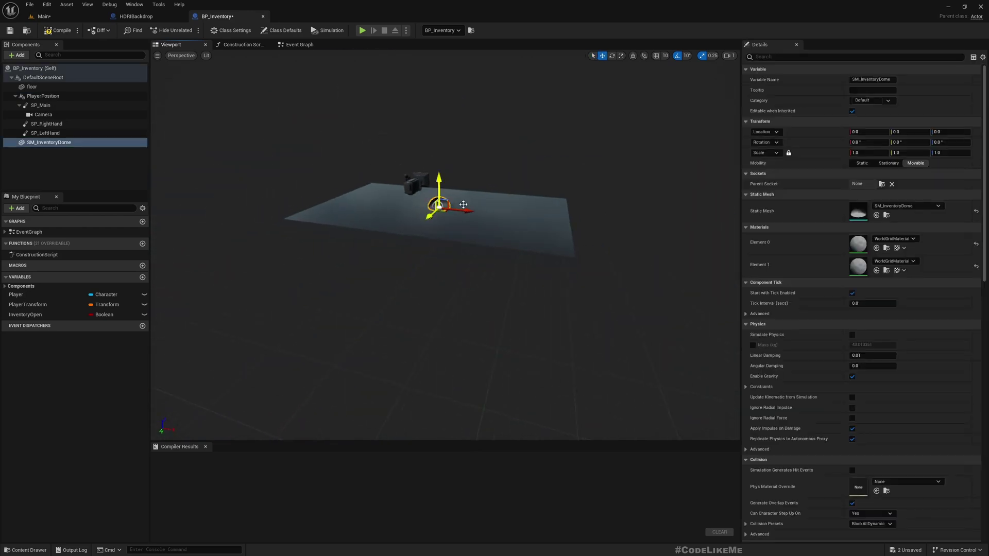
Set the collision preset of the SM_InventoryDome component to NoCollision.
{"action": "scroll", "coordinate": [865, 361], "scroll_direction": "down", "scroll_amount": 3}
{"action": "left_click", "coordinate": [879, 437]}
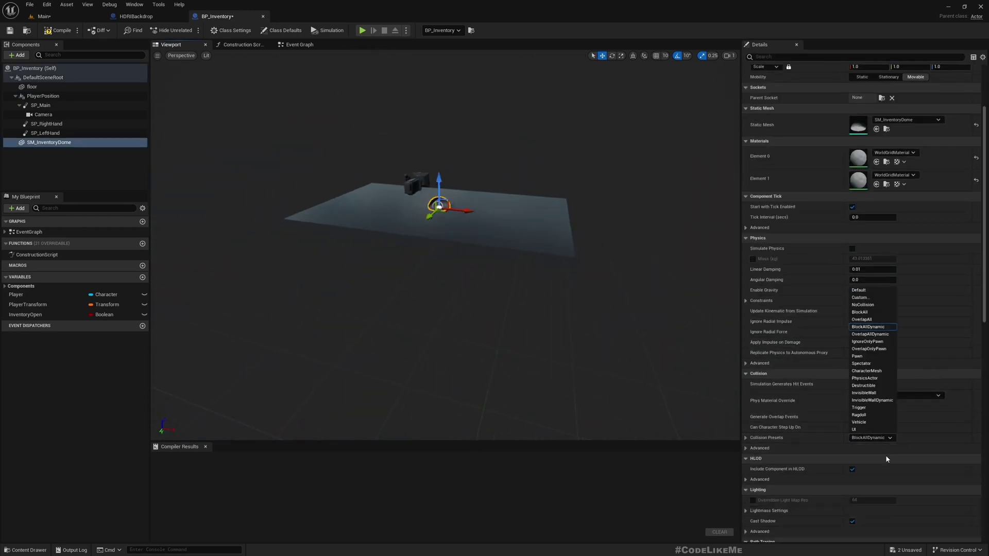
{"action": "left_click", "coordinate": [871, 306]}
{"action": "right_click_drag", "start_coordinate": [519, 237], "coordinate": [526, 213]}
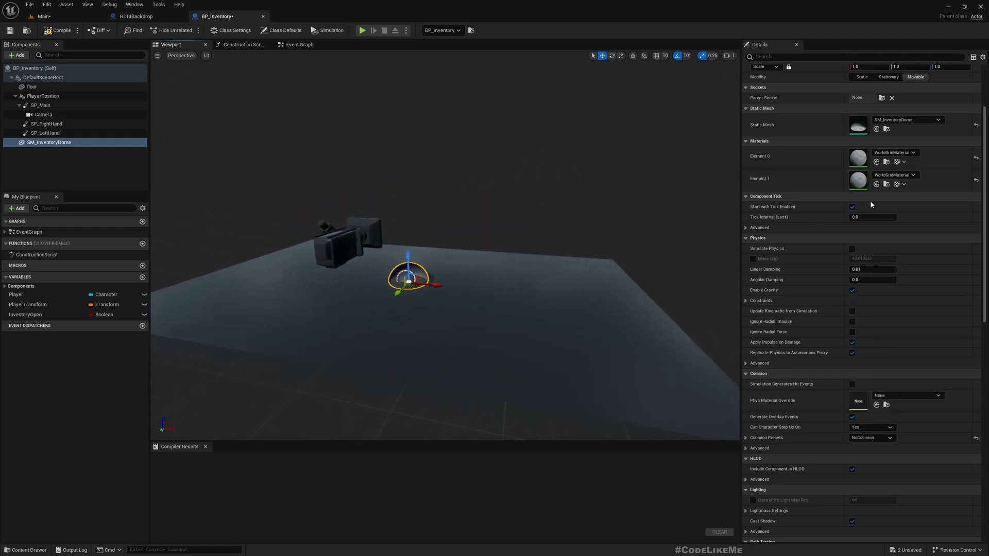
Scale the SM_InventoryDome component uniformly to 40.
{"action": "scroll", "coordinate": [870, 205], "scroll_direction": "up", "scroll_amount": 4}
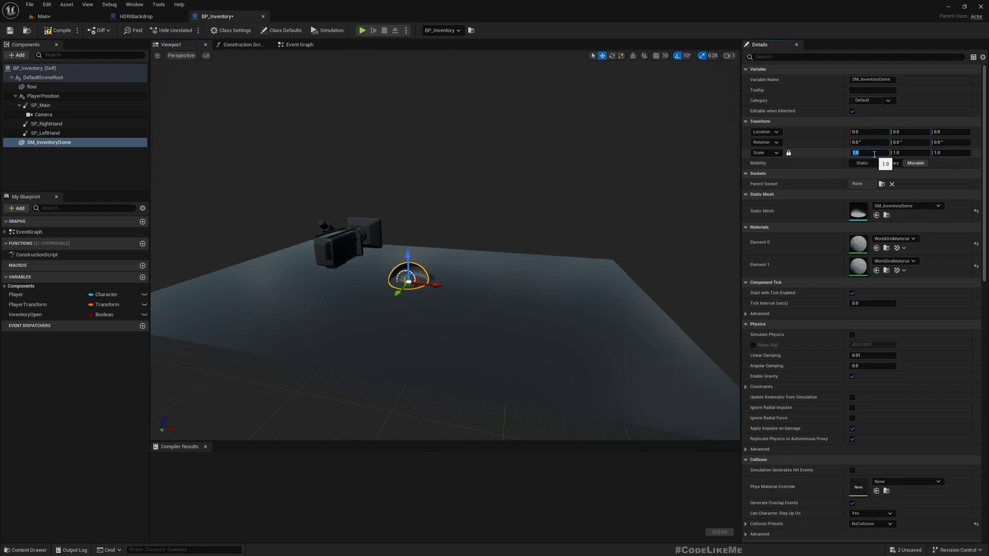
{"action": "left_click", "coordinate": [874, 154]}
{"action": "type", "text": "40"}
{"action": "key", "text": "Return"}
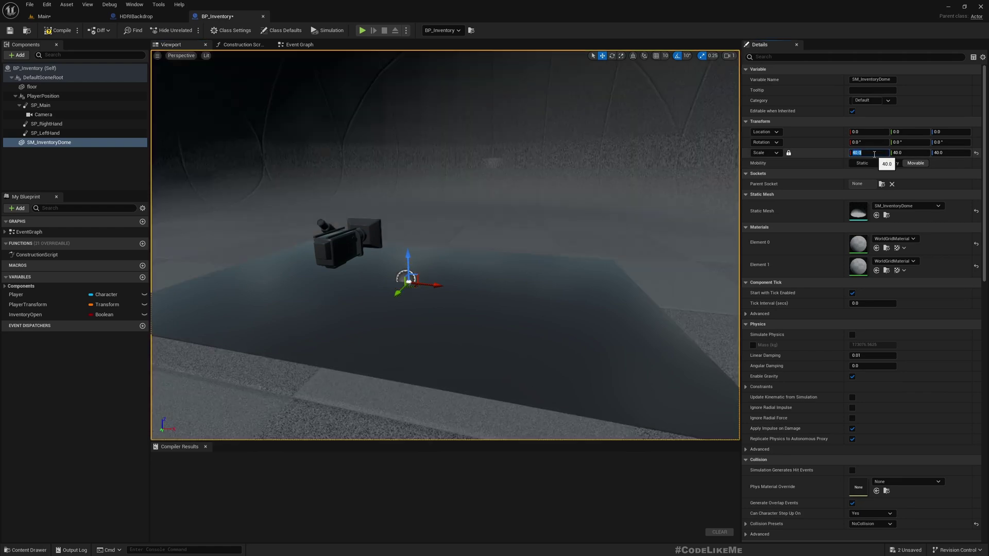
Lower the floor component just beneath the dome's ground, to a Z location of -13.0, and compile BP_Inventory.
{"action": "key", "text": "s"}
{"action": "right_click_drag", "start_coordinate": [481, 210], "coordinate": [562, 206]}
{"action": "key", "text": "w"}
{"action": "key", "text": "a"}
{"action": "right_click_drag", "start_coordinate": [472, 272], "coordinate": [472, 272]}
{"action": "left_click", "coordinate": [442, 306]}
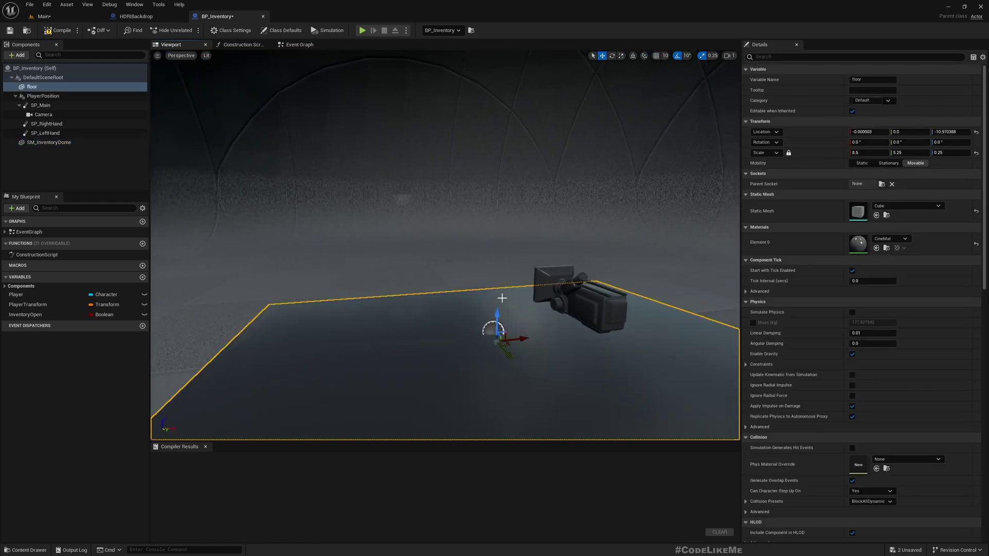
{"action": "left_click_drag", "start_coordinate": [496, 342], "coordinate": [497, 343]}
{"action": "key", "text": "s"}
{"action": "right_click_drag", "start_coordinate": [485, 294], "coordinate": [481, 292]}
{"action": "right_click_drag", "start_coordinate": [400, 303], "coordinate": [410, 307]}
{"action": "key", "text": "w"}
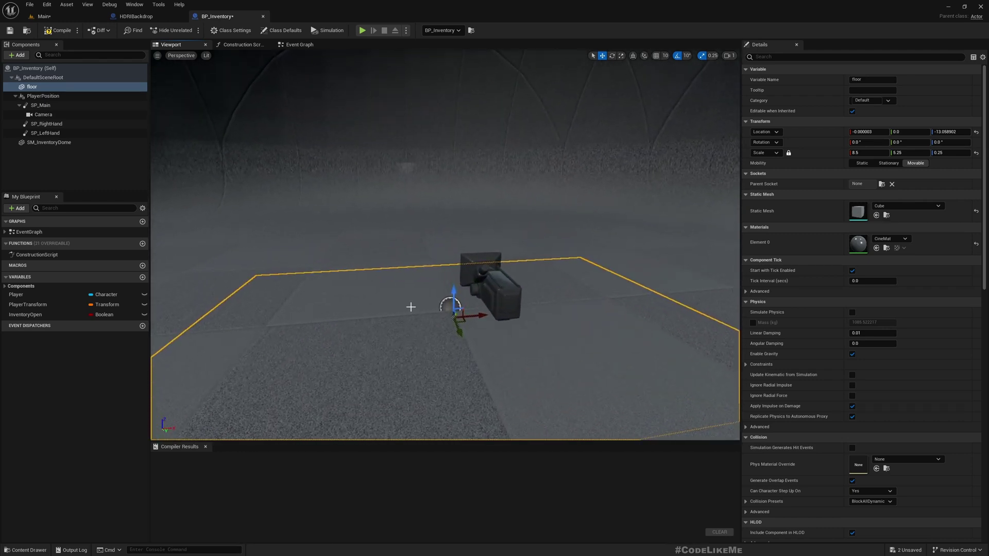
{"action": "key", "text": "F7"}
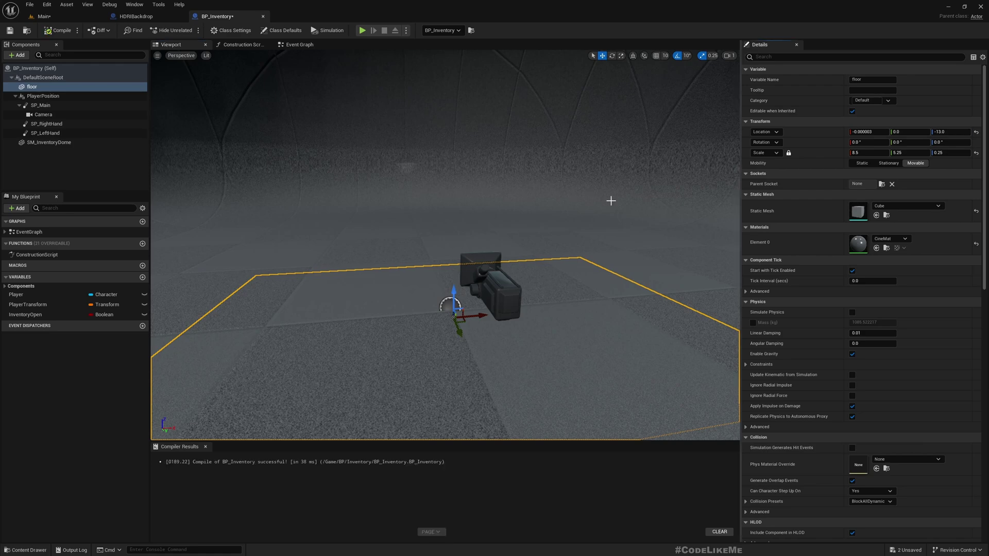
Play the level, open the inventory to check the dome behind the character, and stop the preview.
{"action": "left_click", "coordinate": [44, 16]}
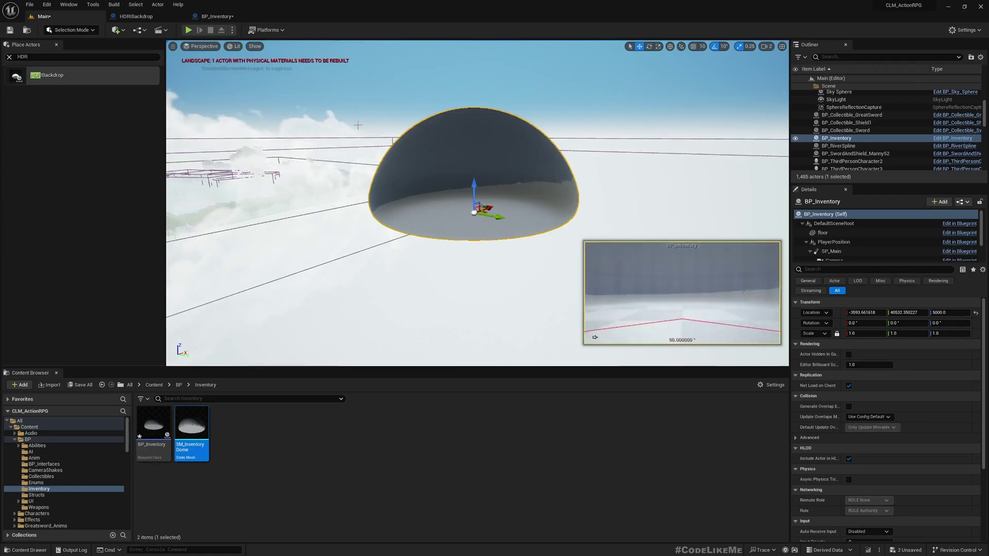
{"action": "right_click_drag", "start_coordinate": [412, 147], "coordinate": [412, 148]}
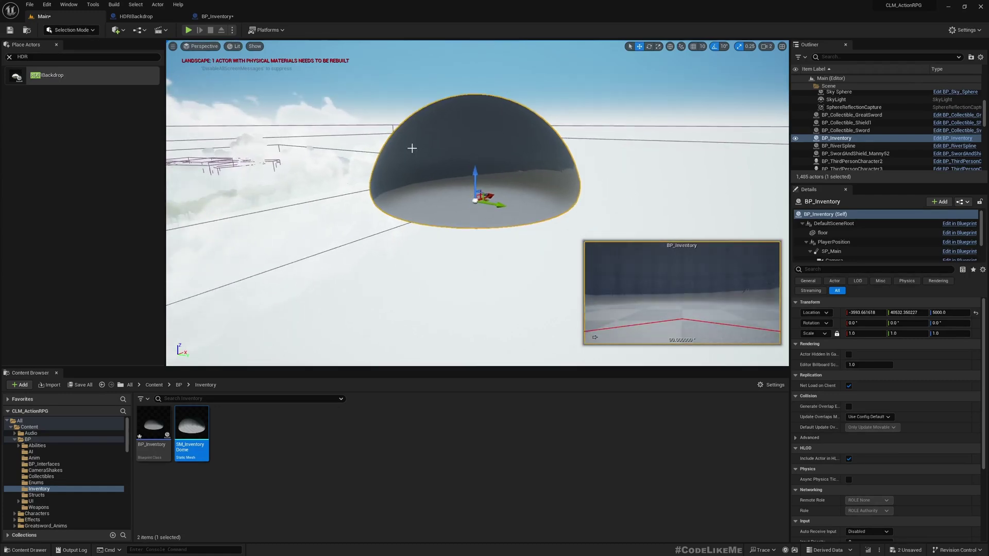
{"action": "left_click", "coordinate": [188, 30]}
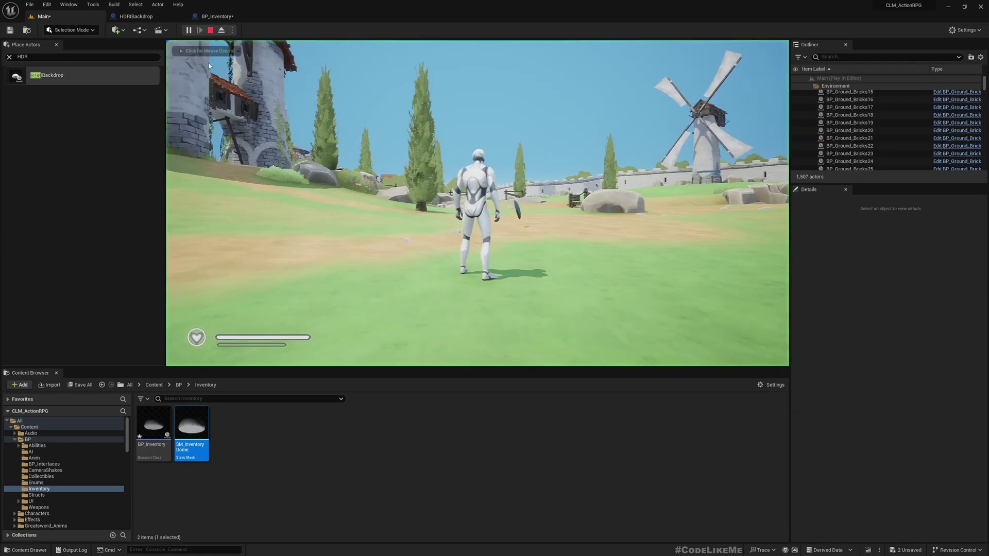
{"action": "left_click", "coordinate": [433, 202]}
{"action": "key", "text": "i"}
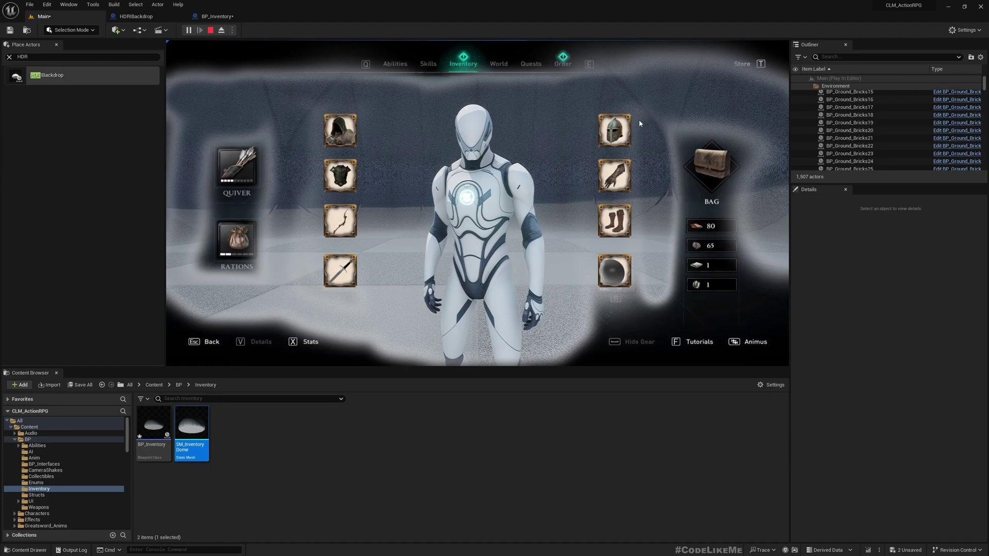
{"action": "key", "text": "Escape"}
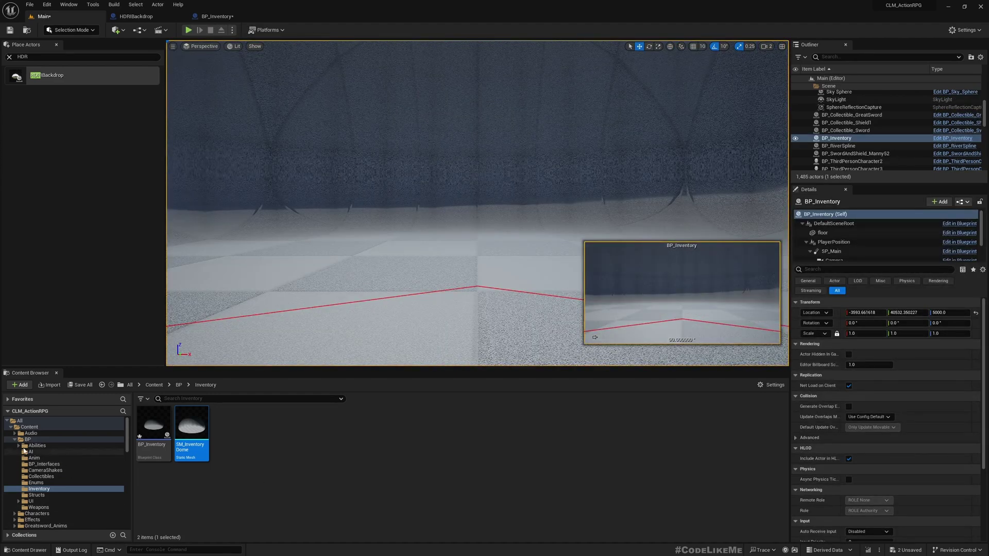
Open the WDG_InventoryMain widget from the BP/UI folder and set the Reference image's visibility to Hidden.
{"action": "left_click", "coordinate": [50, 501]}
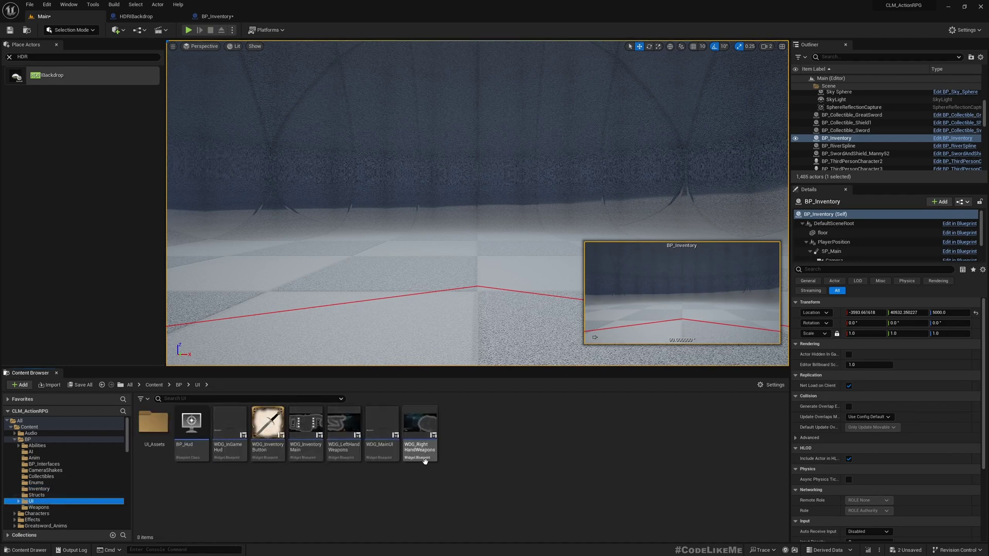
{"action": "double_click", "coordinate": [307, 422]}
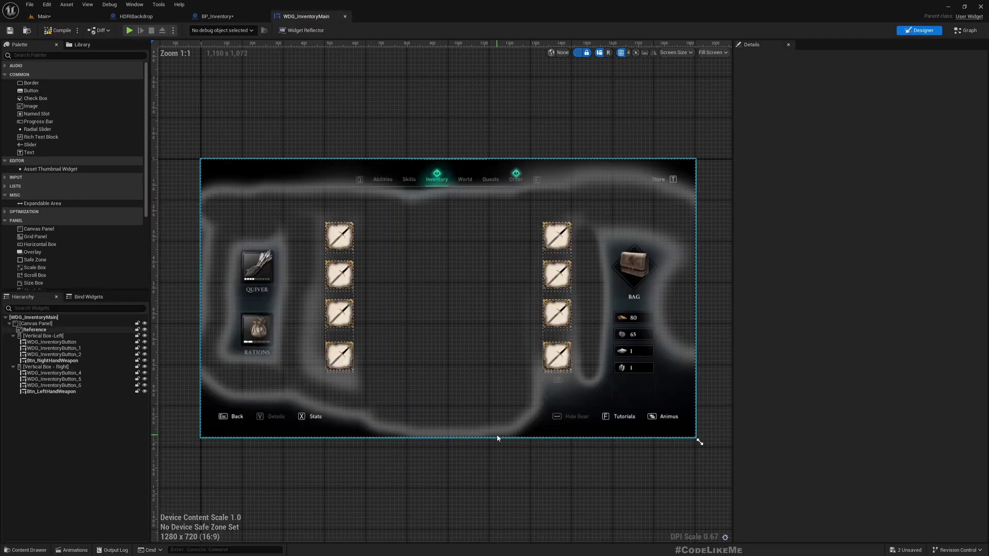
{"action": "left_click", "coordinate": [52, 330]}
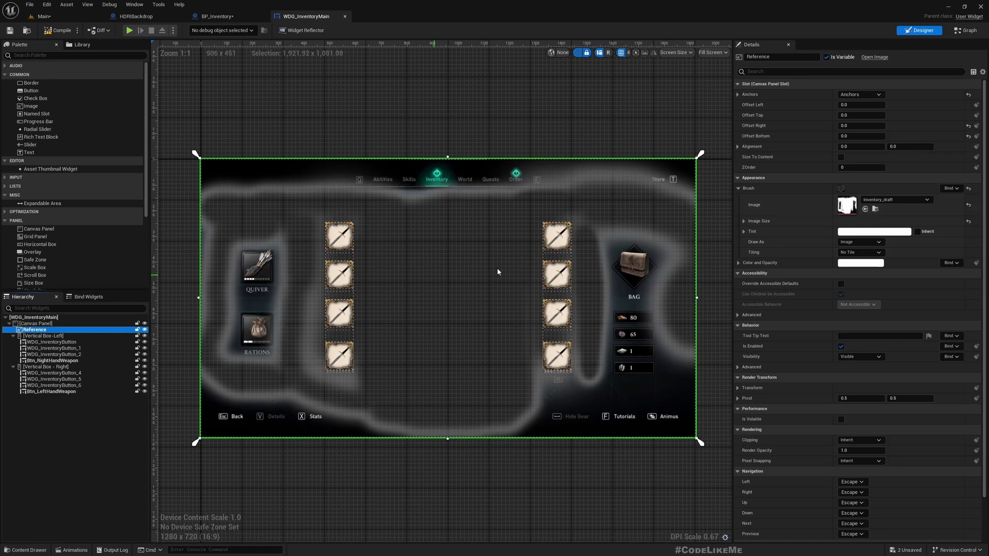
{"action": "left_click", "coordinate": [861, 356]}
{"action": "left_click", "coordinate": [861, 380]}
Compile WDG_InventoryMain and reset the obsolete Enable pin on the Switch to Left Hand Weapon Inventory node to its default value.
{"action": "left_click", "coordinate": [58, 30]}
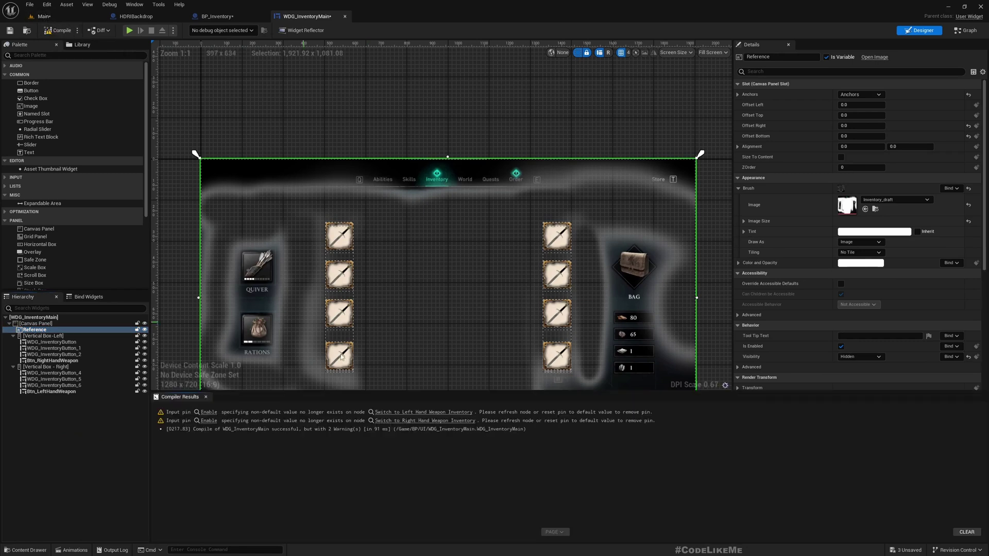
{"action": "left_click", "coordinate": [402, 413]}
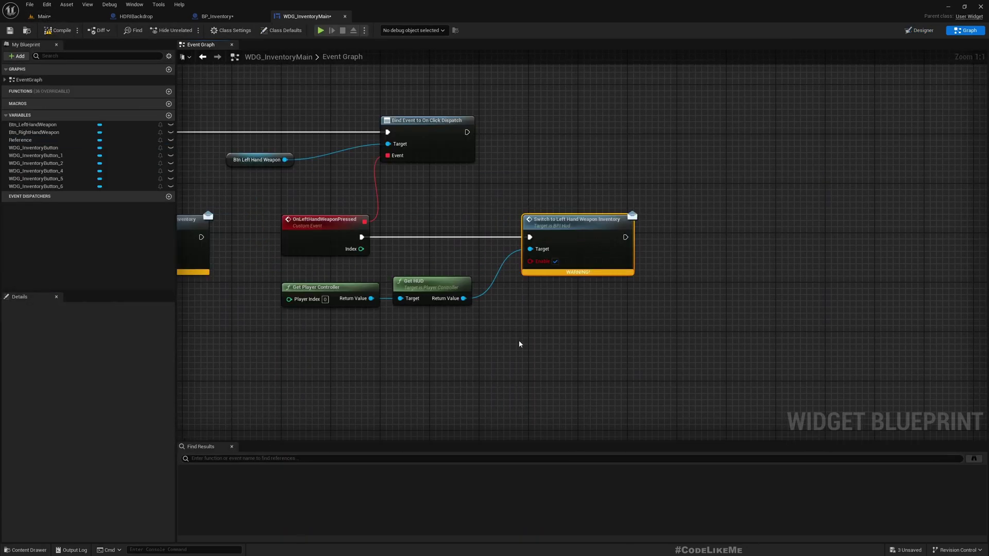
{"action": "right_click", "coordinate": [543, 261]}
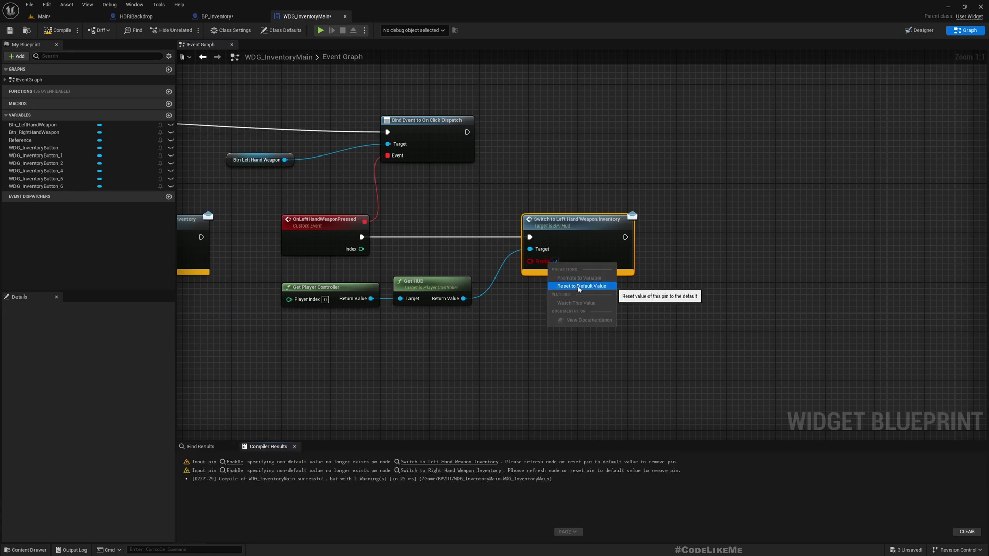
{"action": "left_click", "coordinate": [578, 288]}
Reset the Enable pin on the Switch to Right Hand Weapon Inventory node to default, recompile the widget and save all assets.
{"action": "right_click_drag", "start_coordinate": [311, 256], "coordinate": [527, 267]}
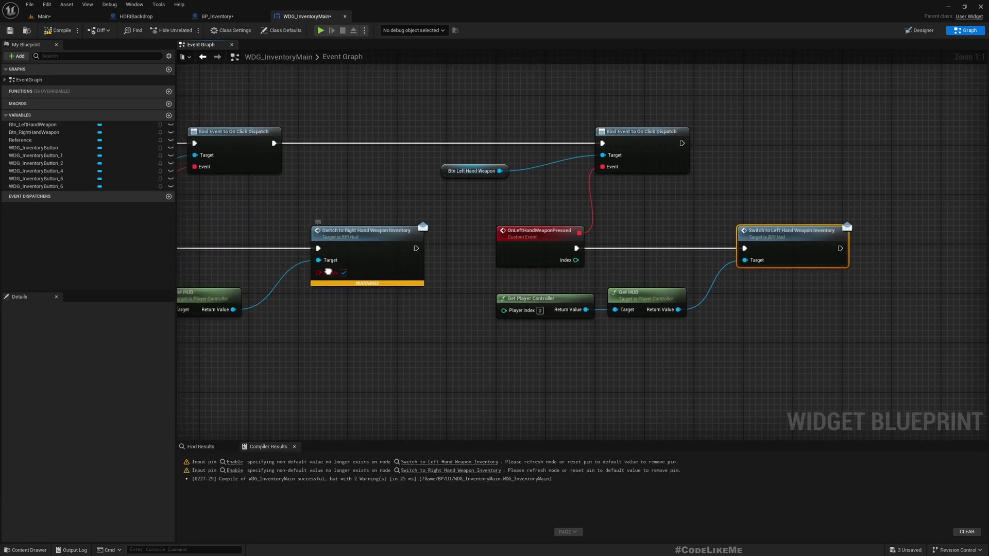
{"action": "right_click", "coordinate": [329, 274]}
{"action": "left_click", "coordinate": [368, 297]}
{"action": "left_click", "coordinate": [58, 30]}
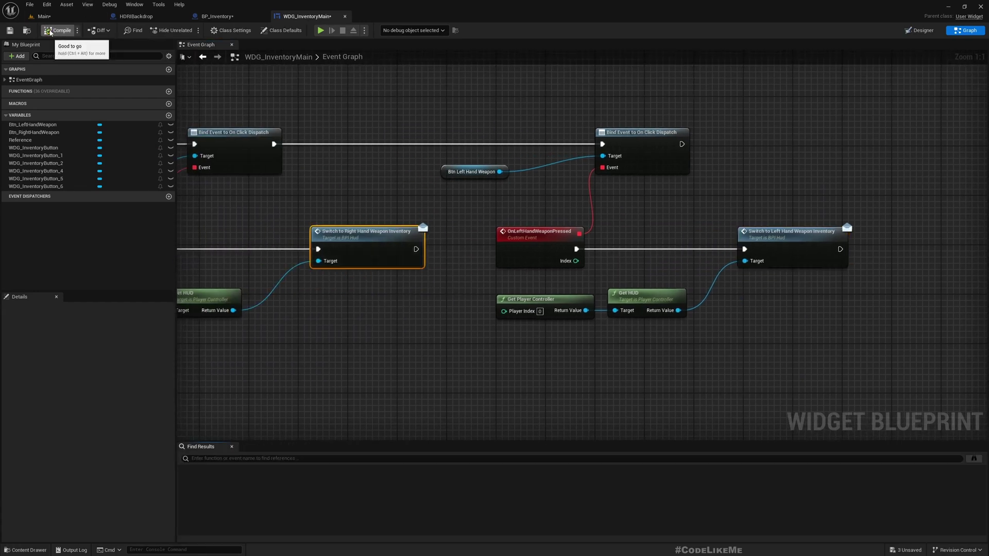
{"action": "key", "text": "ctrl+shift+s"}
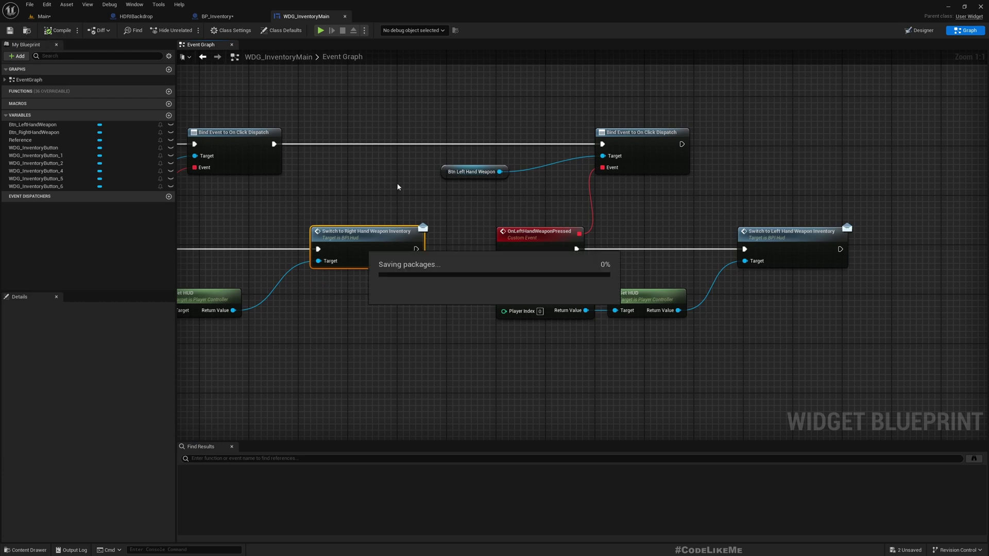
{"action": "right_click_drag", "start_coordinate": [264, 127], "coordinate": [453, 162]}
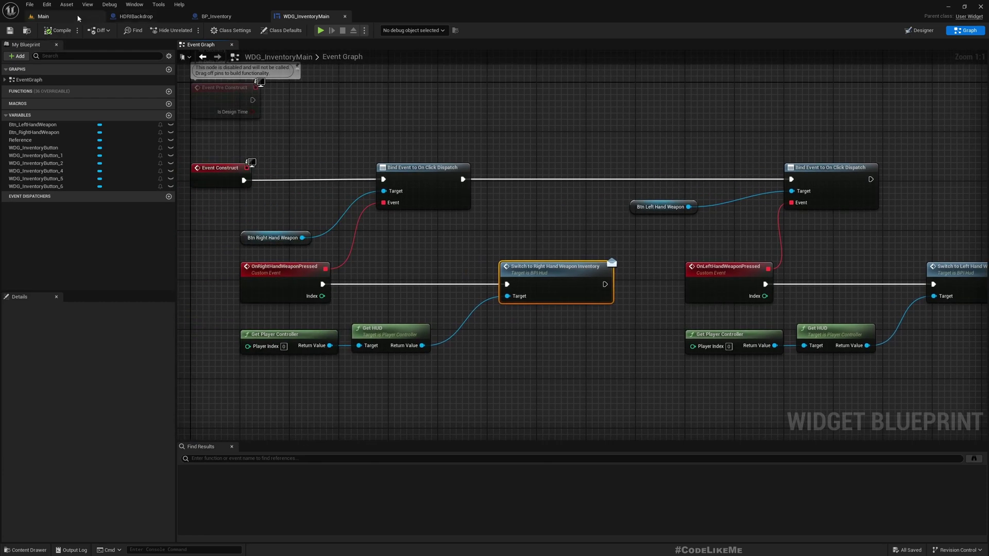
Play the Main level, open the inventory to check the dome without the reference overlay, and stop the preview.
{"action": "left_click", "coordinate": [57, 17]}
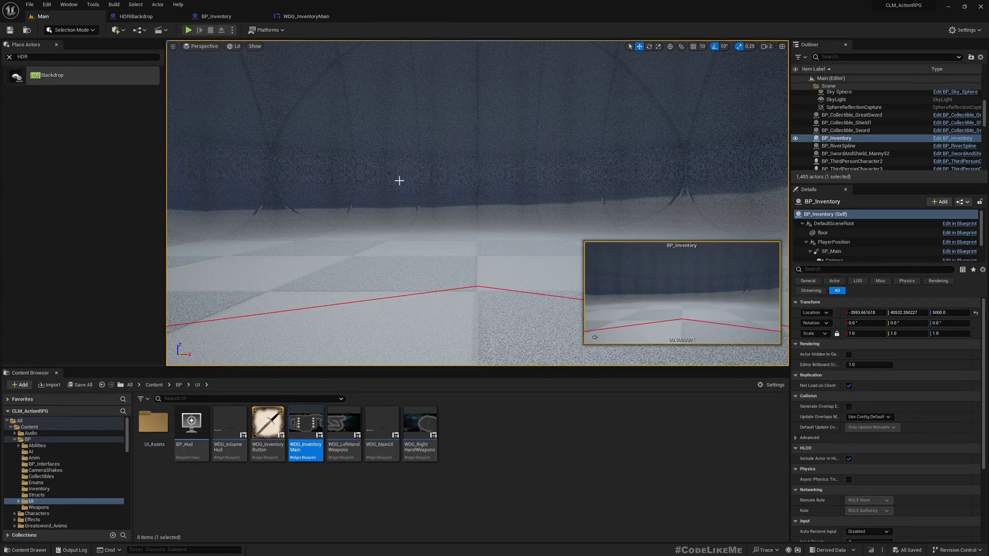
{"action": "right_click_drag", "start_coordinate": [402, 177], "coordinate": [401, 169]}
{"action": "key", "text": "alt+p"}
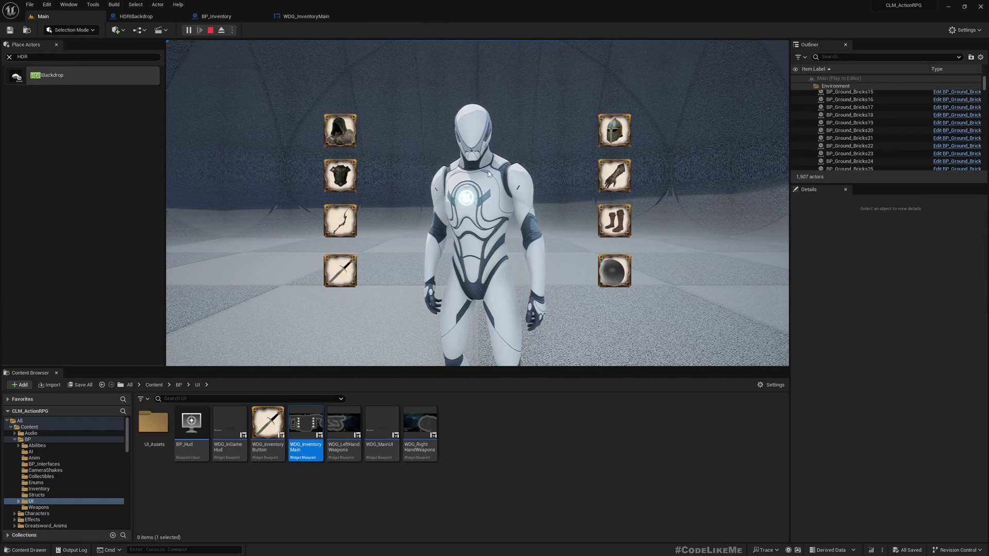
{"action": "key", "text": "Escape"}
{"action": "key", "text": "s"}
{"action": "mouse_move", "coordinate": [487, 170]}
{"action": "right_mouse_down"}
{"action": "mouse_move", "coordinate": [494, 180]}
{"action": "mouse_move", "coordinate": [493, 161]}
{"action": "mouse_move", "coordinate": [485, 164]}
{"action": "right_mouse_up"}
{"action": "key", "text": "w"}
Open HDRIBackdrop's CreateMaterial function and locate its MI_HDRI_Sky parent material in the plugin's Materials folder.
{"action": "left_click", "coordinate": [145, 18]}
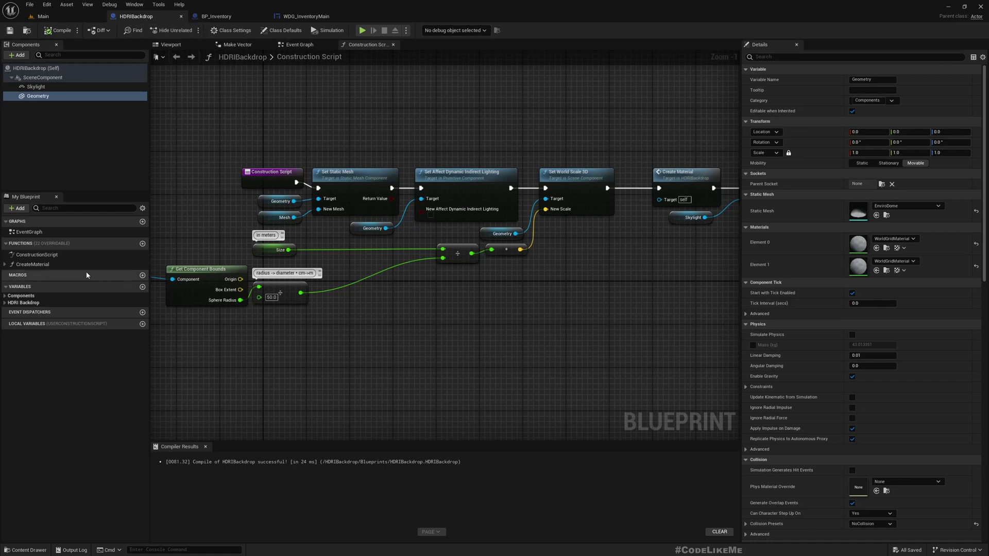
{"action": "double_click", "coordinate": [36, 265]}
{"action": "scroll", "coordinate": [240, 213], "scroll_direction": "up", "scroll_amount": 6}
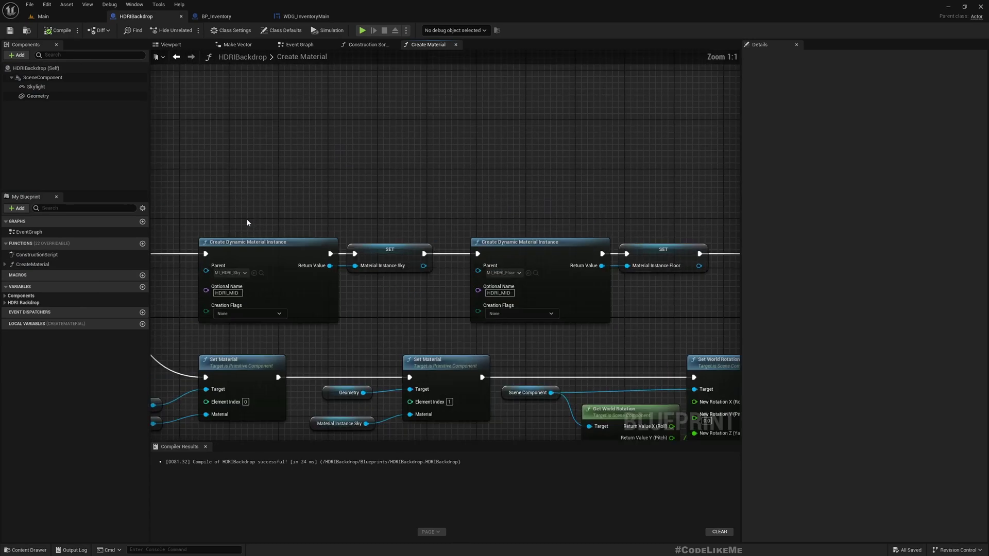
{"action": "right_click_drag", "start_coordinate": [219, 206], "coordinate": [407, 175]}
{"action": "left_click", "coordinate": [452, 245]}
{"action": "left_click", "coordinate": [454, 244]}
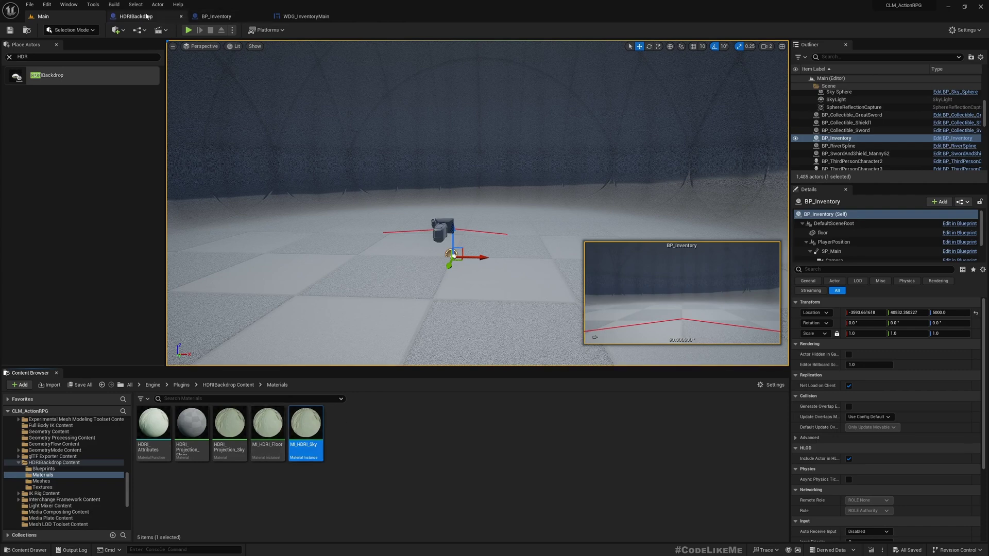
Move the HDRI_Projection_Floor and HDRI_Projection_Sky materials to BP/Inventory, cancelling the save of MI_HDRI_Floor and closing the message log.
{"action": "left_click", "coordinate": [267, 428], "text": "ctrl"}
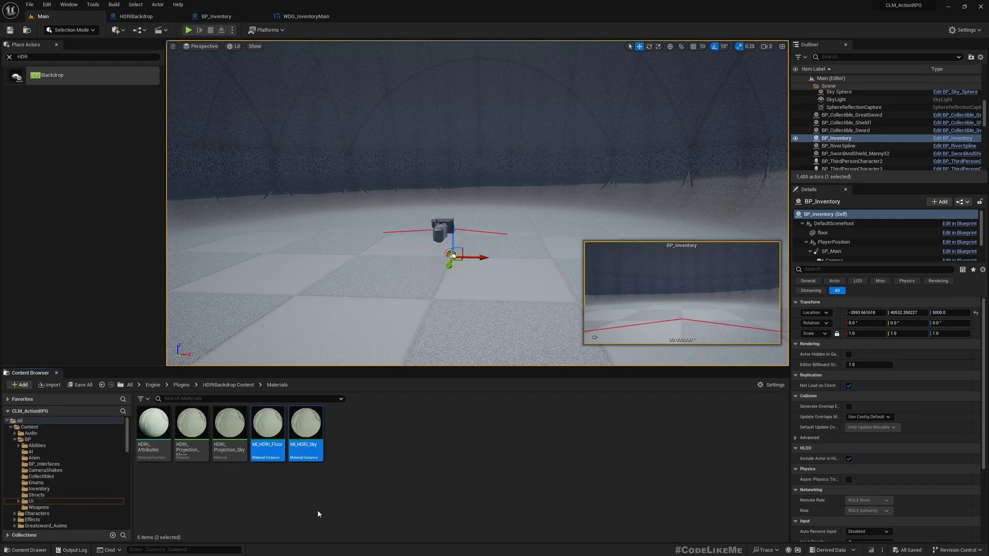
{"action": "left_click", "coordinate": [281, 491]}
{"action": "left_click", "coordinate": [191, 428]}
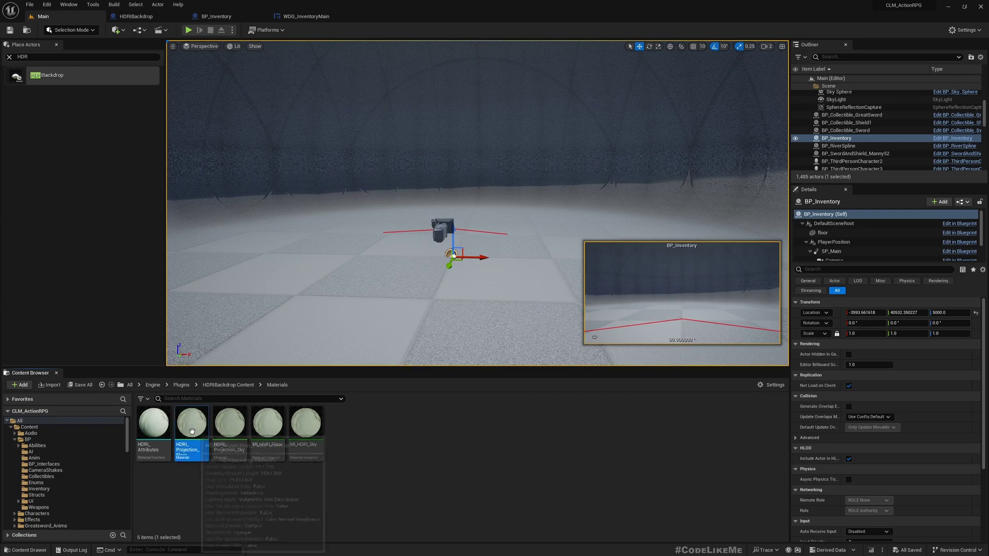
{"action": "left_click", "coordinate": [234, 421]}
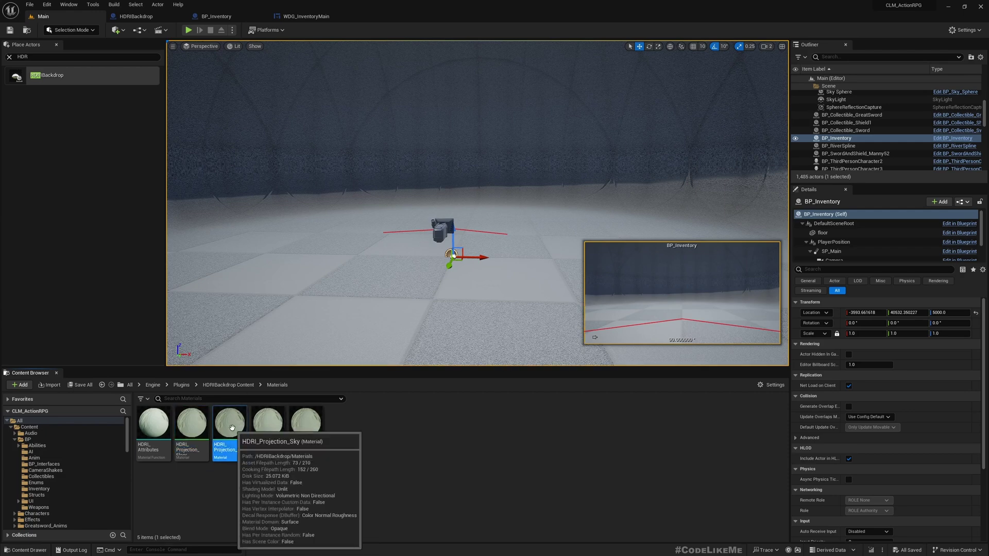
{"action": "left_click", "coordinate": [192, 425]}
{"action": "left_click", "coordinate": [229, 428], "text": "ctrl"}
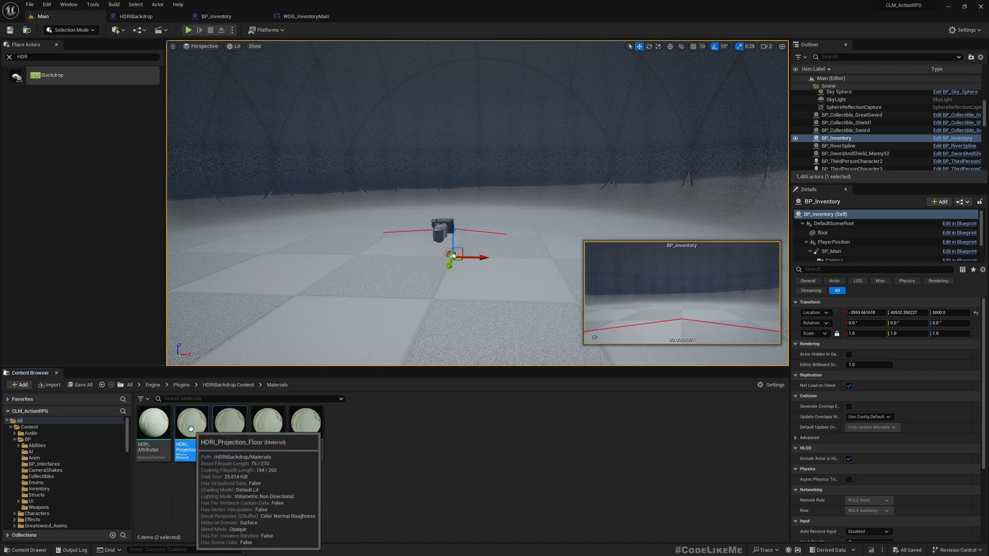
{"action": "left_click_drag", "start_coordinate": [190, 428], "coordinate": [43, 490]}
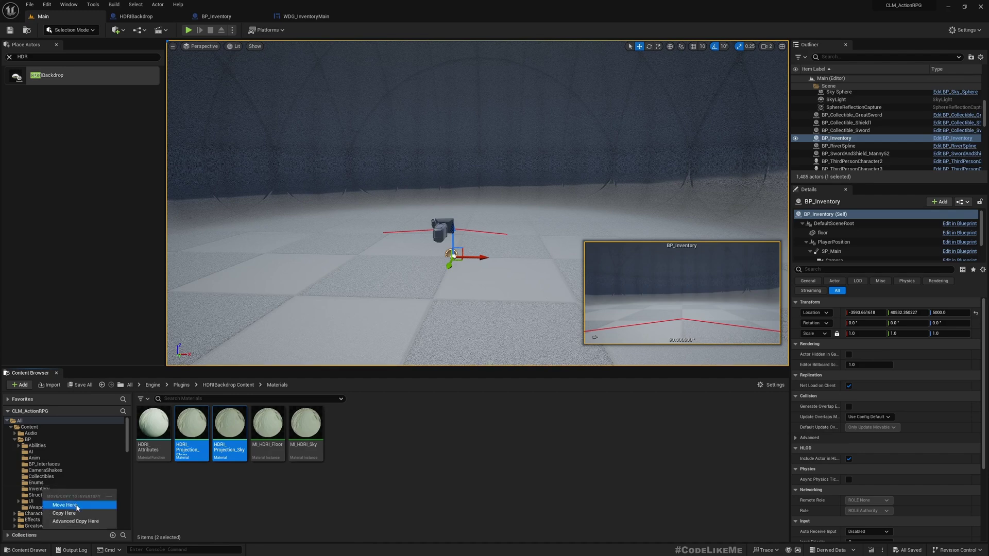
{"action": "left_click", "coordinate": [75, 504]}
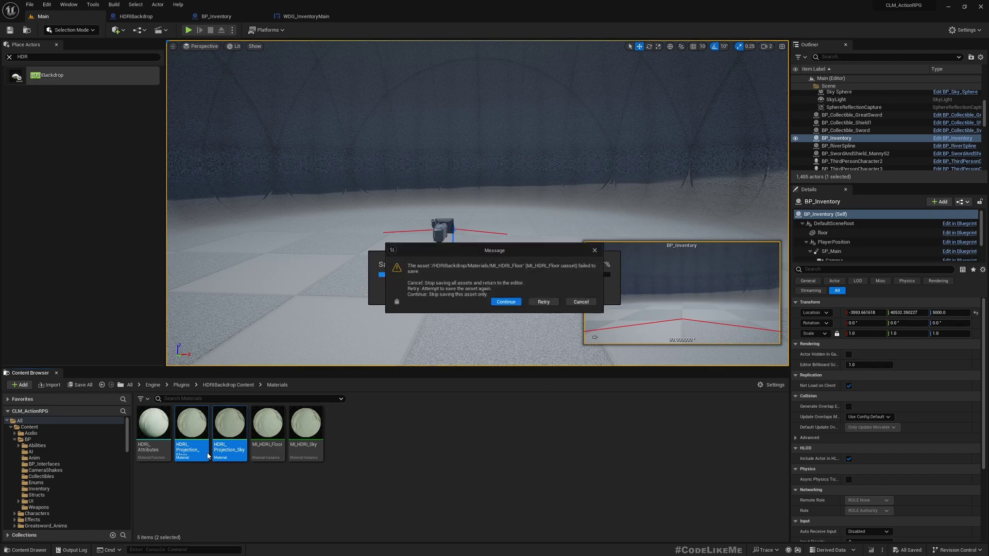
{"action": "left_click", "coordinate": [590, 306]}
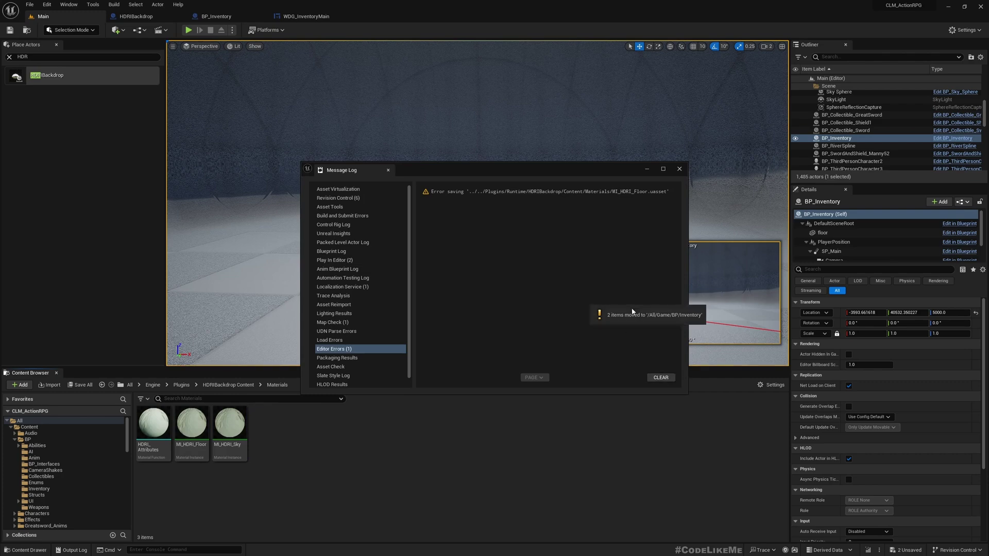
{"action": "left_click", "coordinate": [679, 169]}
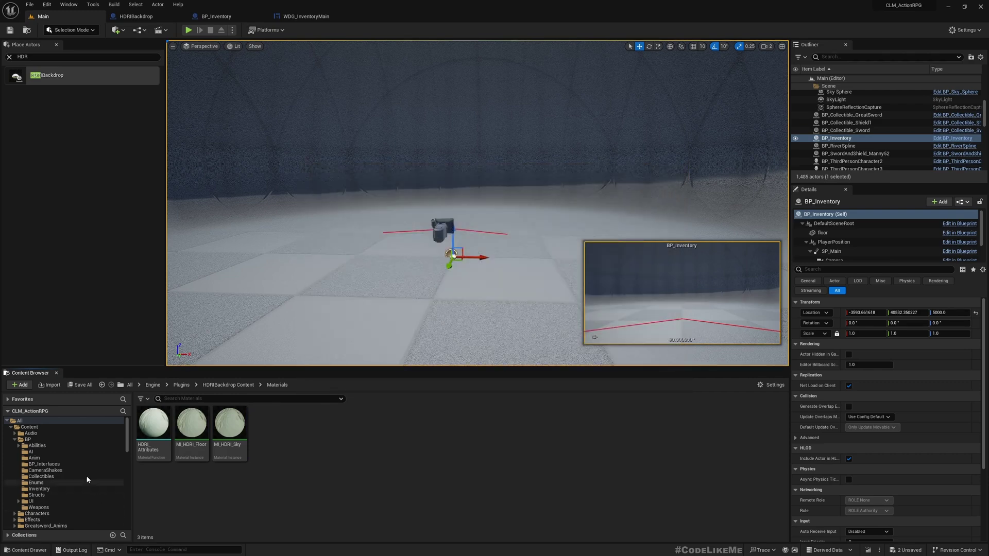
Try to move HDRI_Projection_Floor and HDRI_Projection_Sky from BP/Inventory back to the HDRIBackdrop plugin's Materials folder.
{"action": "left_click", "coordinate": [39, 489]}
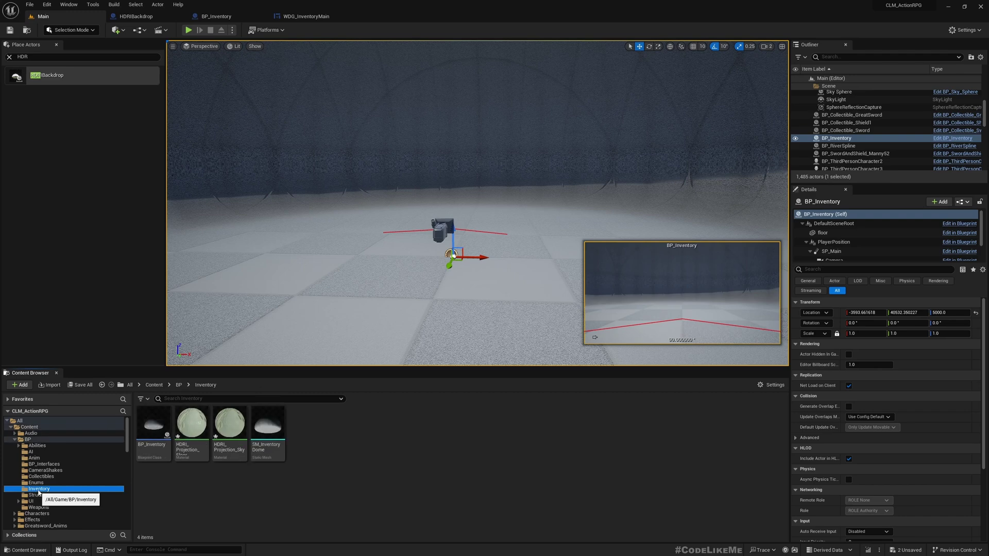
{"action": "left_click", "coordinate": [241, 461]}
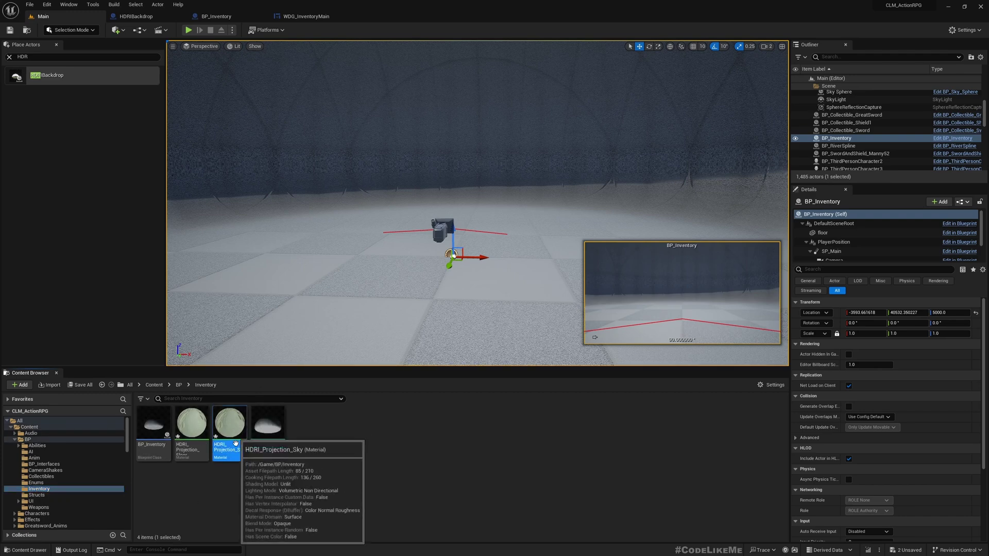
{"action": "left_click", "coordinate": [184, 432], "text": "ctrl"}
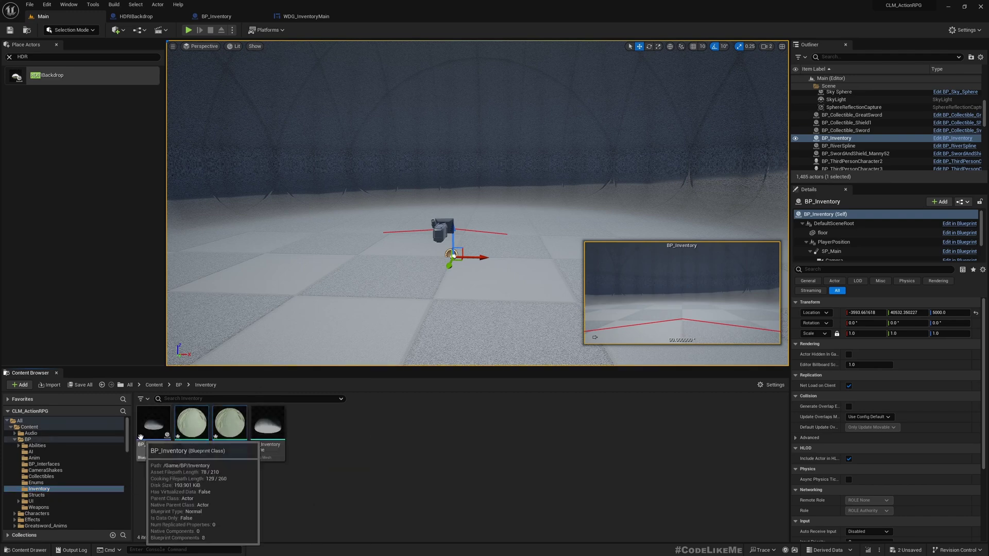
{"action": "mouse_move", "coordinate": [127, 433]}
{"action": "left_mouse_down"}
{"action": "mouse_move", "coordinate": [123, 478]}
{"action": "mouse_move", "coordinate": [129, 443]}
{"action": "left_mouse_up"}
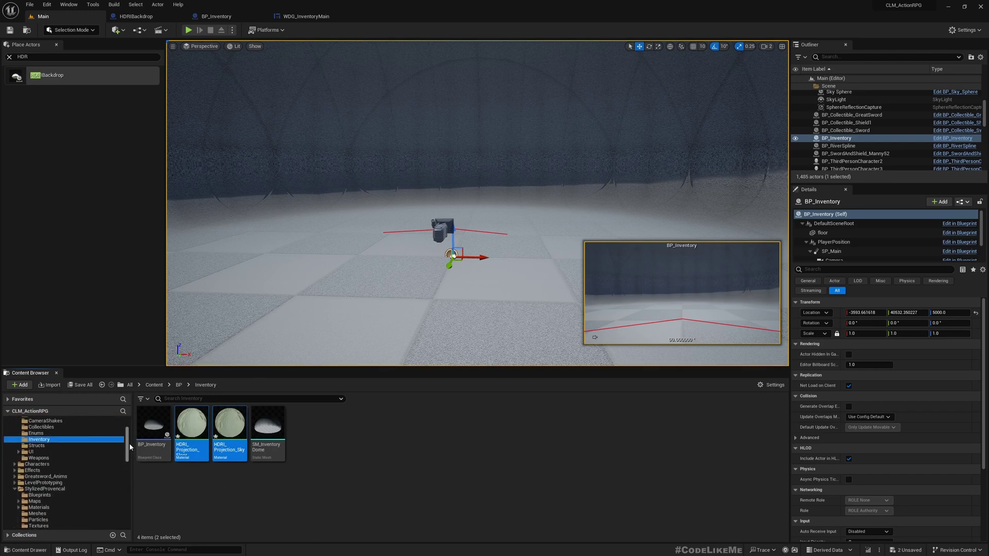
{"action": "left_click", "coordinate": [133, 17]}
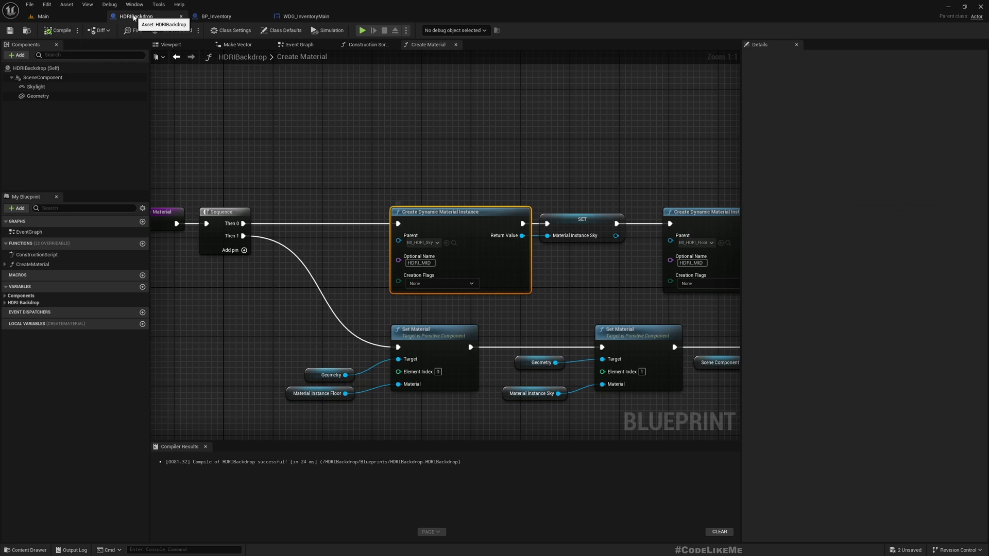
{"action": "left_click", "coordinate": [37, 96]}
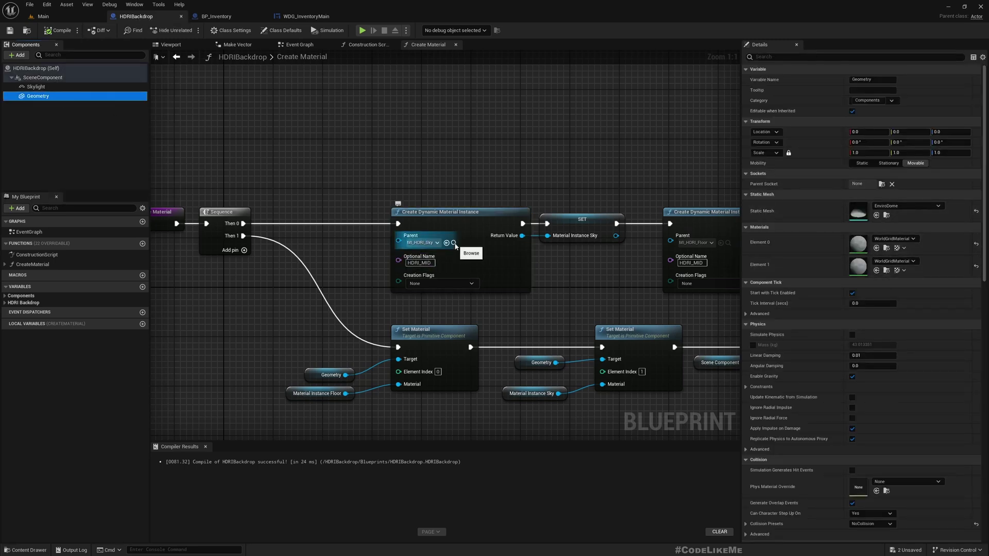
{"action": "left_click", "coordinate": [453, 243]}
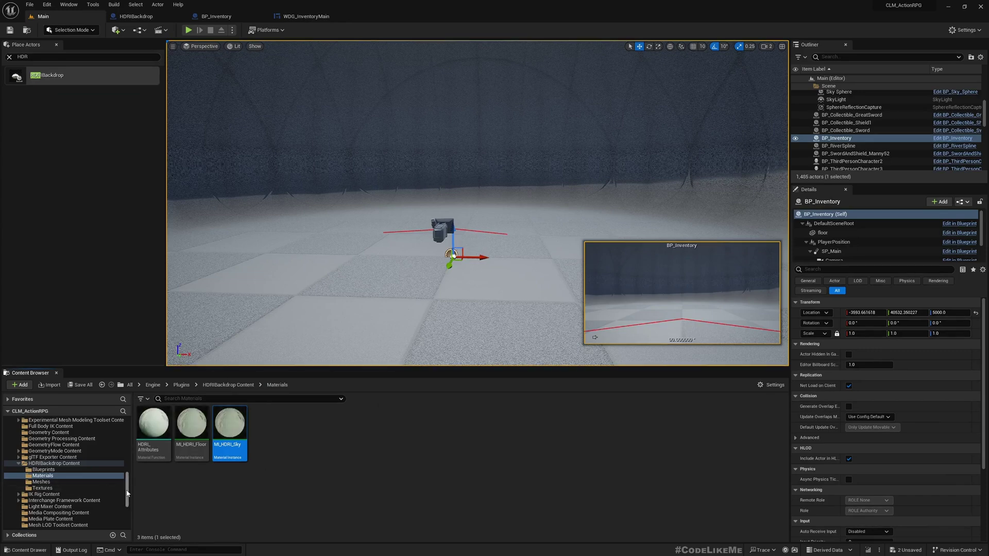
{"action": "left_click_drag", "start_coordinate": [128, 488], "coordinate": [133, 429]}
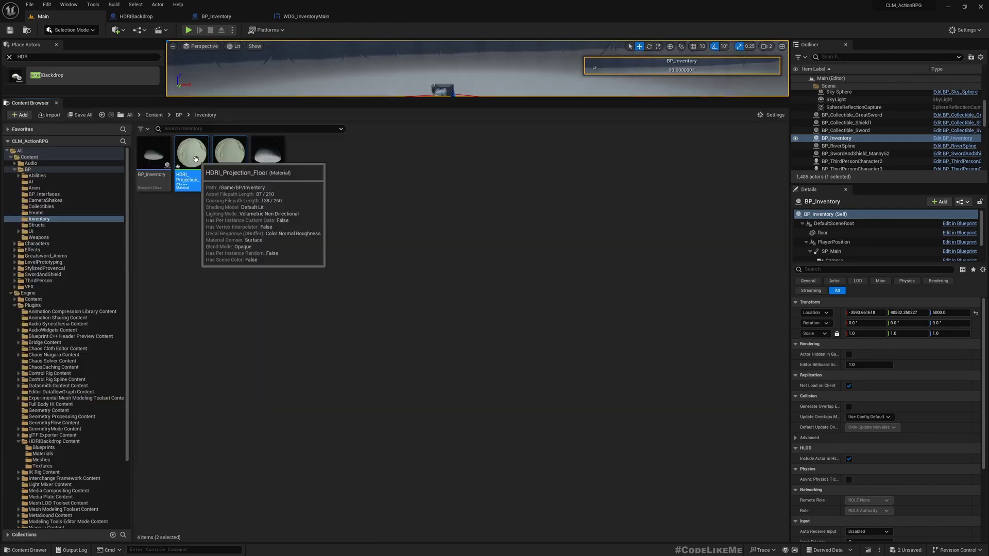
{"action": "left_click", "coordinate": [229, 155], "text": "ctrl"}
{"action": "left_click_drag", "start_coordinate": [230, 154], "coordinate": [47, 453]}
{"action": "left_click", "coordinate": [72, 470]}
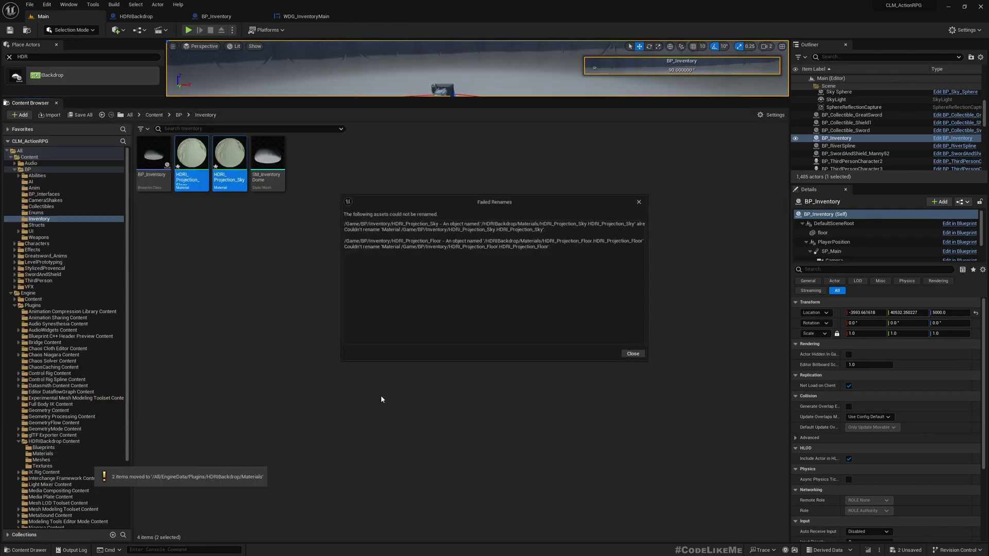
{"action": "left_click", "coordinate": [635, 355]}
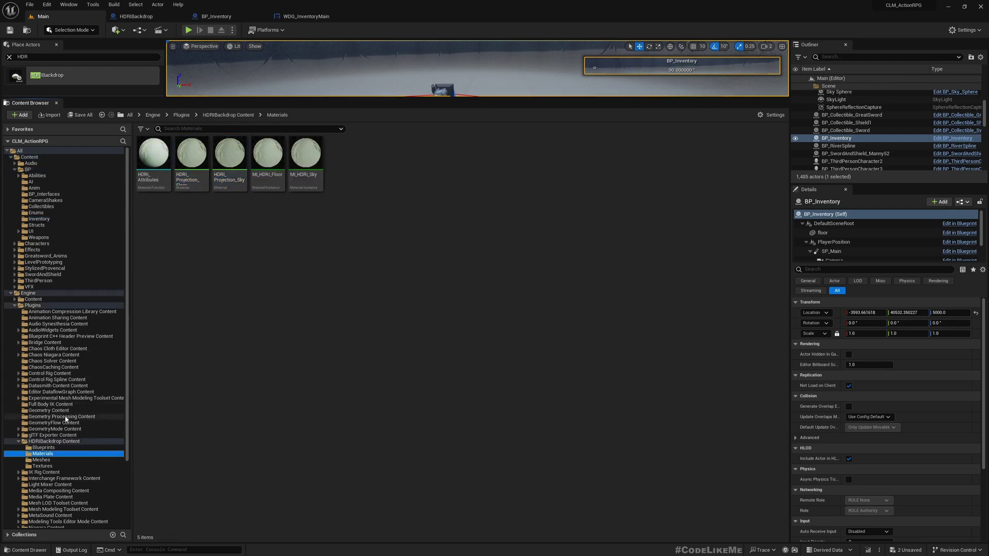
Check the two projection materials in the BP/Inventory folder, restore the level viewport's height and return to the HDRIBackdrop blueprint.
{"action": "left_click", "coordinate": [11, 293]}
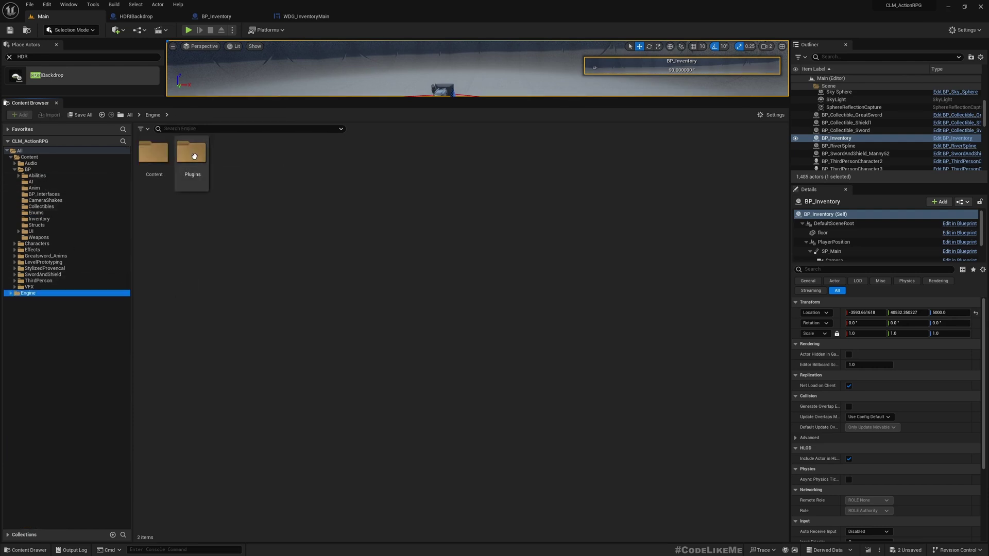
{"action": "left_click", "coordinate": [40, 219]}
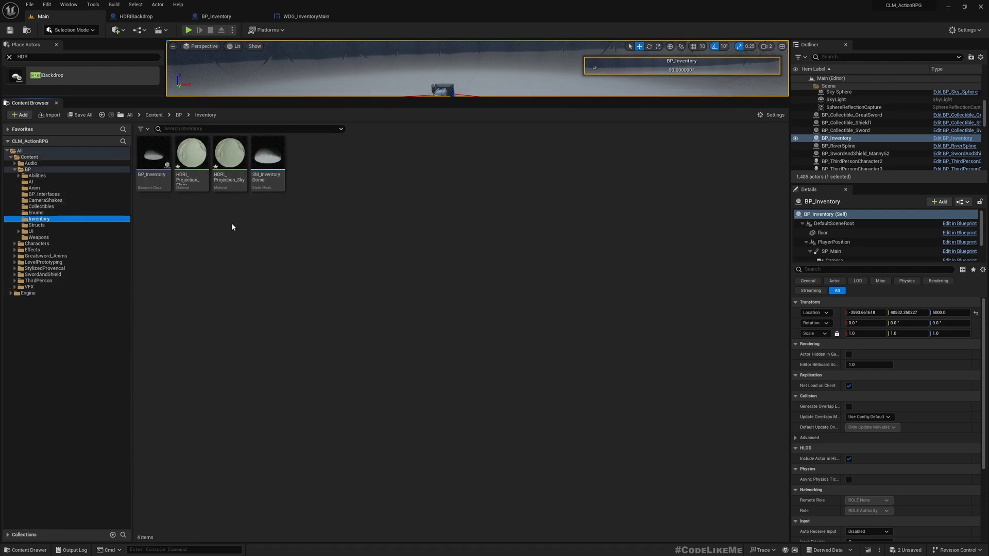
{"action": "left_click", "coordinate": [228, 171]}
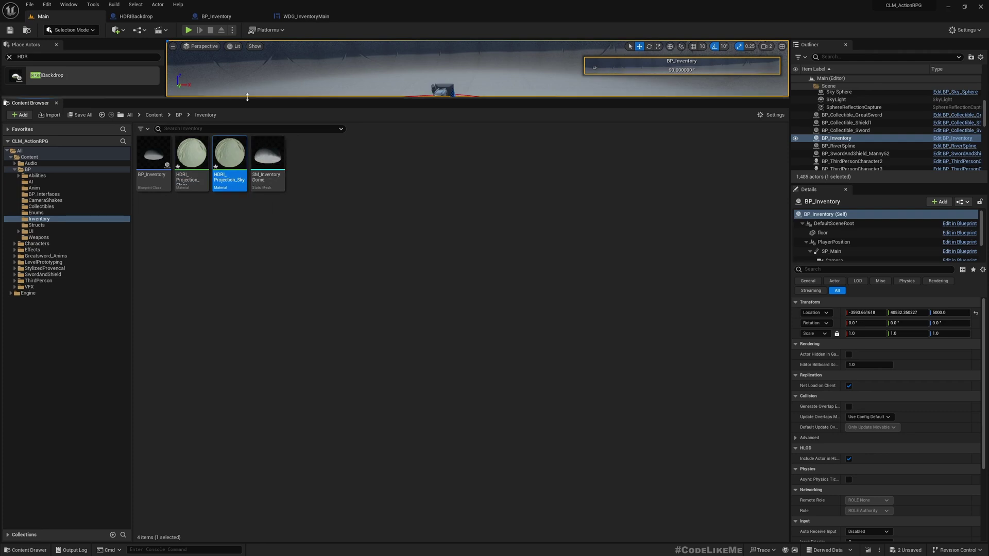
{"action": "left_click_drag", "start_coordinate": [116, 99], "coordinate": [119, 360]}
{"action": "left_click", "coordinate": [184, 415]}
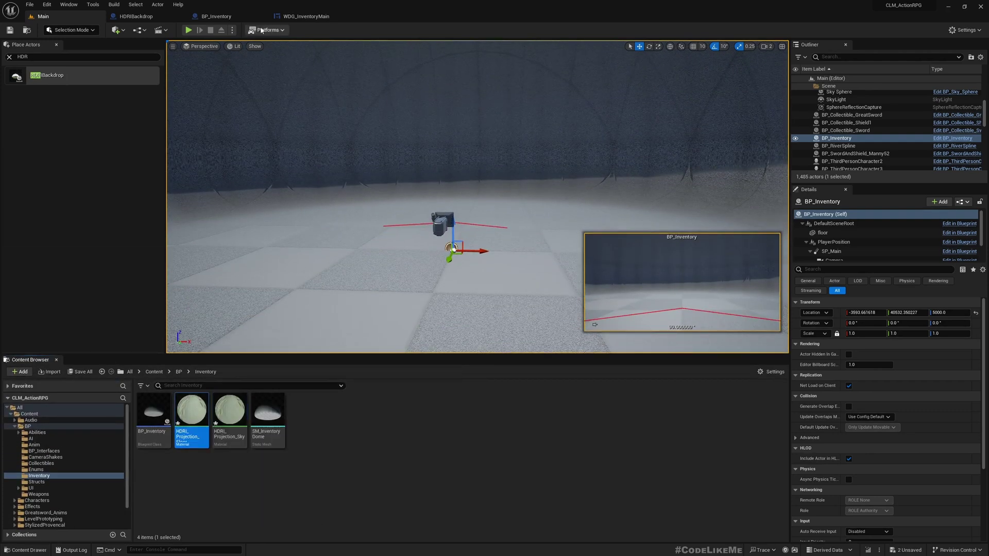
{"action": "left_click", "coordinate": [136, 15]}
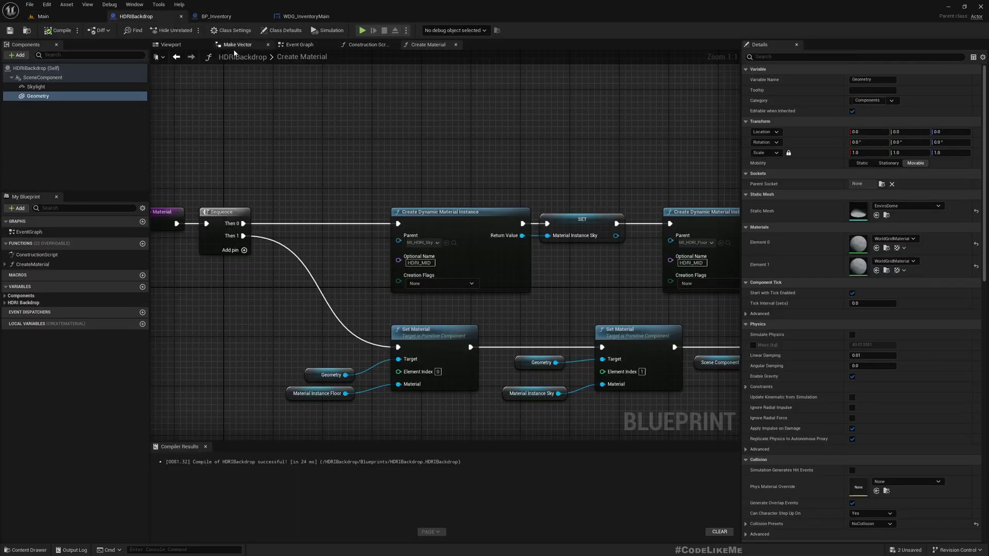
Examine the HDRIBackdrop's dome preview, Construction Script and CreateMaterial graph for the material element indices of floor and sky.
{"action": "left_click", "coordinate": [171, 45]}
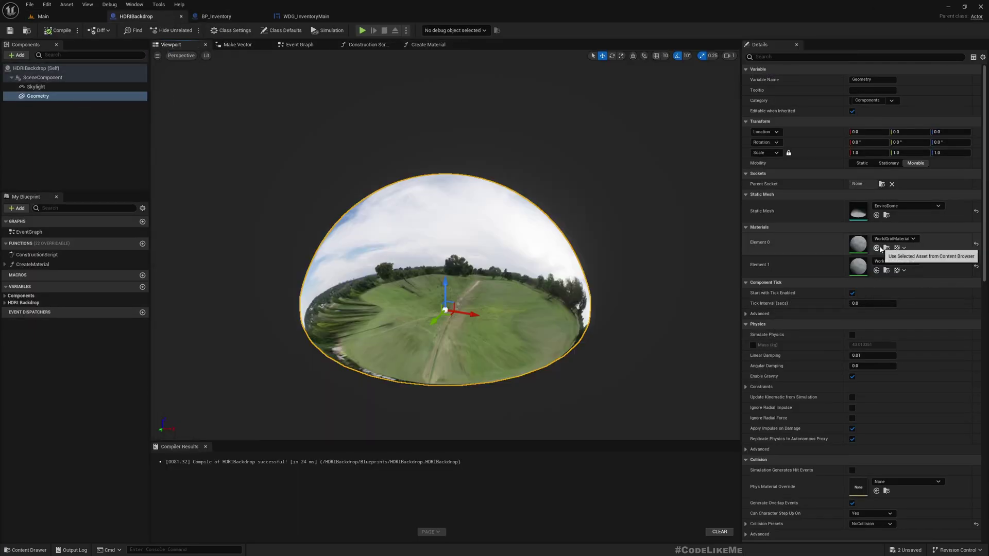
{"action": "left_click", "coordinate": [224, 17]}
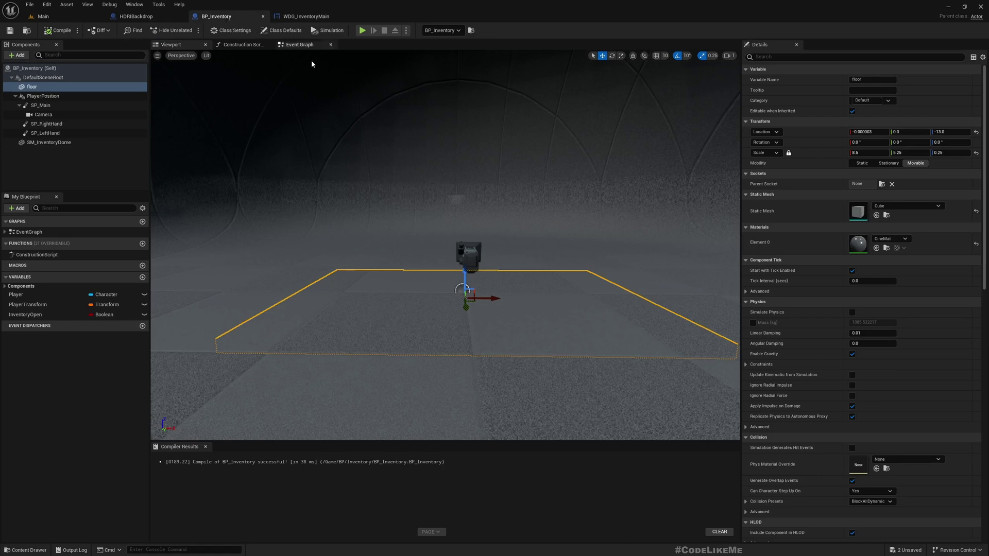
{"action": "left_click", "coordinate": [144, 17]}
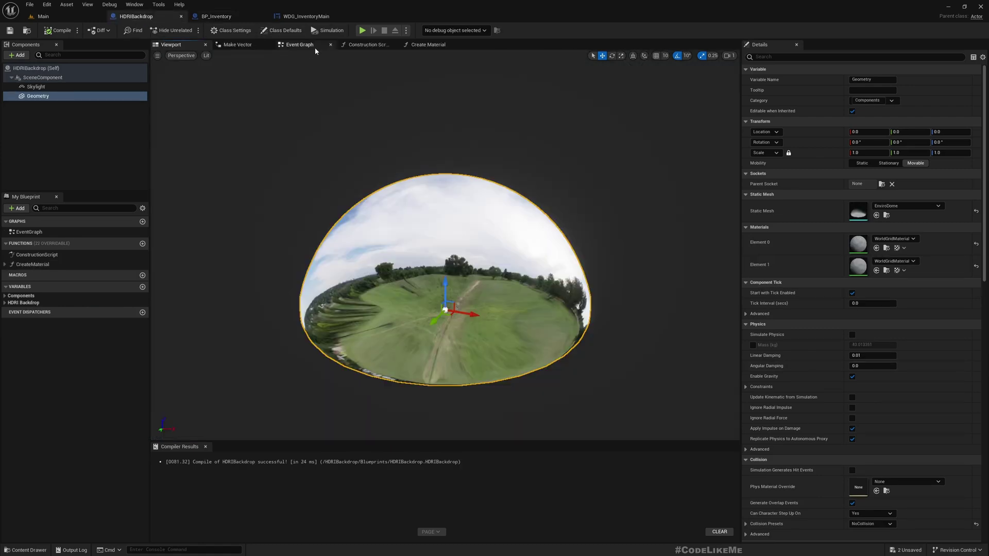
{"action": "left_click", "coordinate": [365, 45]}
{"action": "scroll", "coordinate": [367, 197], "scroll_direction": "up", "scroll_amount": 1}
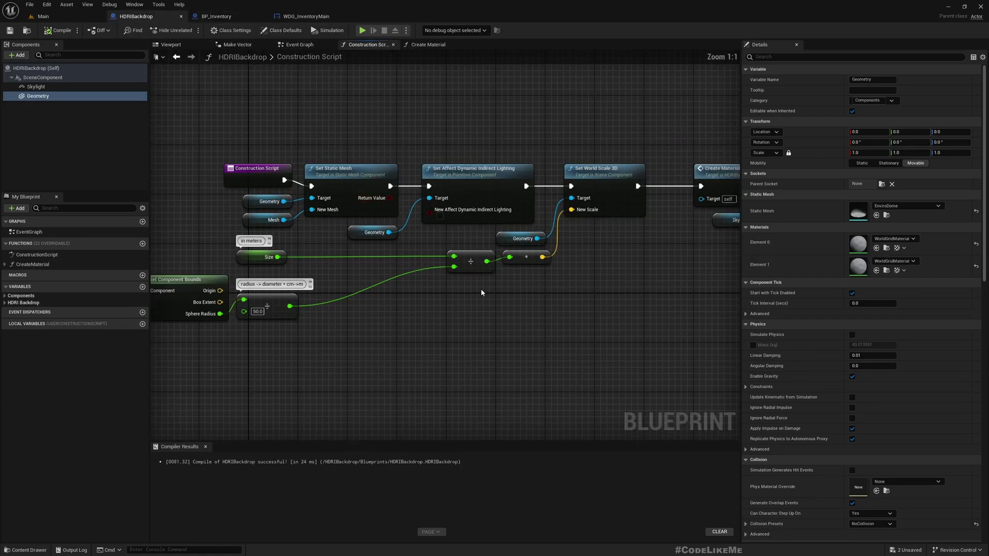
{"action": "right_click_drag", "start_coordinate": [500, 139], "coordinate": [544, 138]}
{"action": "left_click", "coordinate": [412, 47]}
{"action": "right_click_drag", "start_coordinate": [572, 274], "coordinate": [494, 230]}
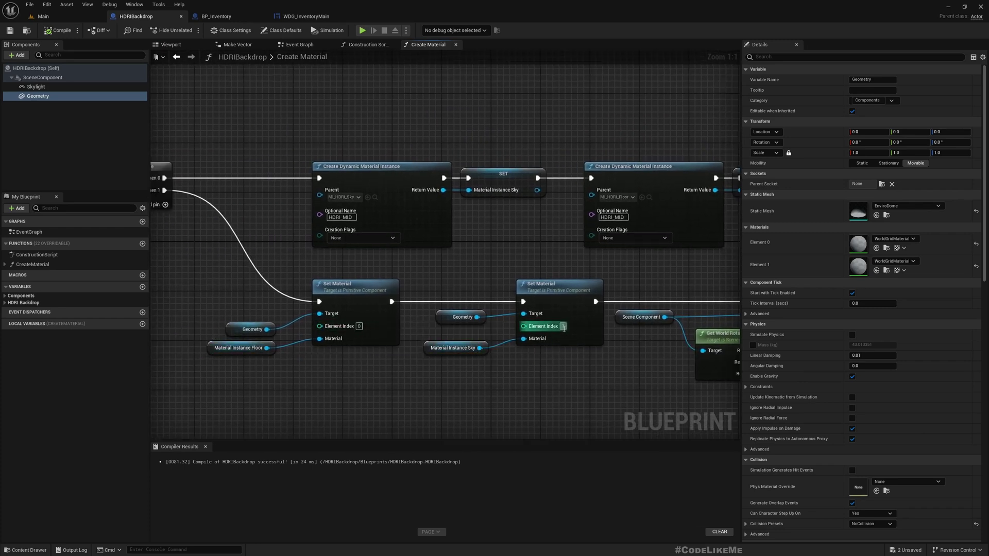
In BP_Inventory, assign HDRI_Projection_Floor to Element 0 and HDRI_Projection_Sky to Element 1 of SM_InventoryDome.
{"action": "left_click", "coordinate": [238, 16]}
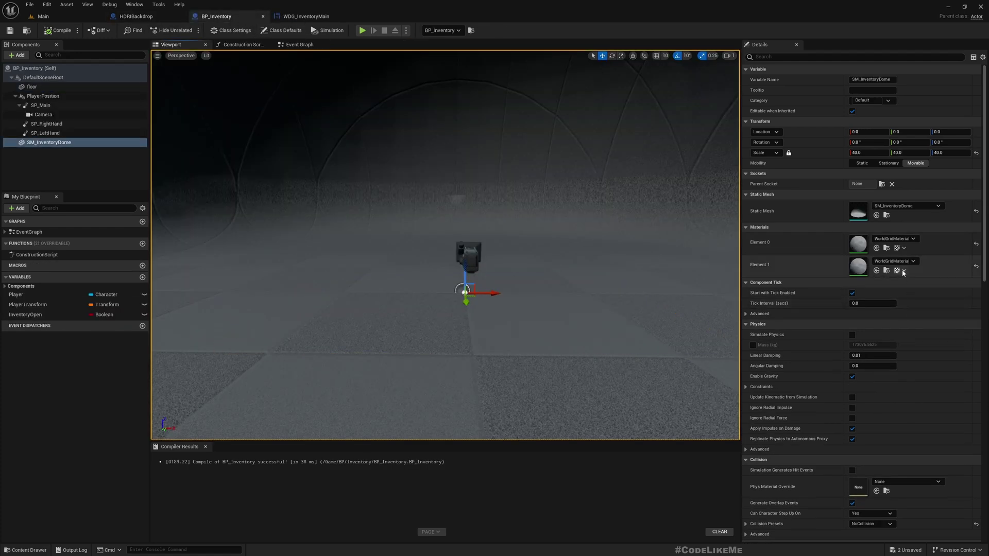
{"action": "left_click", "coordinate": [876, 248]}
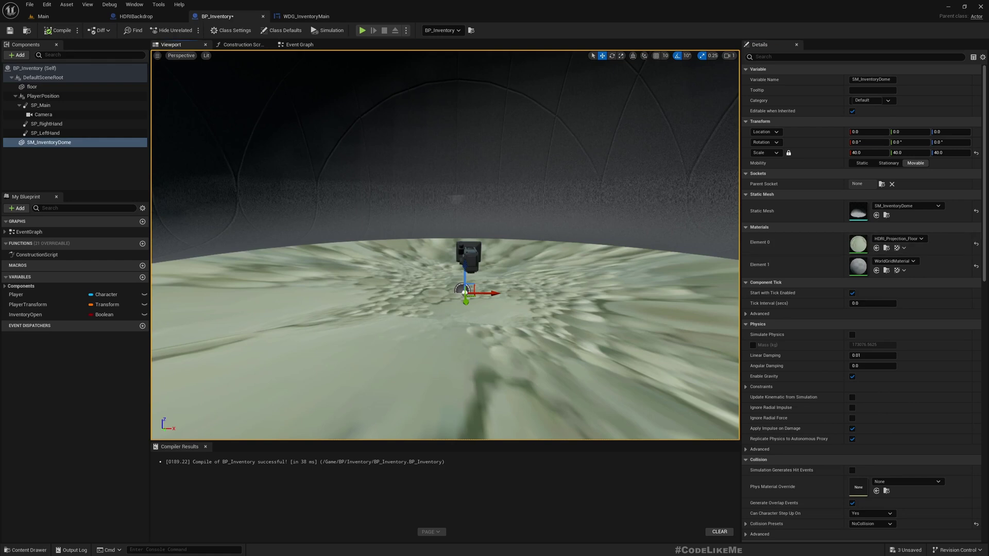
{"action": "left_click", "coordinate": [43, 16]}
{"action": "left_click", "coordinate": [229, 412]}
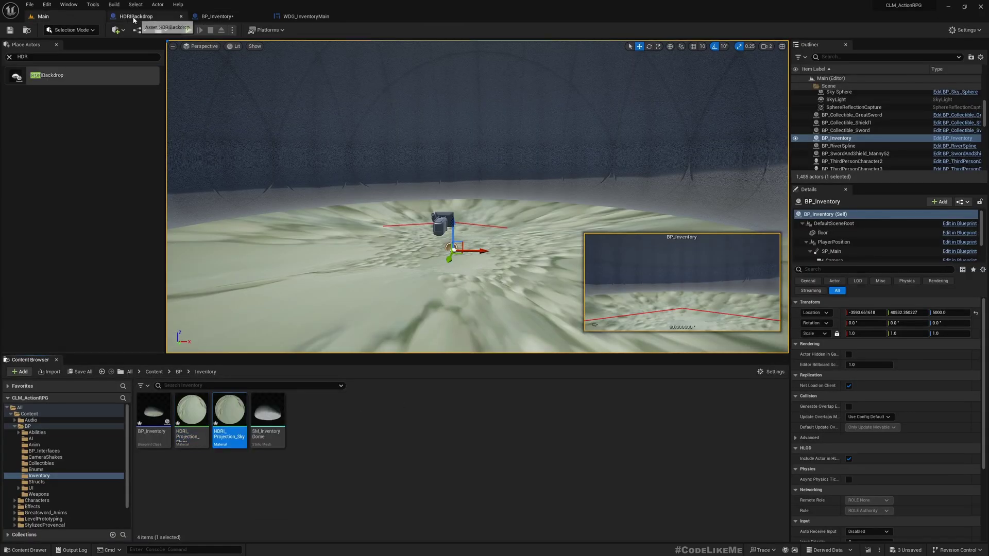
{"action": "left_click", "coordinate": [209, 17]}
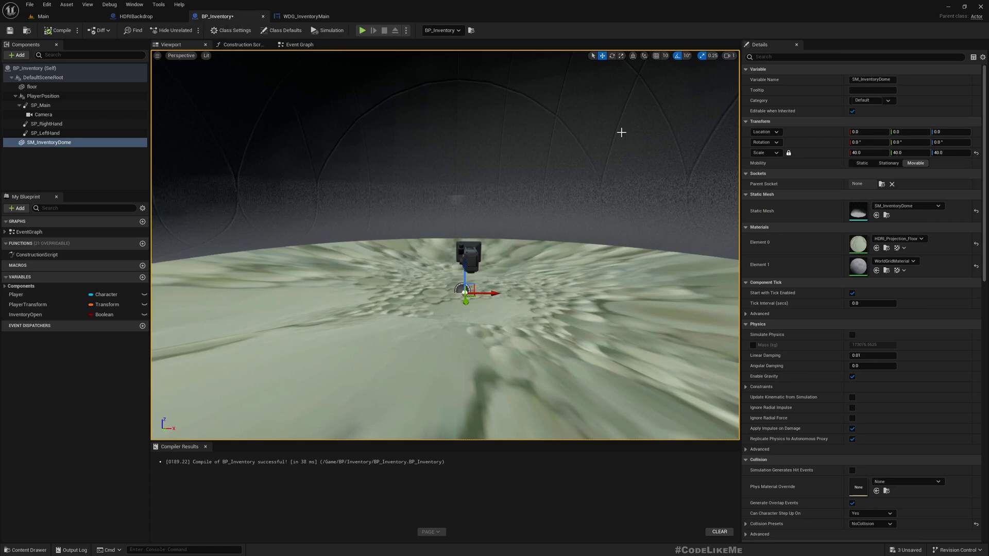
{"action": "left_click", "coordinate": [876, 271]}
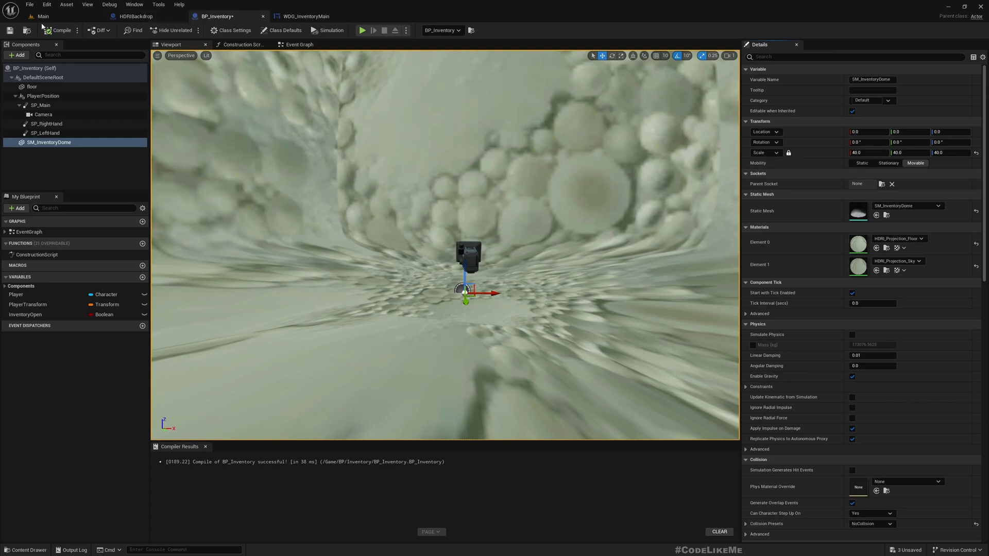
Create material instances of HDRI_Projection_Sky and HDRI_Projection_Floor in the Inventory folder, keeping their default names.
{"action": "left_click", "coordinate": [81, 21]}
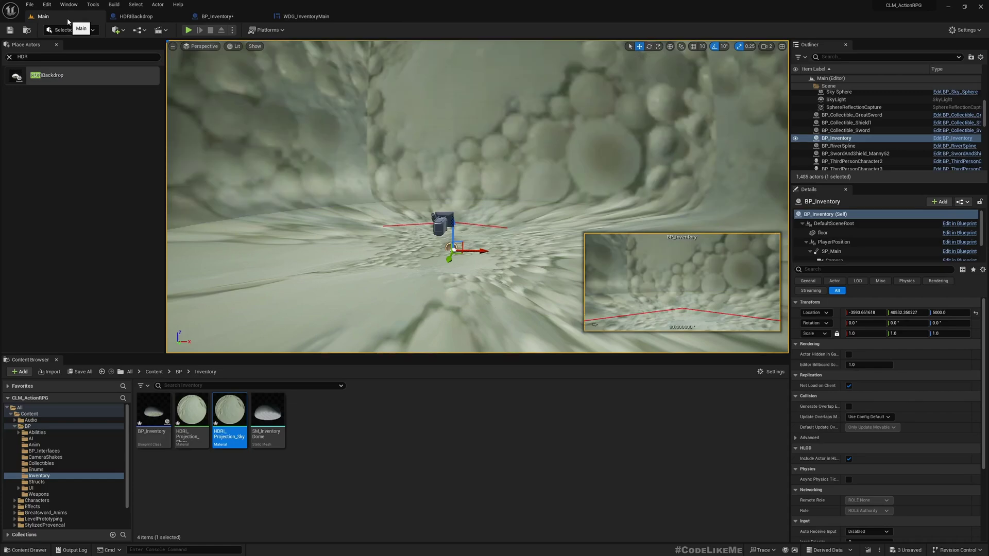
{"action": "right_click", "coordinate": [228, 413]}
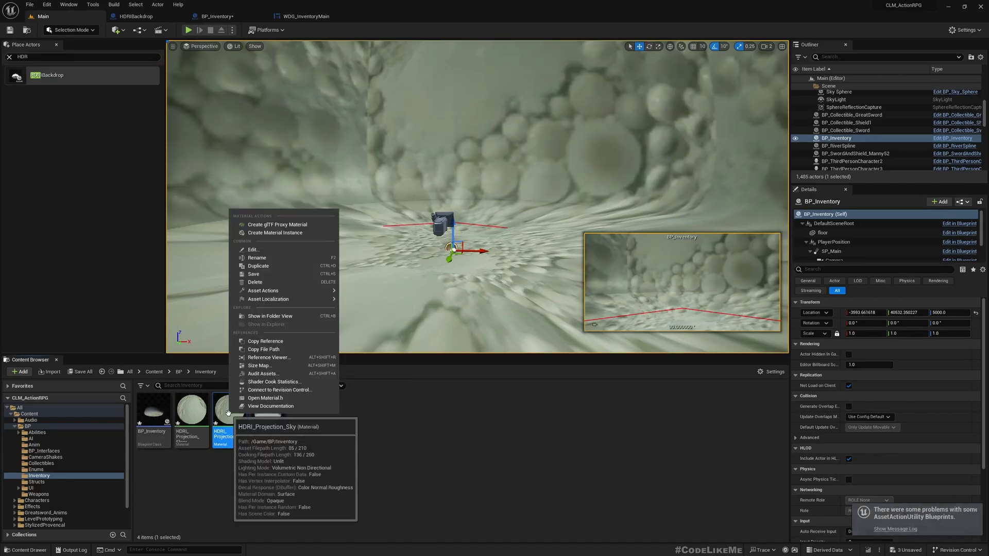
{"action": "left_click", "coordinate": [275, 233]}
{"action": "left_click", "coordinate": [189, 412]}
{"action": "right_click", "coordinate": [187, 412]}
{"action": "left_click", "coordinate": [238, 226]}
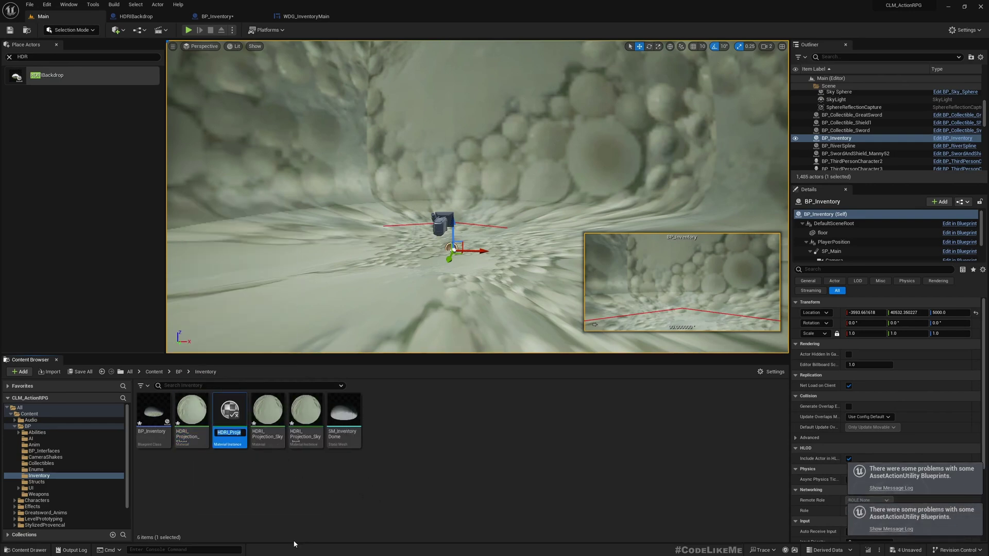
{"action": "key", "text": "Return"}
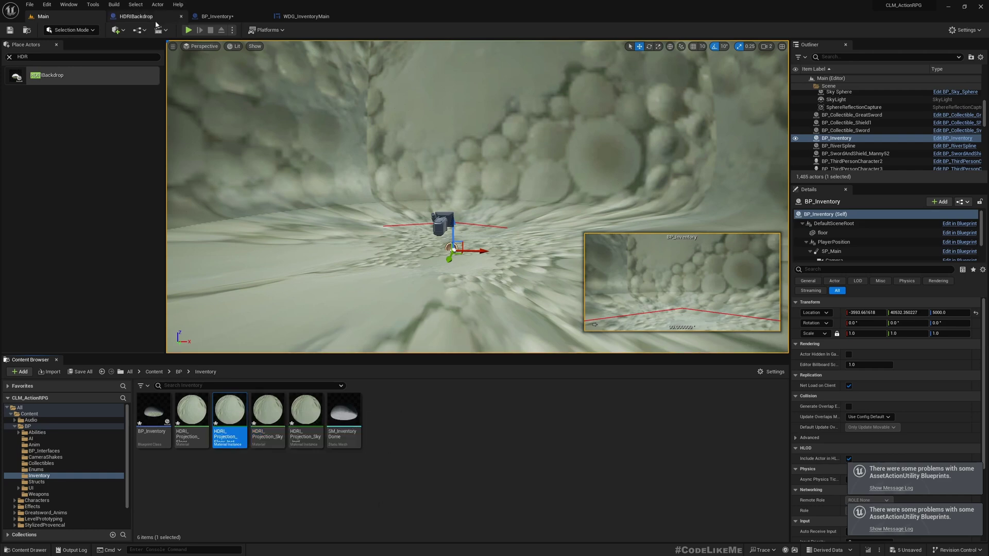
Assign HDRI_Projection_Floor_Inst to Element 0 and HDRI_Projection_Sky_Inst to Element 1 of BP_Inventory's SM_InventoryDome.
{"action": "left_click", "coordinate": [217, 16]}
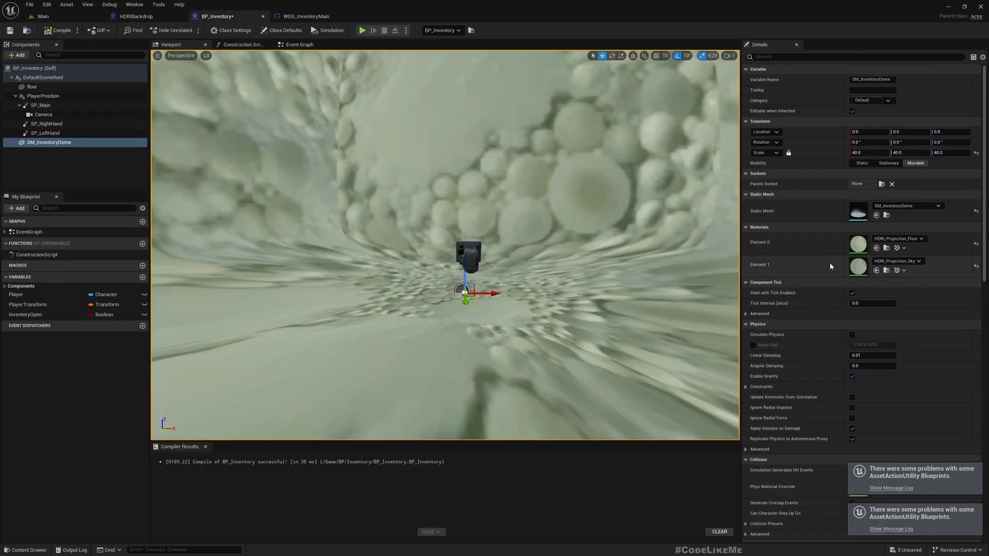
{"action": "left_click", "coordinate": [876, 248]}
{"action": "left_click", "coordinate": [44, 16]}
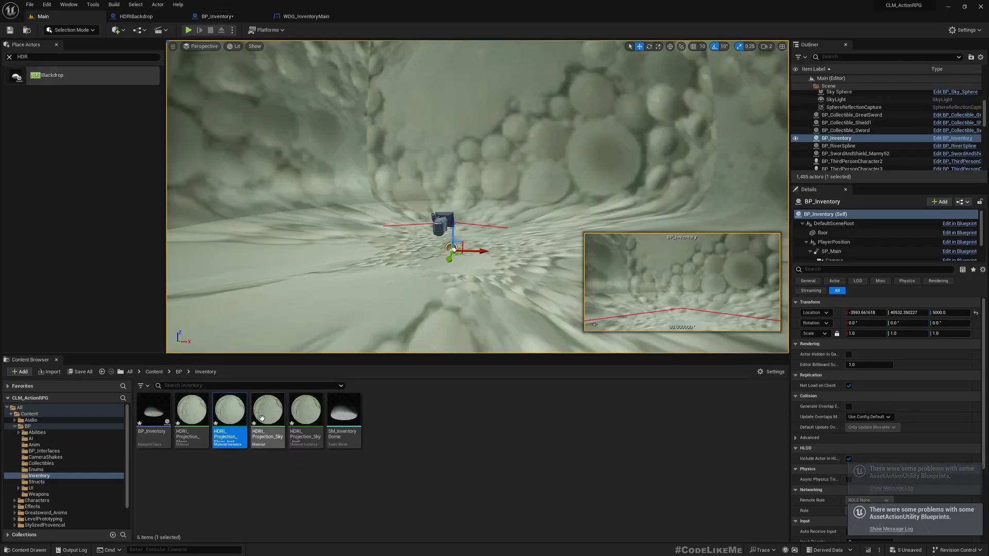
{"action": "left_click", "coordinate": [305, 412]}
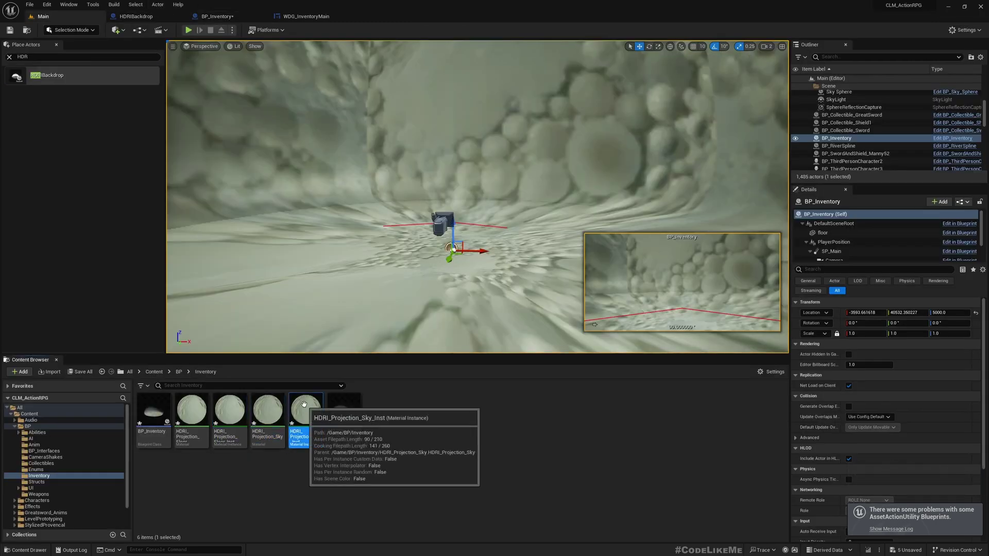
{"action": "left_click", "coordinate": [216, 16]}
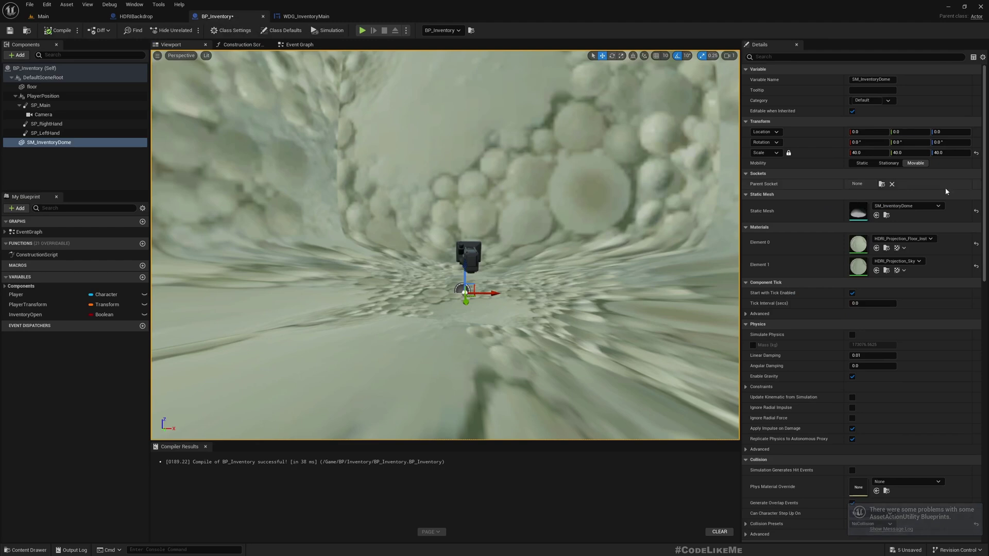
{"action": "left_click", "coordinate": [876, 271]}
Open HDRI_Projection_Sky_Inst, enable its HDRI_Map parameter and search the available textures for "hdri", leaving the texture choice open.
{"action": "left_click", "coordinate": [135, 16]}
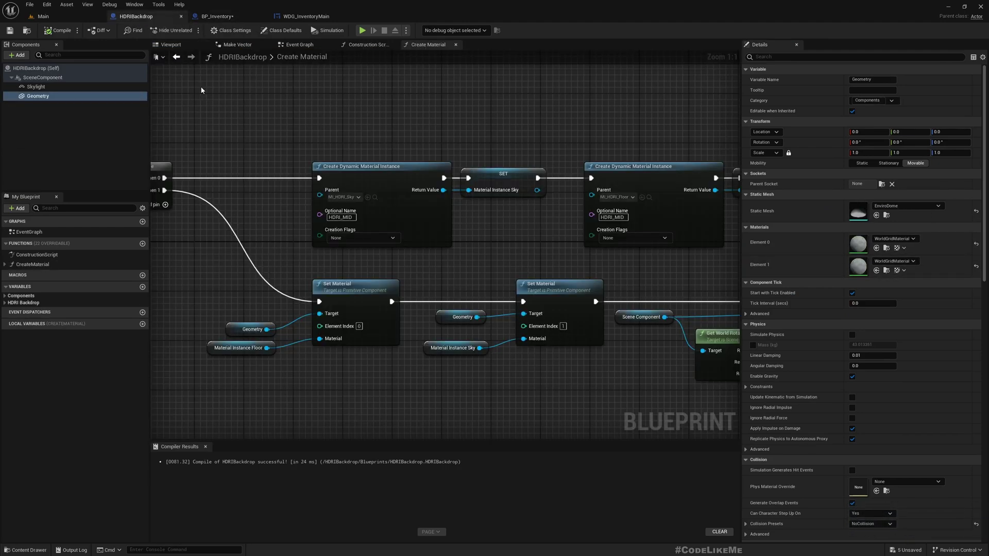
{"action": "left_click", "coordinate": [45, 17]}
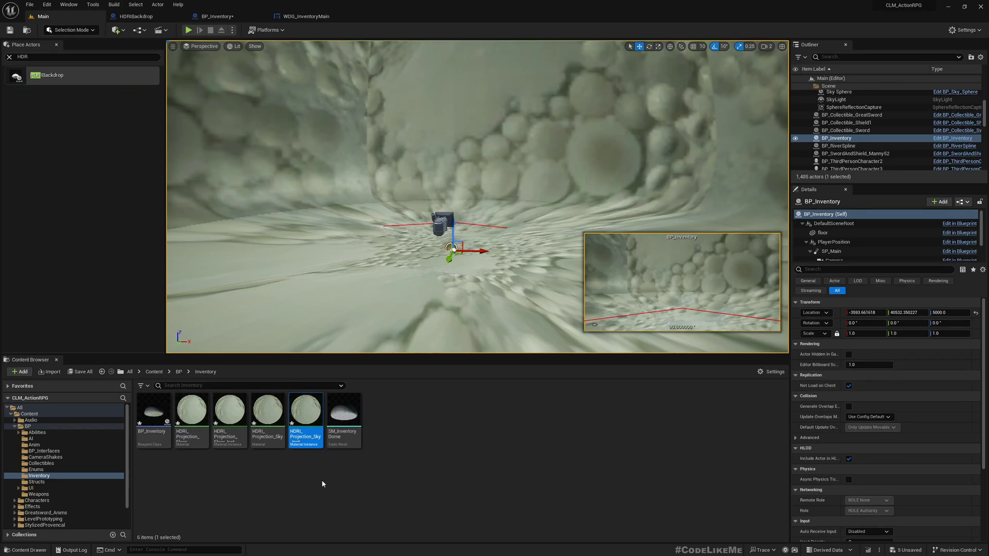
{"action": "double_click", "coordinate": [307, 415]}
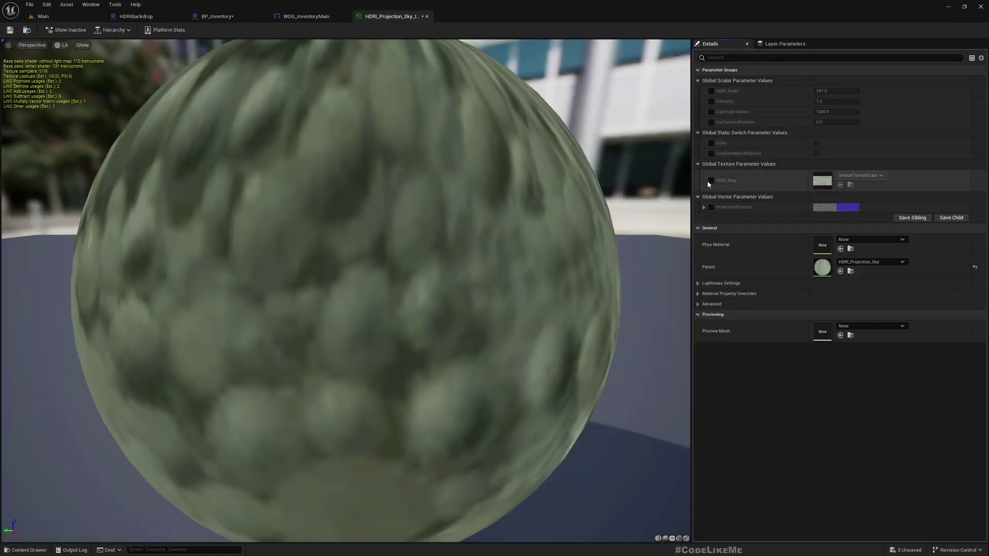
{"action": "left_click", "coordinate": [713, 179]}
{"action": "left_click", "coordinate": [859, 175]}
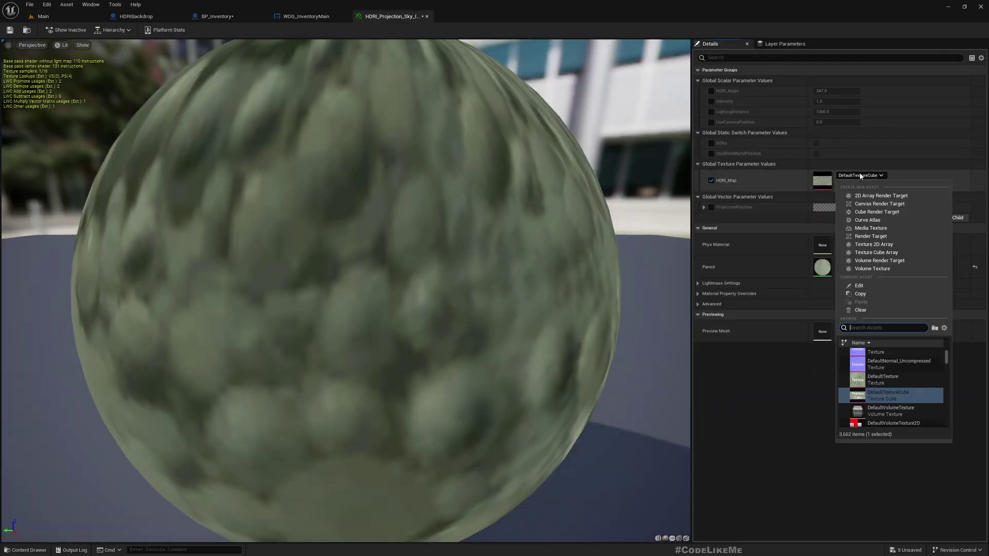
{"action": "type", "text": "hdri"}
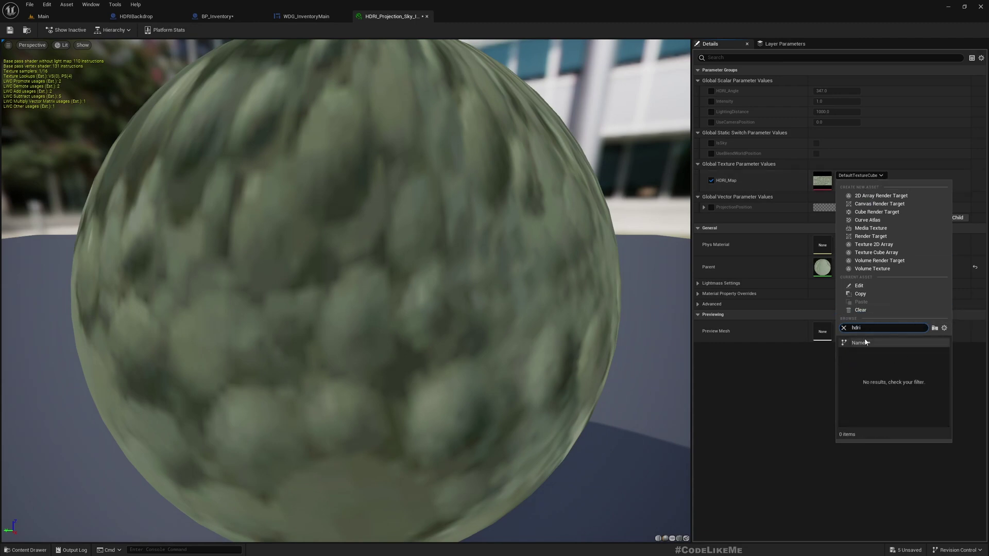
{"action": "left_click", "coordinate": [844, 328]}
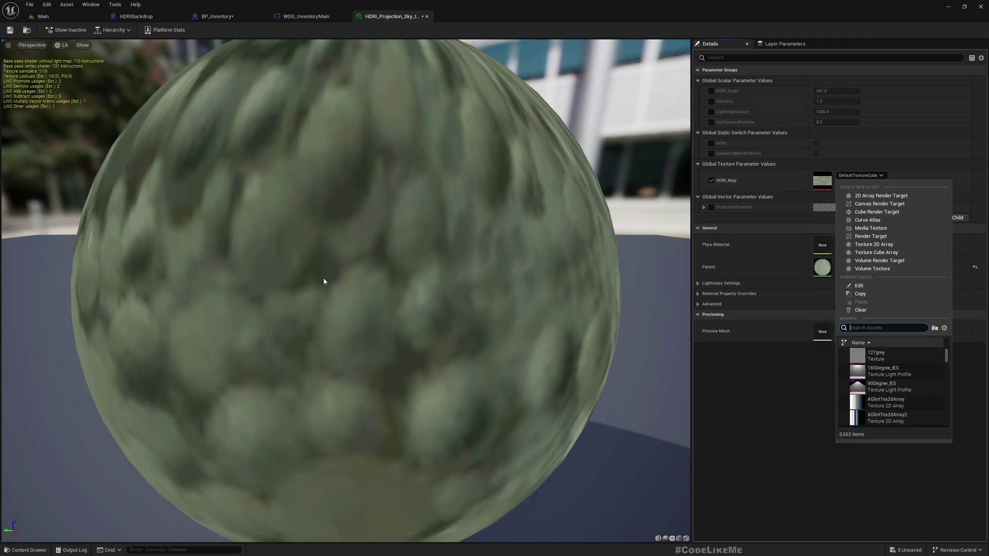
{"action": "key", "text": "Escape"}
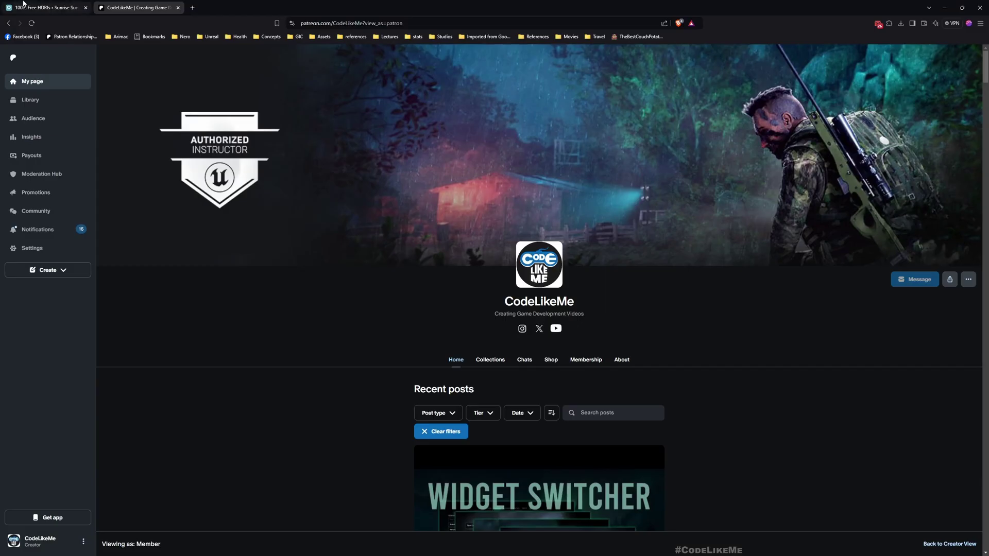
Import the kloppenheim_01_puresky_4k texture into BP/Inventory and create a folder named MatTex there.
{"action": "left_click", "coordinate": [23, 5]}
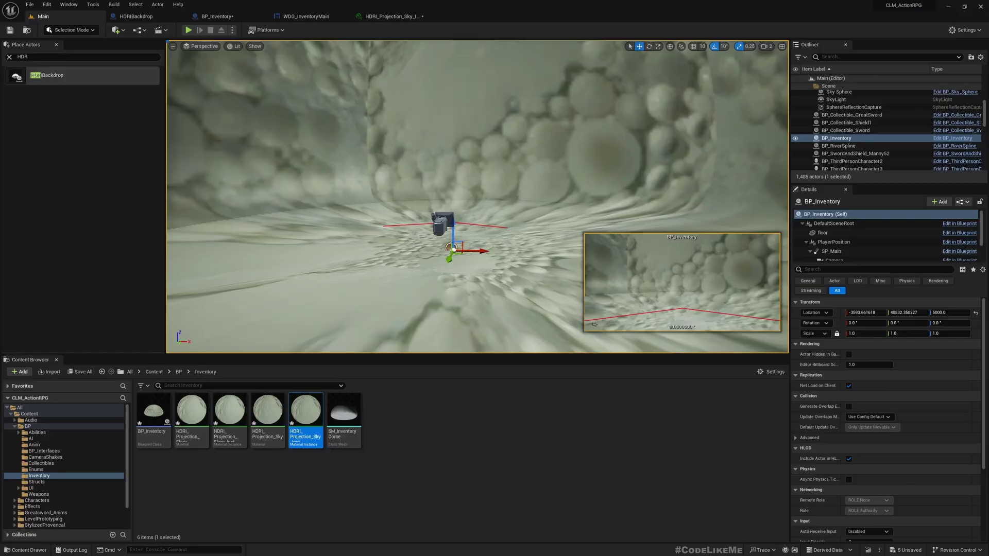
{"action": "left_click_drag", "start_coordinate": [425, 454], "coordinate": [427, 471]}
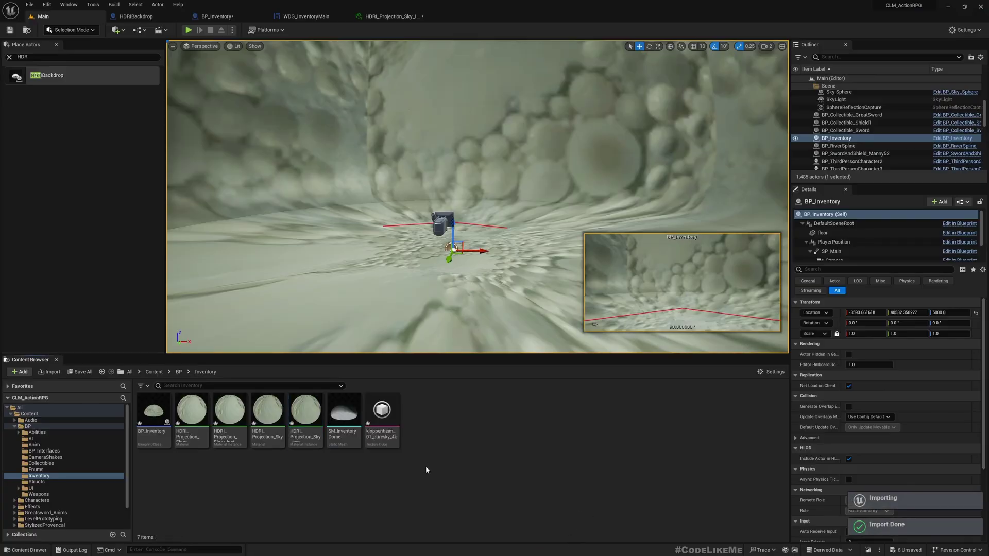
{"action": "right_click", "coordinate": [466, 446]}
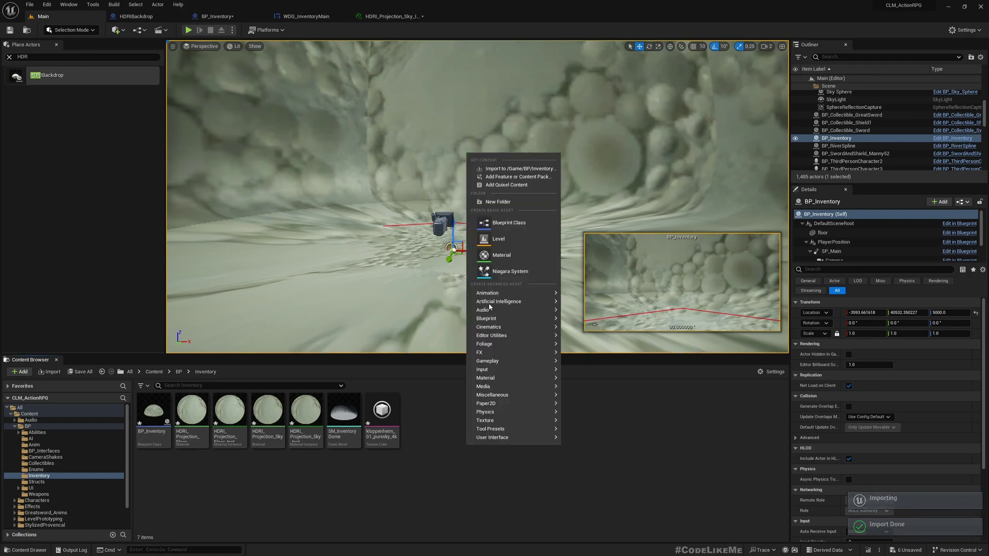
{"action": "left_click", "coordinate": [488, 202]}
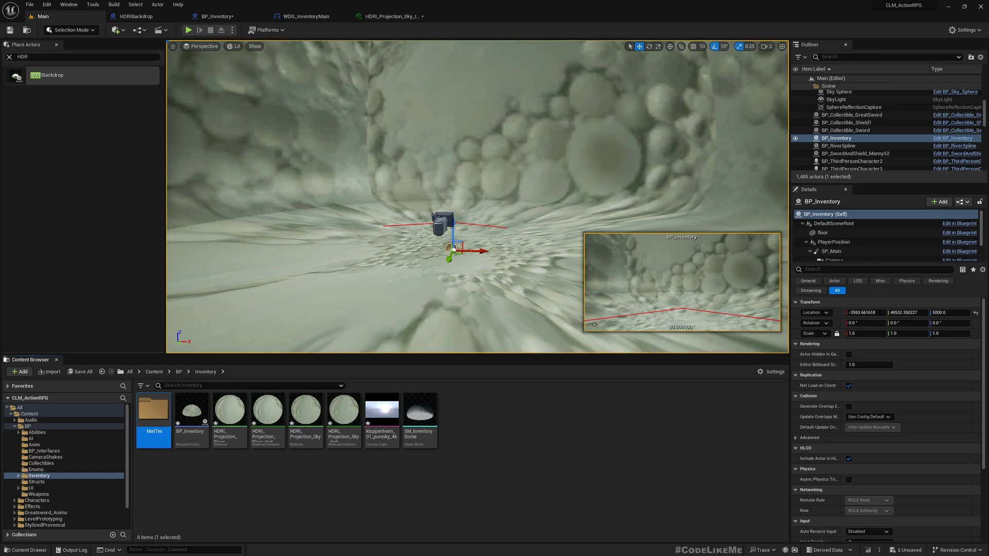
Rename the MatTex folder in BP/Inventory to Assets.
{"action": "left_click", "coordinate": [229, 417]}
{"action": "left_click", "coordinate": [417, 412], "text": "shift"}
{"action": "left_click", "coordinate": [142, 418]}
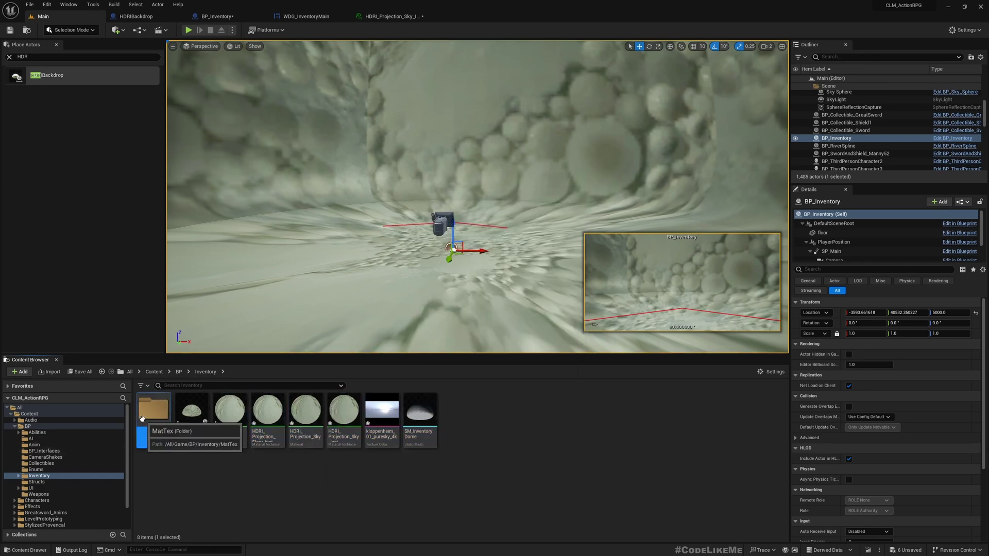
{"action": "left_click", "coordinate": [142, 418]}
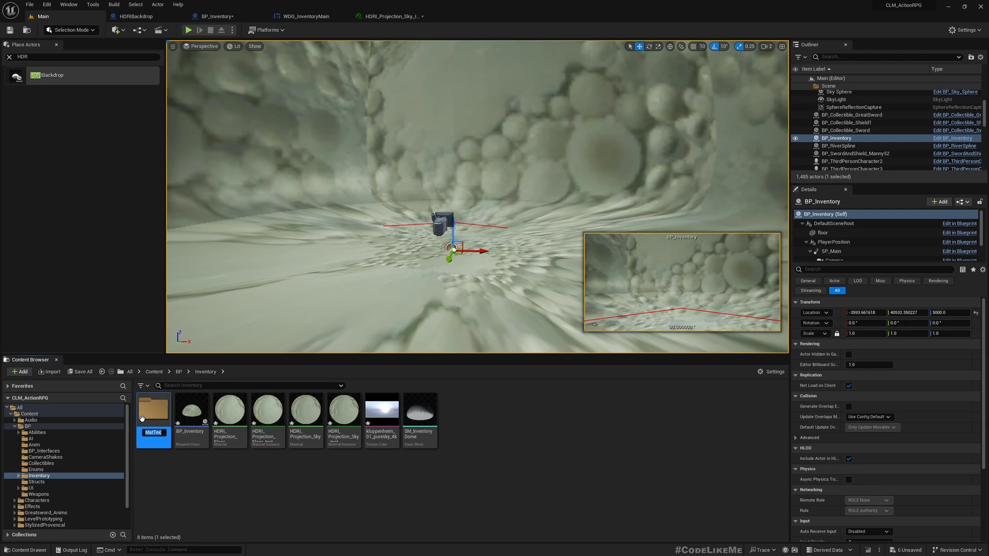
{"action": "key", "text": "Return"}
Move the projection materials, their instances, the kloppenheim_01_puresky_4k texture and SM_InventoryDome into the Assets folder.
{"action": "left_click", "coordinate": [230, 412]}
{"action": "left_click", "coordinate": [420, 412], "text": "shift"}
{"action": "left_click_drag", "start_coordinate": [231, 408], "coordinate": [146, 415]}
{"action": "left_click", "coordinate": [165, 427]}
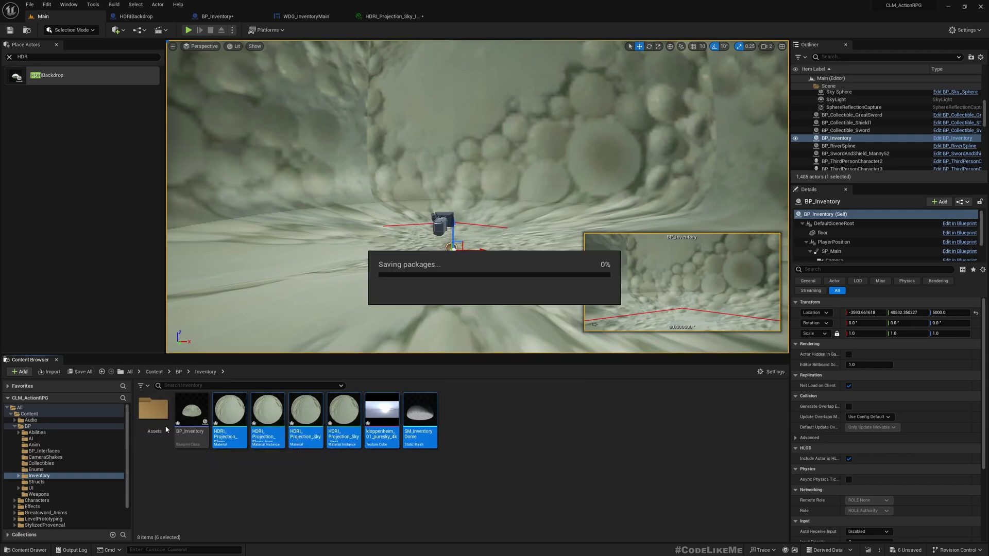
Assign the kloppenheim_01_puresky_4k texture from the Assets folder to HDRI_Map in HDRI_Projection_Sky_Inst and save the instance.
{"action": "double_click", "coordinate": [153, 410]}
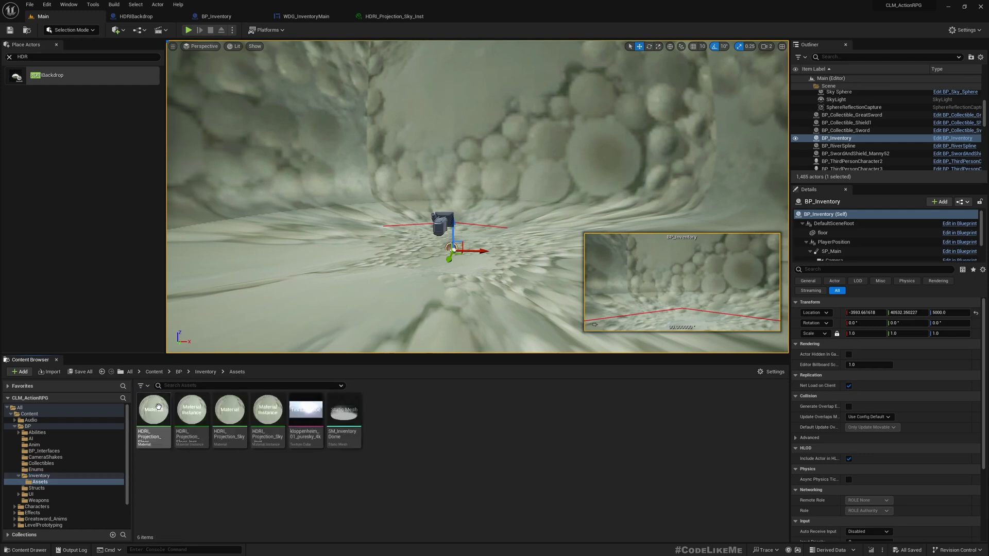
{"action": "left_click", "coordinate": [301, 410]}
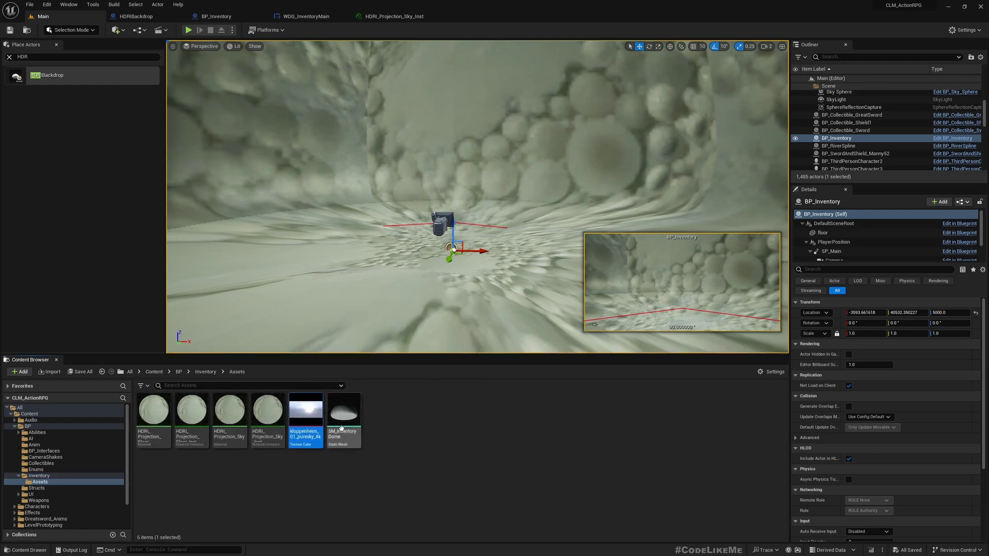
{"action": "left_click", "coordinate": [397, 16]}
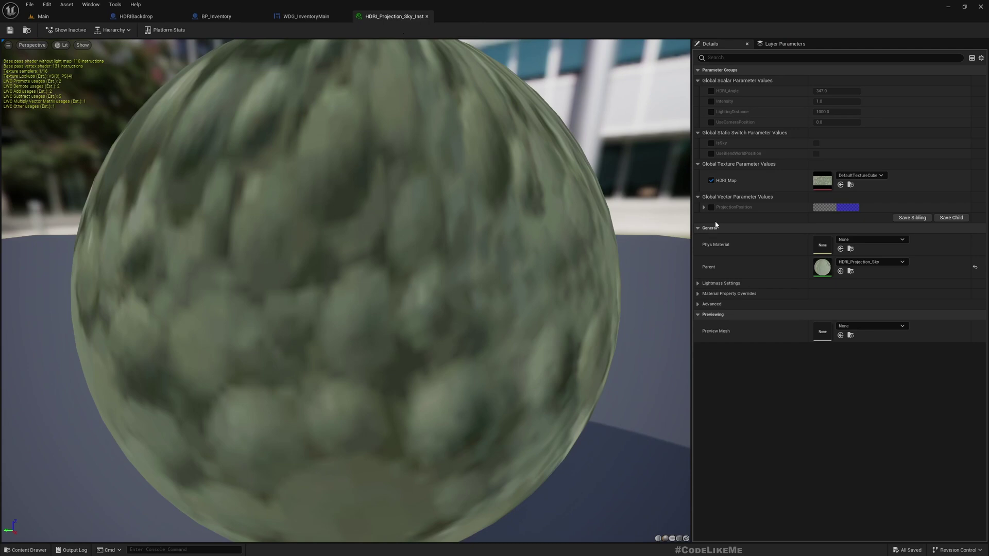
{"action": "left_click", "coordinate": [841, 185]}
{"action": "left_click_drag", "start_coordinate": [228, 175], "coordinate": [371, 178]}
{"action": "scroll", "coordinate": [228, 176], "scroll_direction": "up", "scroll_amount": 5}
{"action": "left_click_drag", "start_coordinate": [228, 175], "coordinate": [309, 180]}
{"action": "right_click_drag", "start_coordinate": [233, 192], "coordinate": [233, 253]}
{"action": "left_click", "coordinate": [9, 32]}
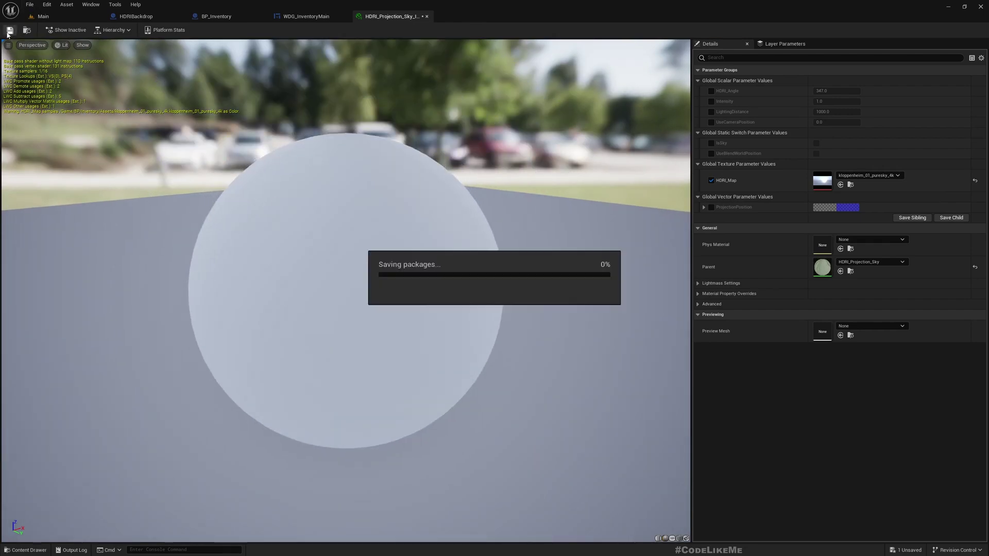
Check the new sky in the Main level, open HDRI_Projection_Floor_Inst and enable its HDRI_Map and Intensity parameters.
{"action": "left_click", "coordinate": [43, 17]}
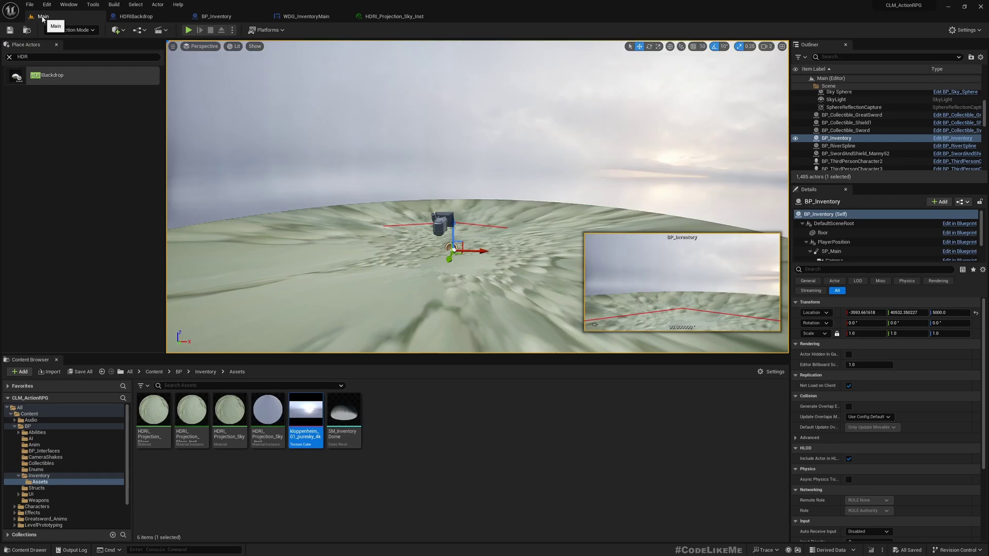
{"action": "mouse_move", "coordinate": [478, 196]}
{"action": "right_mouse_down"}
{"action": "mouse_move", "coordinate": [391, 196]}
{"action": "mouse_move", "coordinate": [478, 203]}
{"action": "right_mouse_up"}
{"action": "right_click_drag", "start_coordinate": [351, 196], "coordinate": [365, 204]}
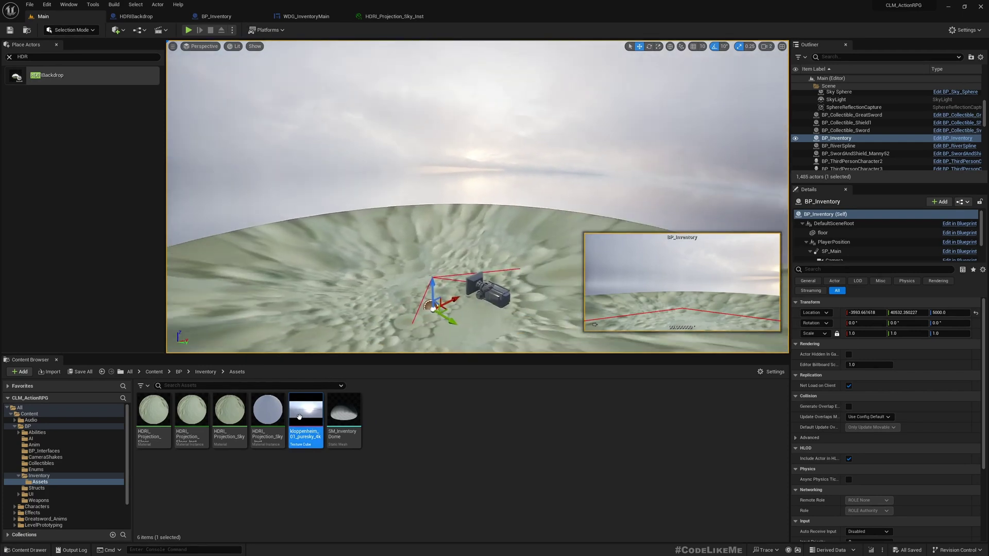
{"action": "left_click_drag", "start_coordinate": [299, 416], "coordinate": [378, 407]}
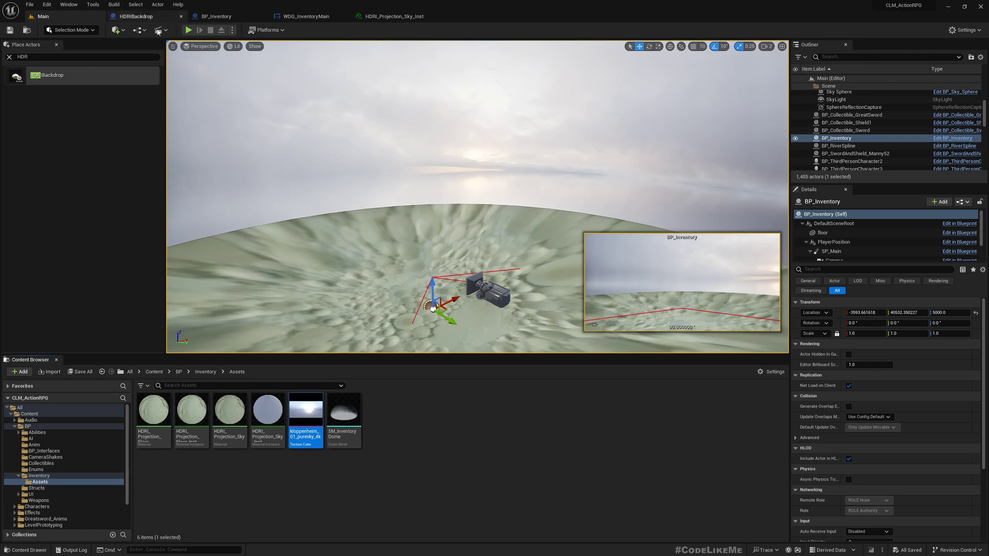
{"action": "double_click", "coordinate": [200, 432]}
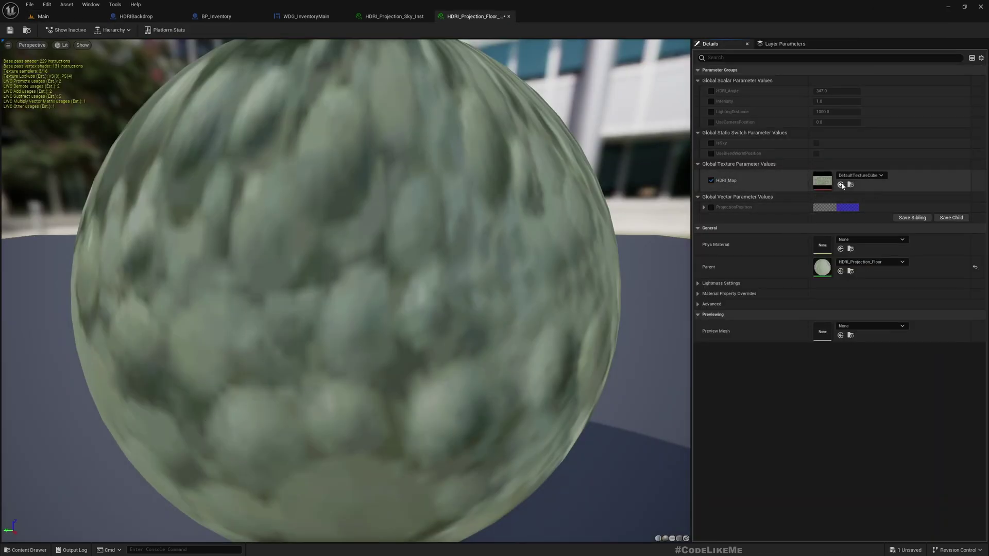
{"action": "left_click", "coordinate": [837, 99]}
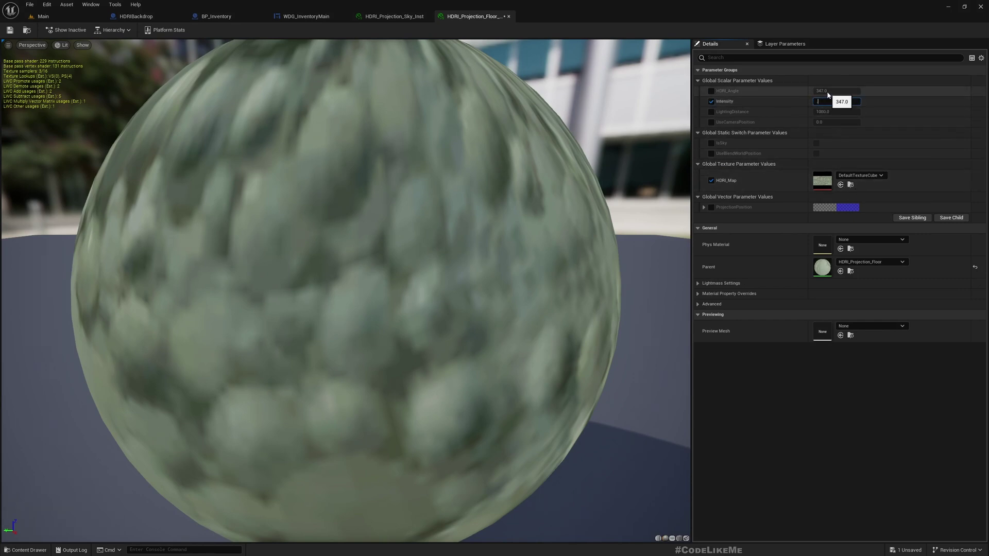
{"action": "left_click", "coordinate": [44, 16]}
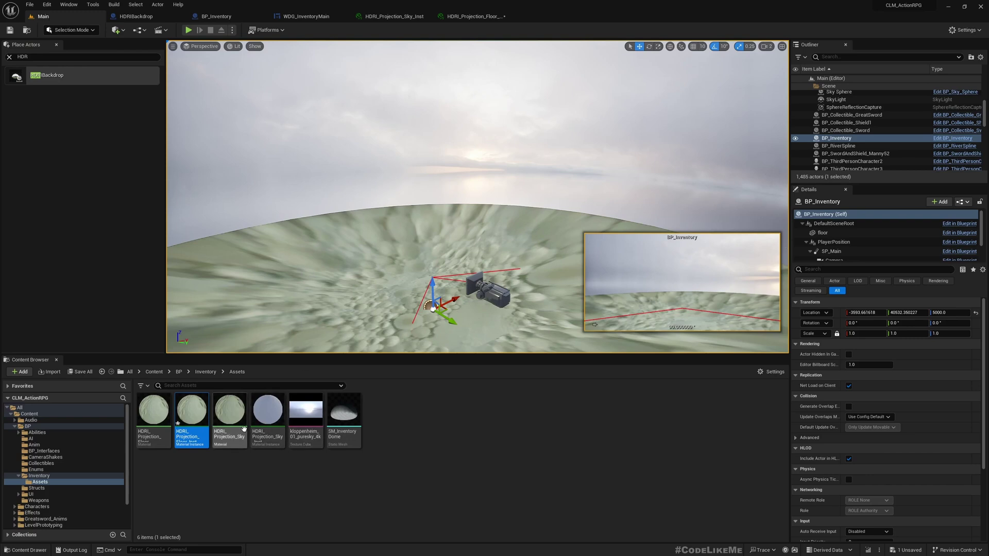
Enable the Intensity parameter of HDRI_Projection_Sky_Inst, set it to 0.1 and check the darker sky in the Main level.
{"action": "left_click", "coordinate": [306, 412]}
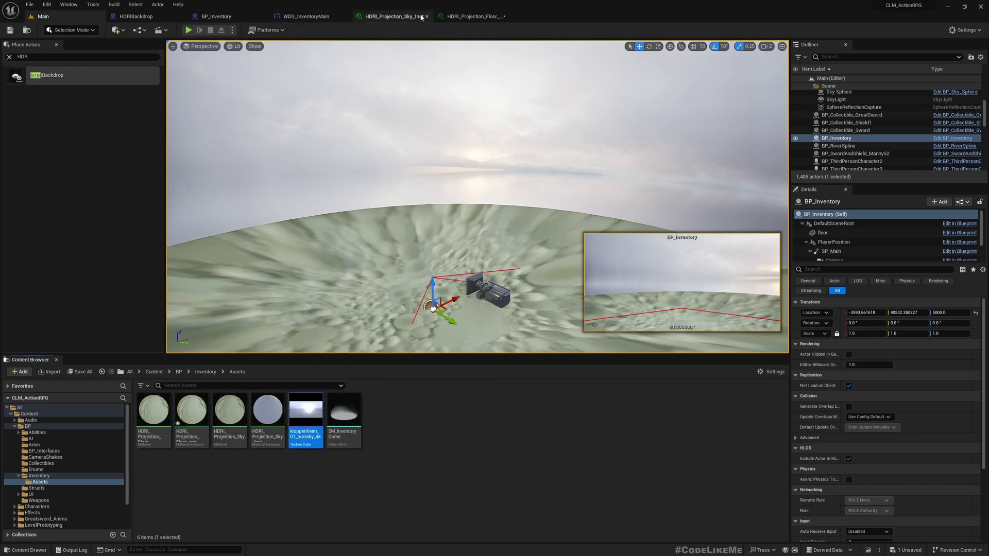
{"action": "left_click", "coordinate": [392, 17]}
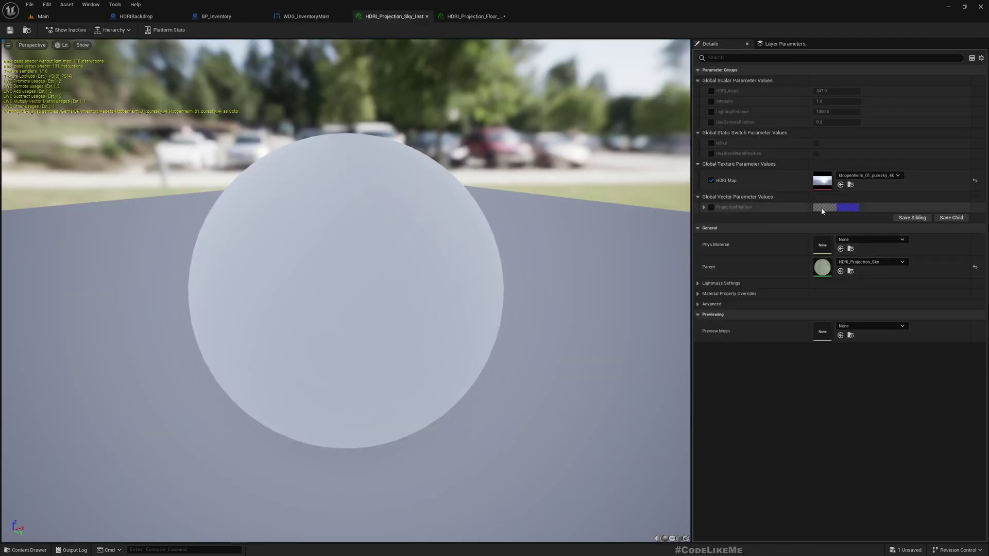
{"action": "left_click", "coordinate": [712, 101]}
{"action": "key", "text": "Return"}
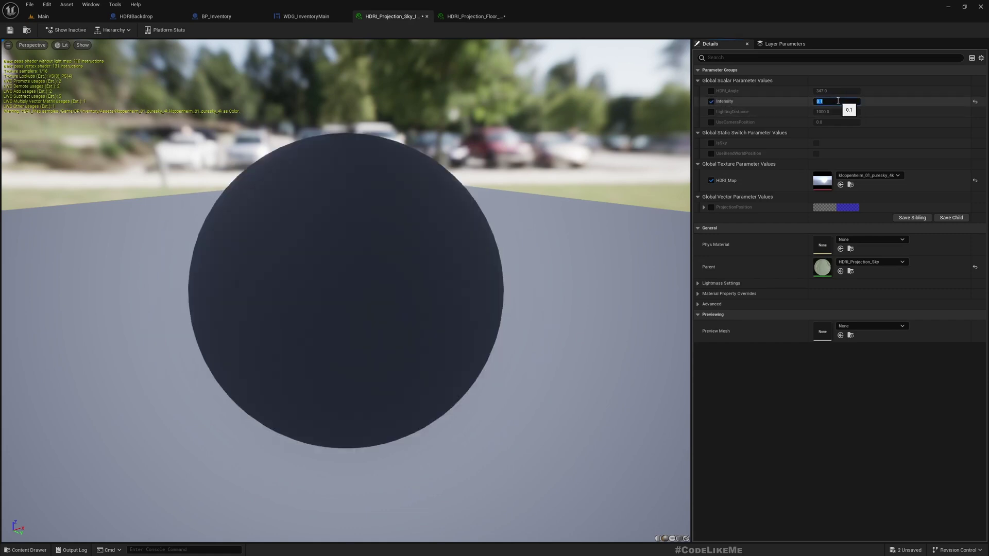
{"action": "left_click_drag", "start_coordinate": [346, 375], "coordinate": [302, 365]}
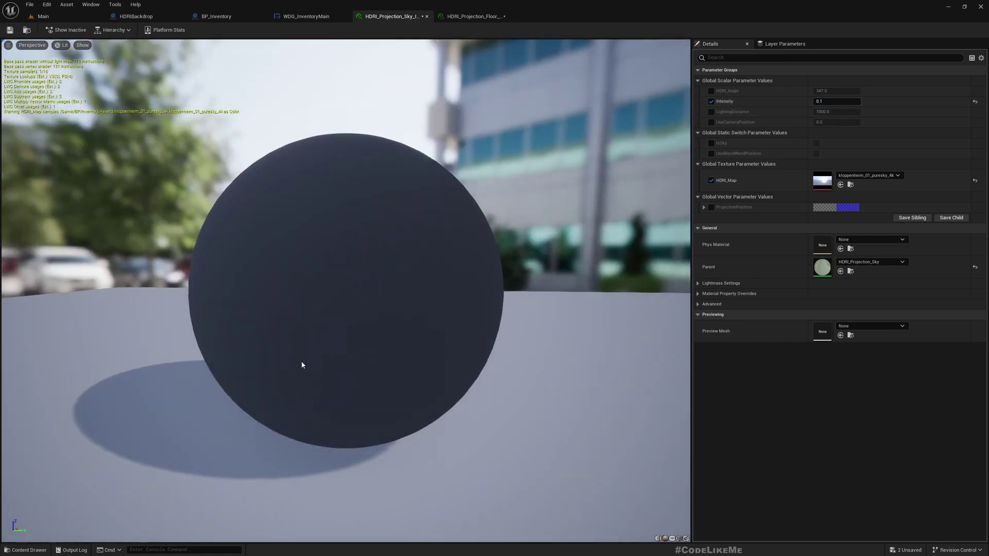
{"action": "left_click", "coordinate": [45, 16]}
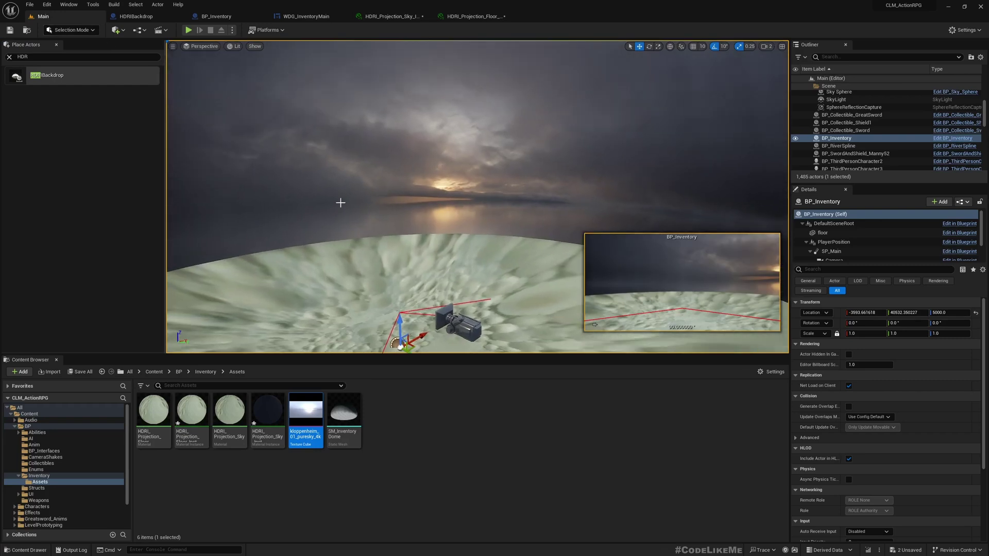
Set HDRI_Projection_Floor_Inst's HDRI_Map to kloppenheim_01_puresky_4k and its Intensity to 0.1, and save the instance.
{"action": "left_click", "coordinate": [472, 16]}
{"action": "left_click", "coordinate": [841, 184]}
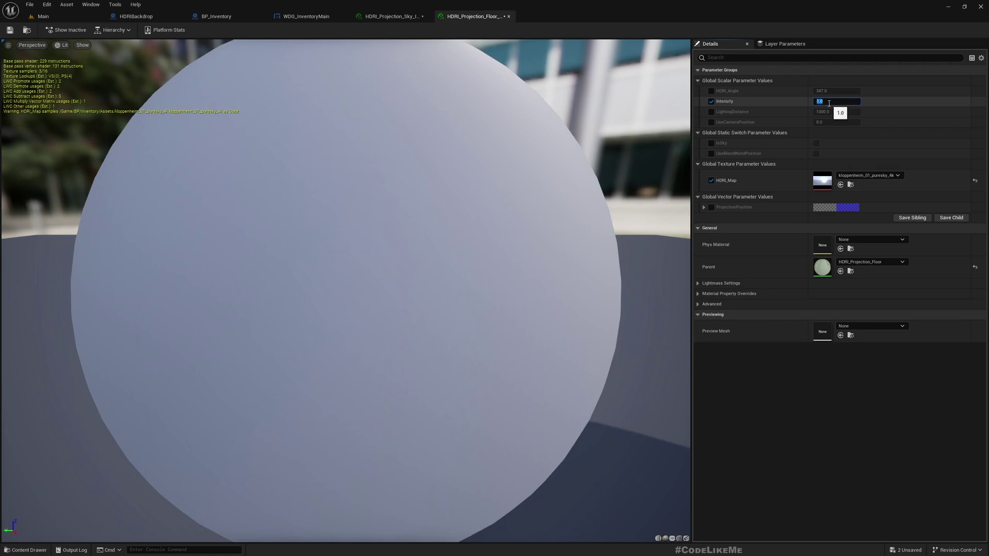
{"action": "type", "text": "0.1"}
{"action": "key", "text": "Return"}
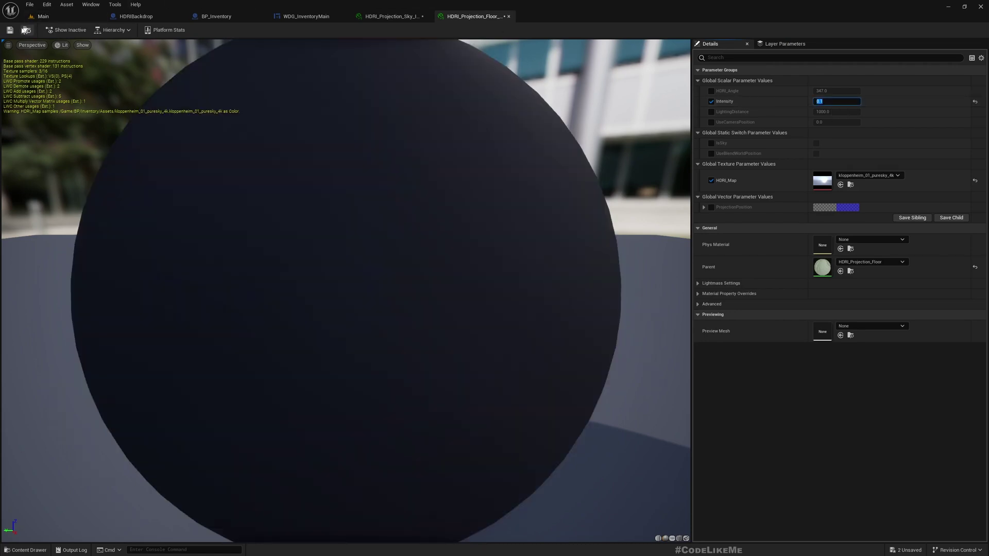
{"action": "left_click", "coordinate": [10, 30]}
{"action": "left_click", "coordinate": [45, 21]}
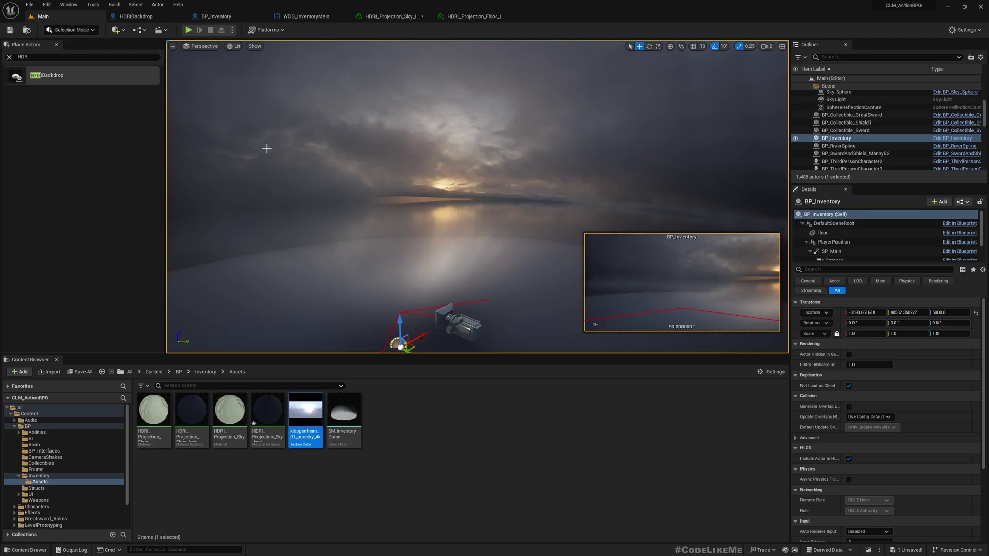
Examine the dome backdrop in the level, play the game full-screen and check the inventory screen against it.
{"action": "right_click_drag", "start_coordinate": [314, 181], "coordinate": [288, 222]}
{"action": "right_click_drag", "start_coordinate": [278, 139], "coordinate": [229, 138]}
{"action": "right_click_drag", "start_coordinate": [402, 159], "coordinate": [402, 159]}
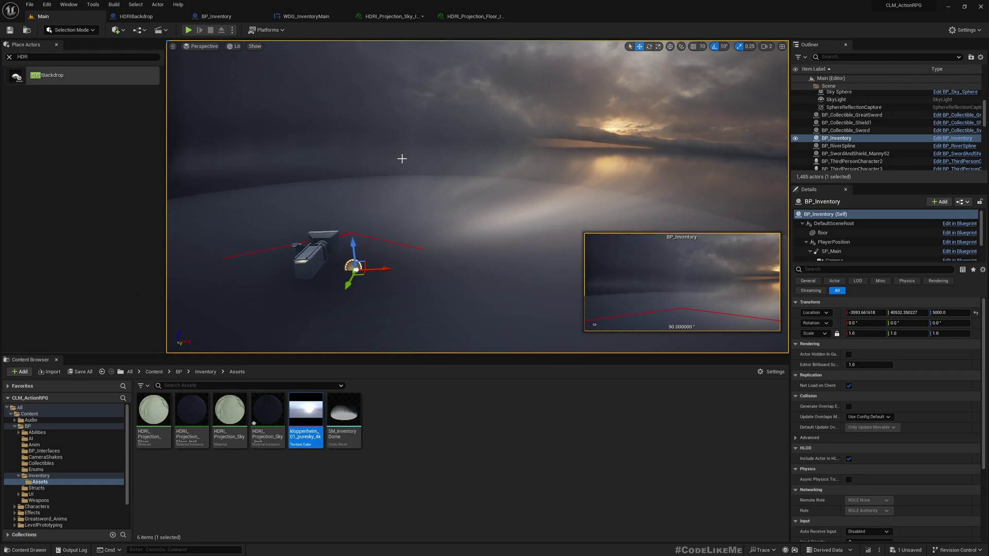
{"action": "key", "text": "Escape"}
{"action": "key", "text": "F11"}
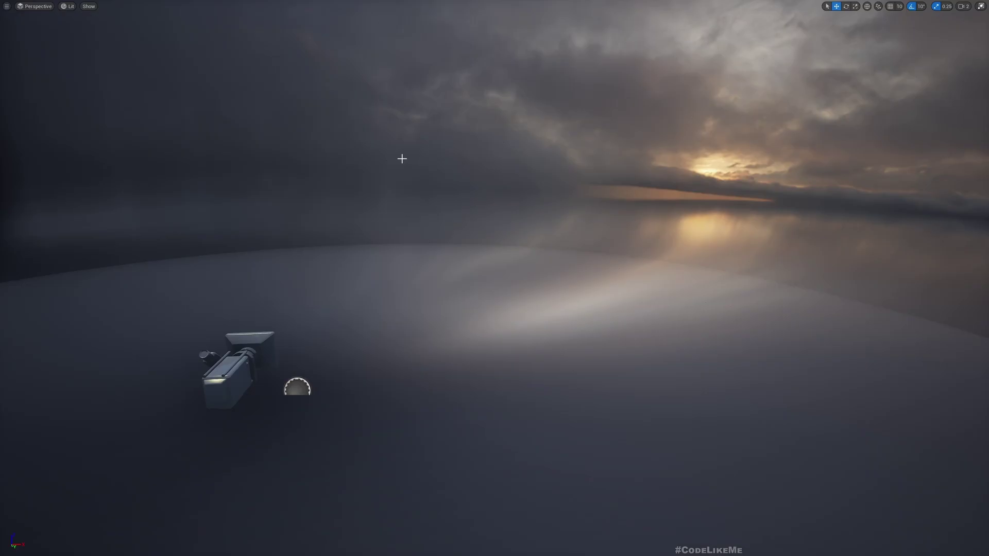
{"action": "key", "text": "alt+p"}
{"action": "key", "text": "i"}
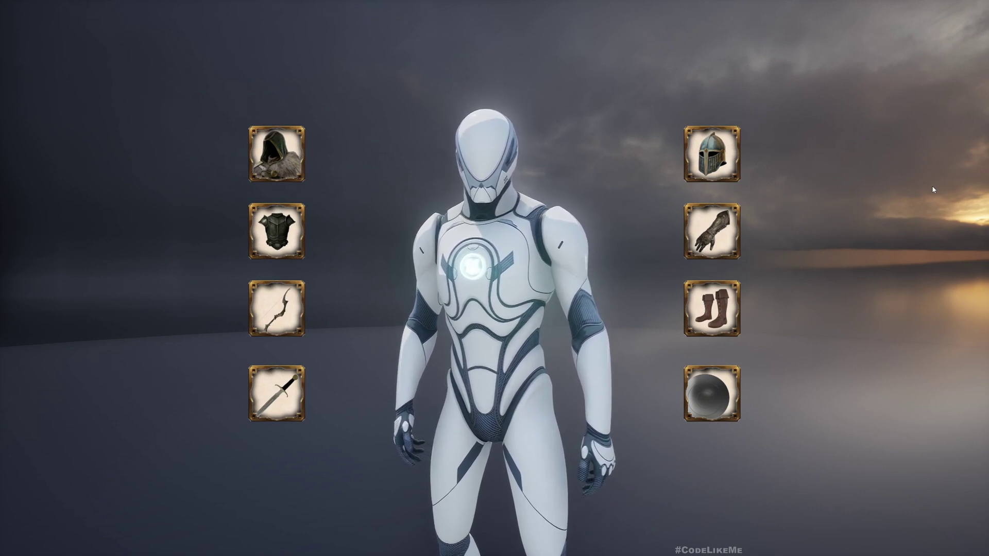
{"action": "key", "text": "Escape"}
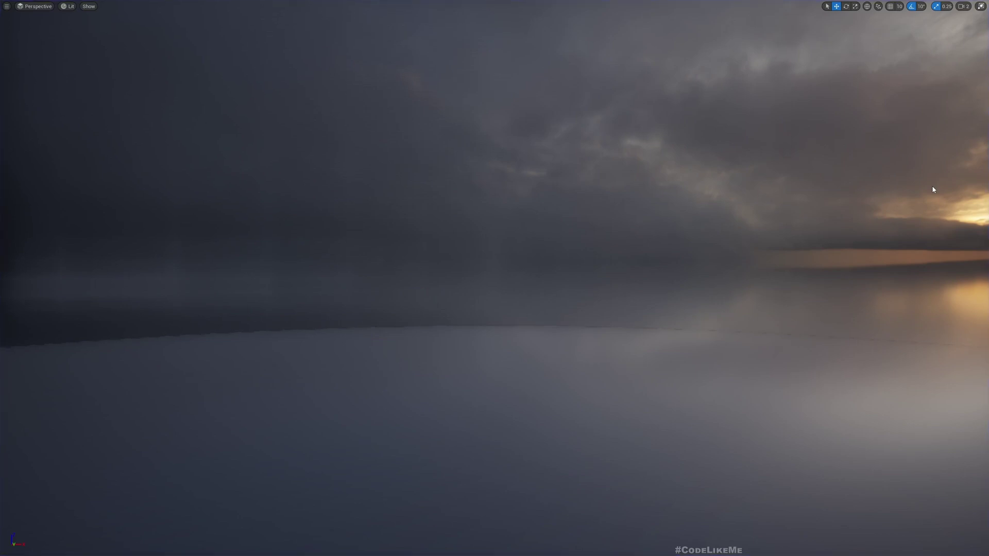
Test the Main Hand and Secondary Hand slots in the running inventory, equip the shield and end the play session.
{"action": "right_click_drag", "start_coordinate": [909, 192], "coordinate": [929, 198]}
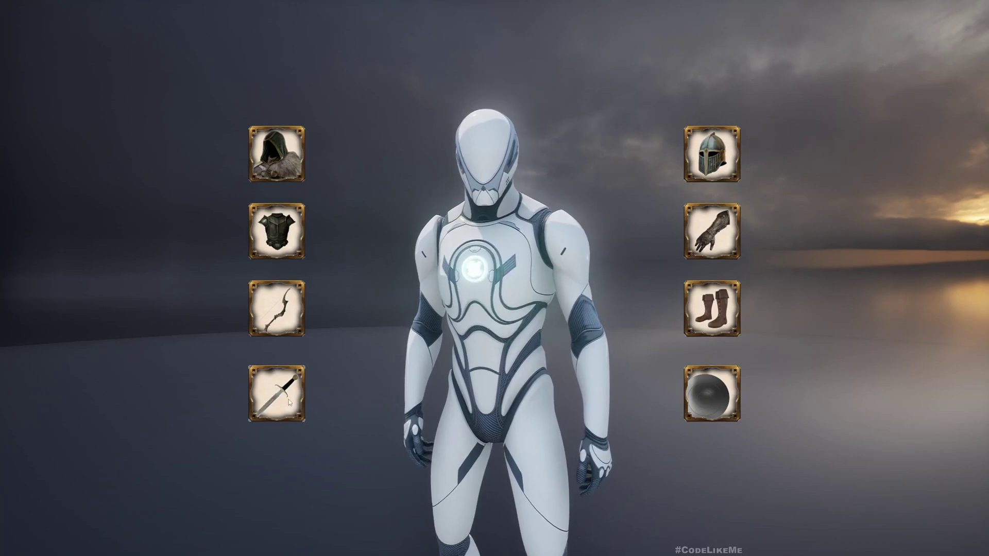
{"action": "left_click", "coordinate": [287, 400]}
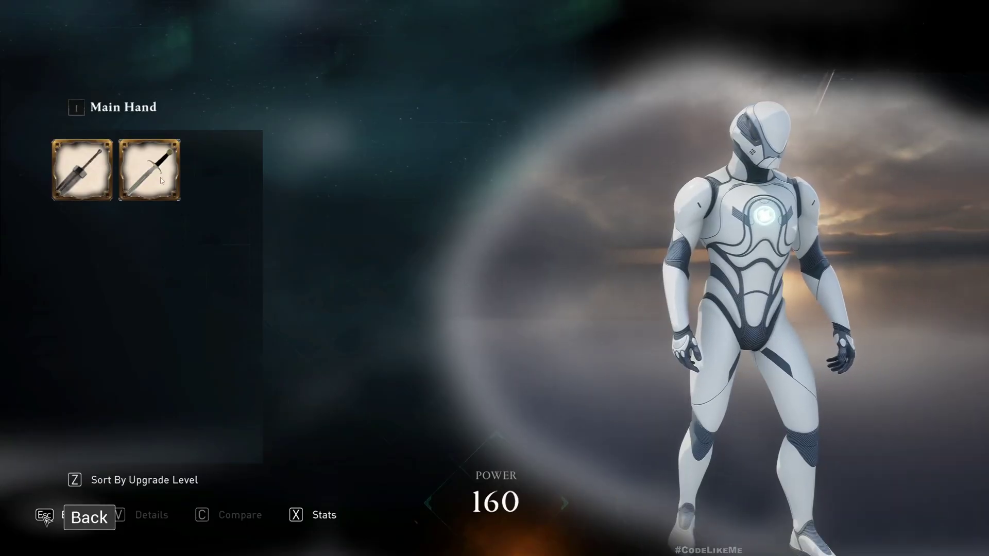
{"action": "left_click", "coordinate": [90, 524]}
{"action": "left_click", "coordinate": [721, 393]}
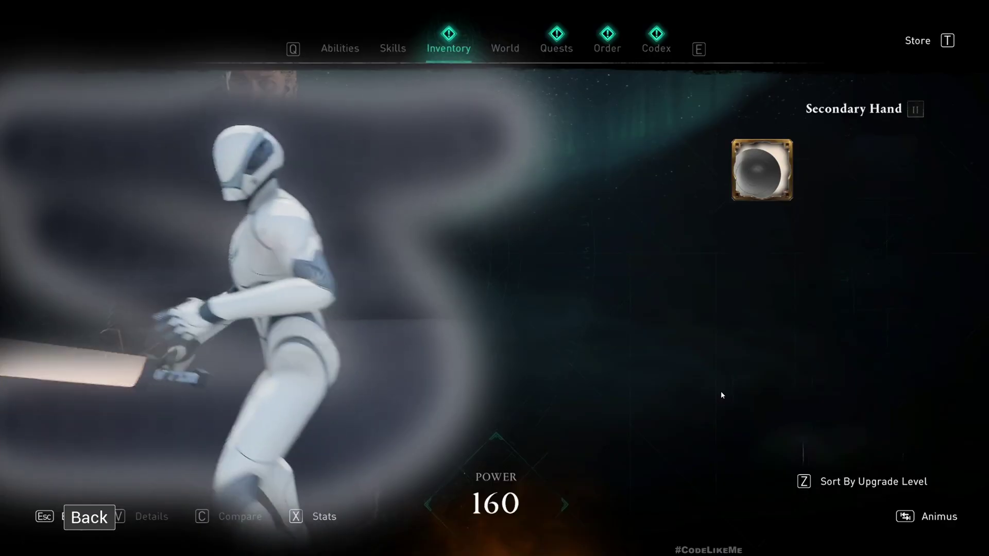
{"action": "left_click", "coordinate": [737, 166]}
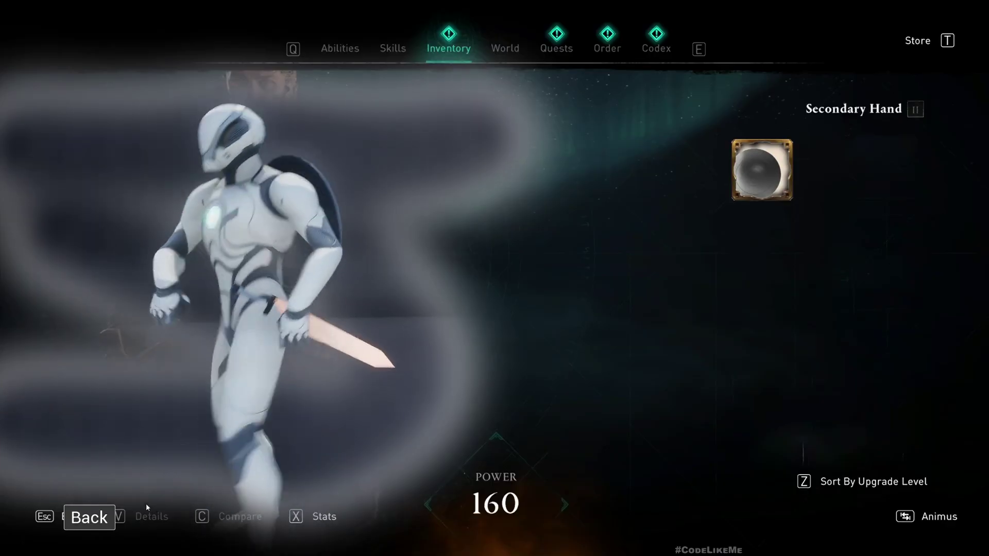
{"action": "left_click", "coordinate": [89, 554]}
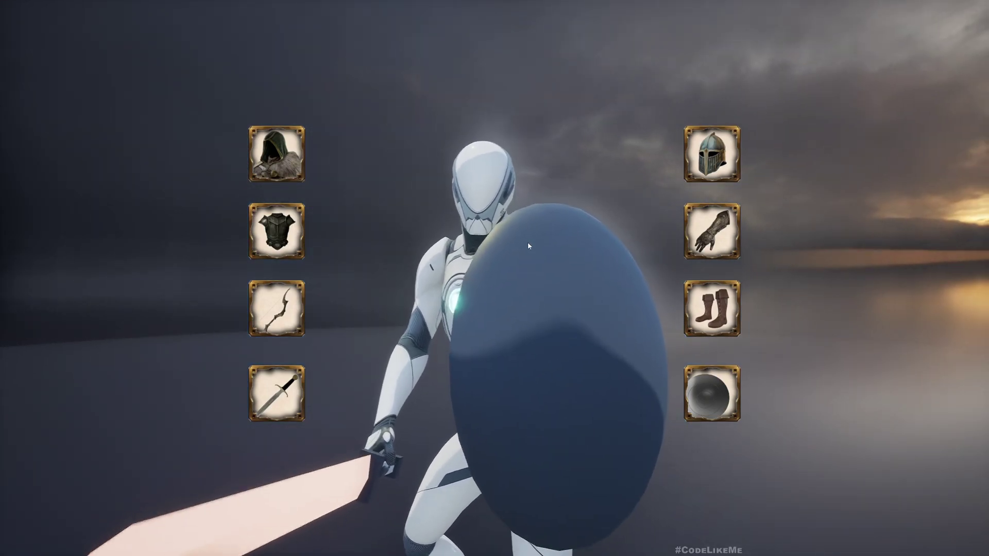
{"action": "key", "text": "Escape"}
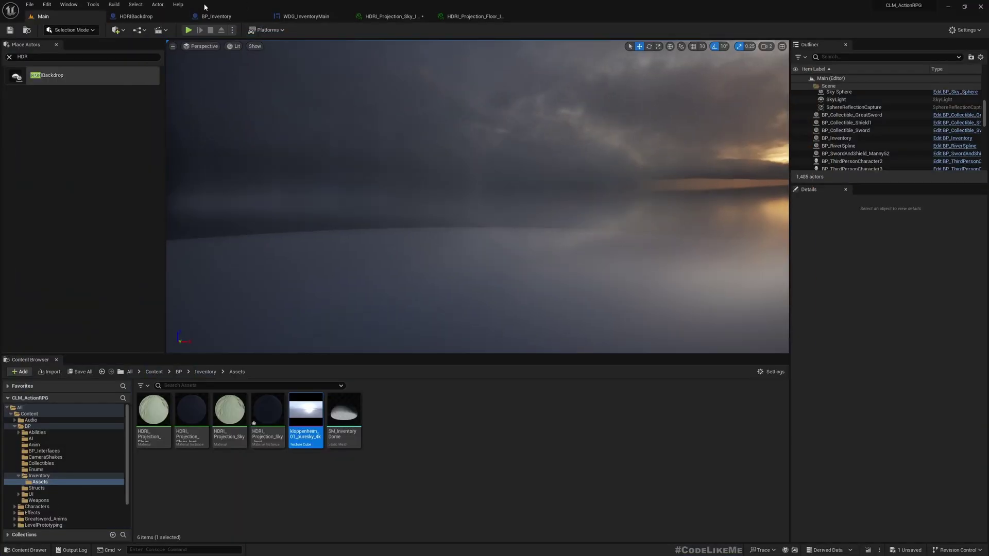
Set the Target Arm Length of the SP_Main spring arm in BP_Inventory to 500.
{"action": "left_click", "coordinate": [221, 16]}
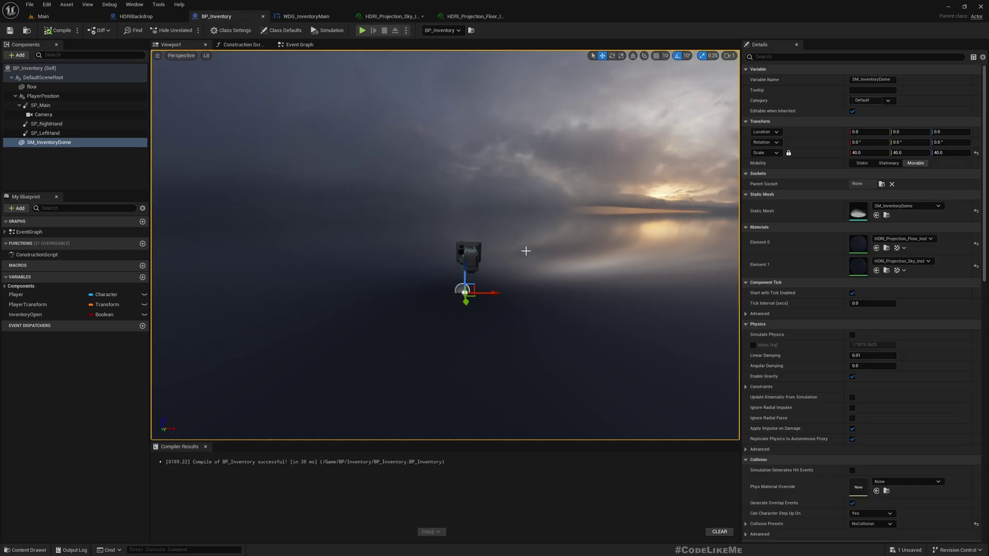
{"action": "right_click_drag", "start_coordinate": [559, 253], "coordinate": [381, 247]}
{"action": "left_click", "coordinate": [45, 106]}
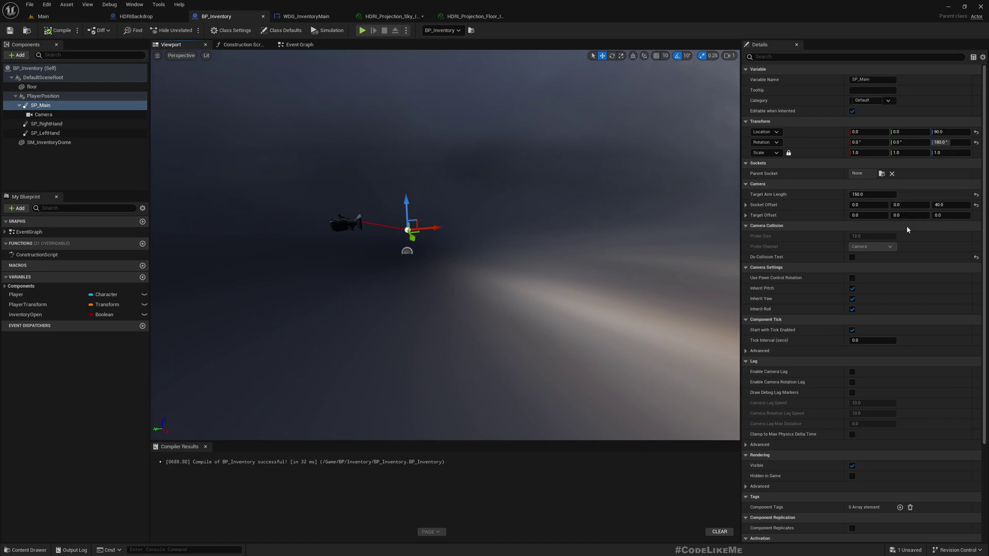
{"action": "left_click", "coordinate": [882, 195]}
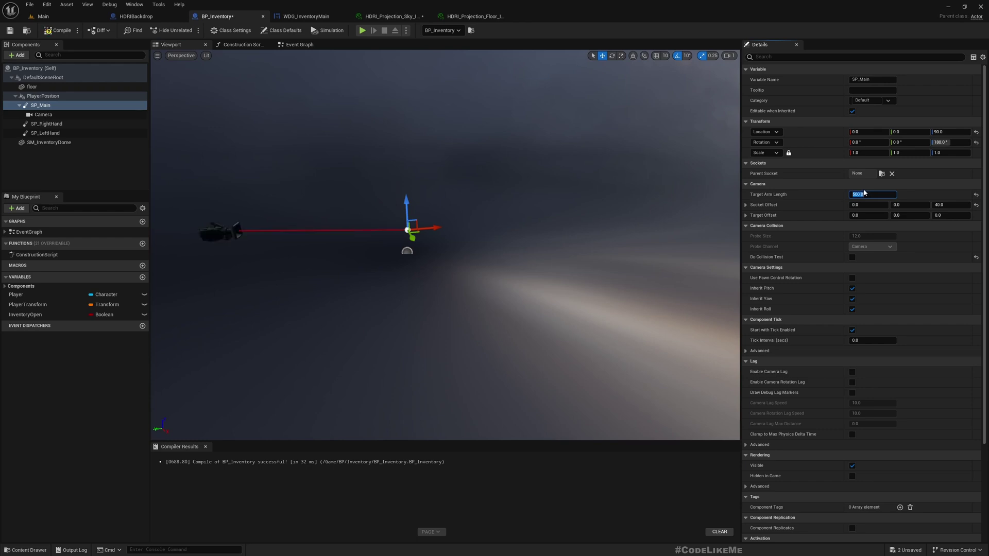
Set the Field Of View of BP_Inventory's Camera component to 30 degrees.
{"action": "left_click", "coordinate": [40, 115]}
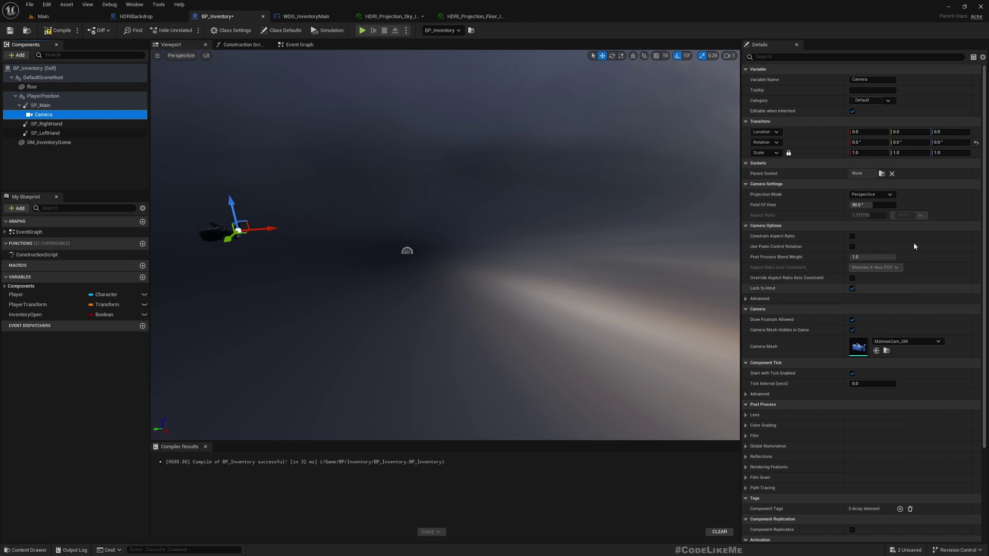
{"action": "type", "text": "30"}
{"action": "key", "text": "Return"}
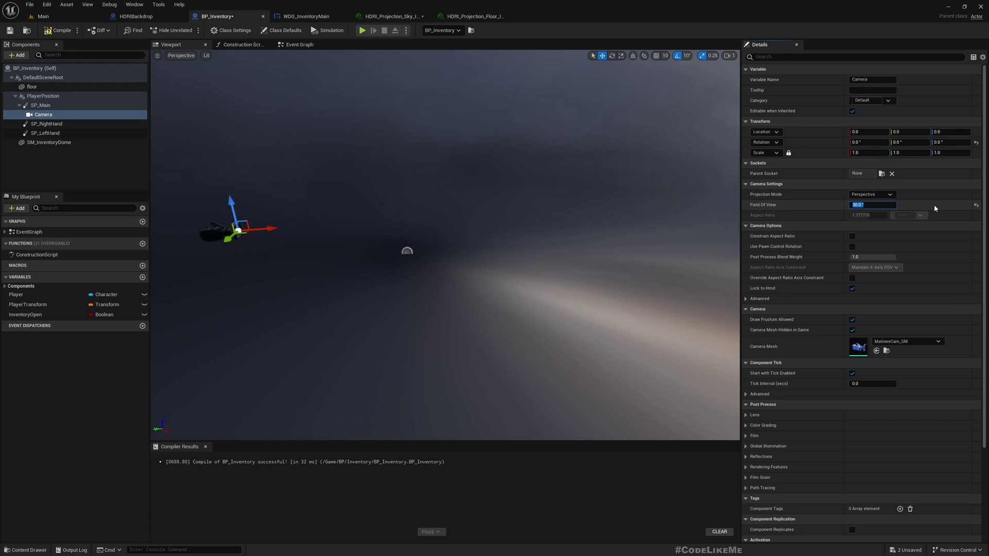
Play the Main level full-screen, check the inventory's Main Hand and Secondary Hand views with the sword and shield, and end the session.
{"action": "left_click", "coordinate": [42, 16]}
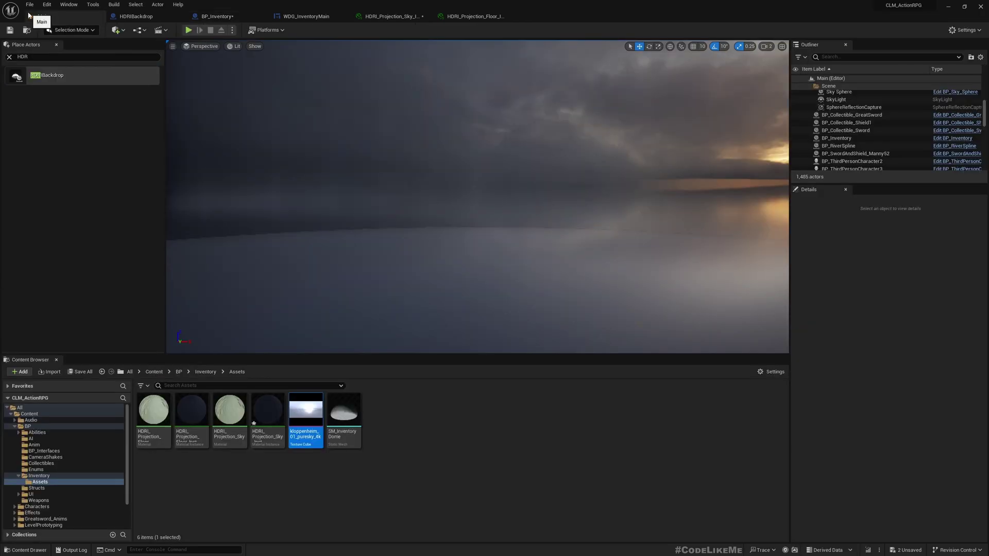
{"action": "key", "text": "F11"}
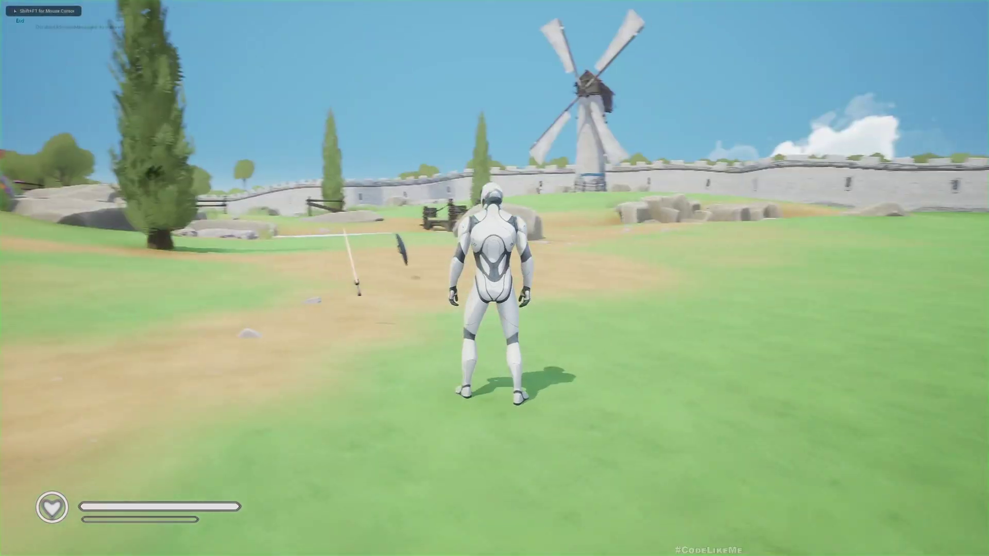
{"action": "key", "text": "i"}
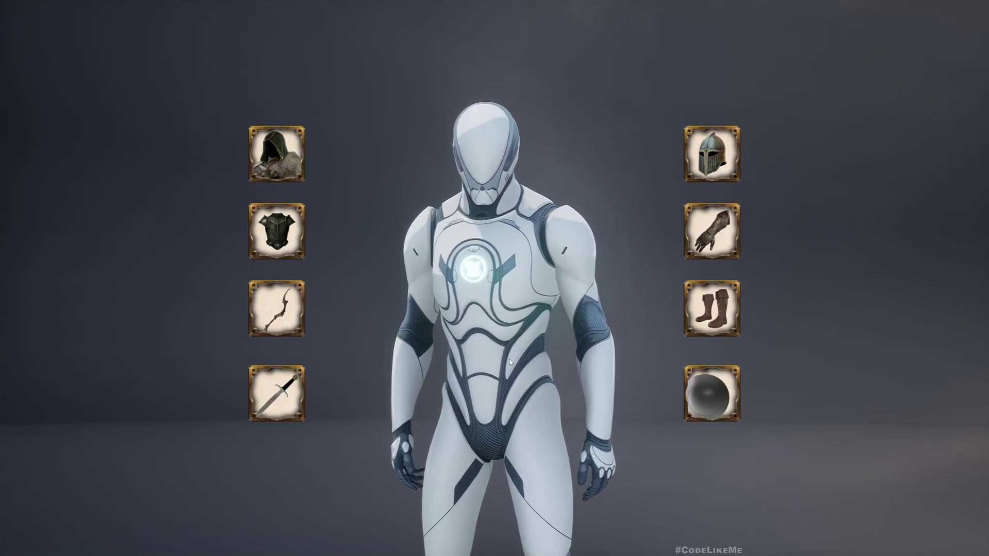
{"action": "left_click", "coordinate": [282, 395]}
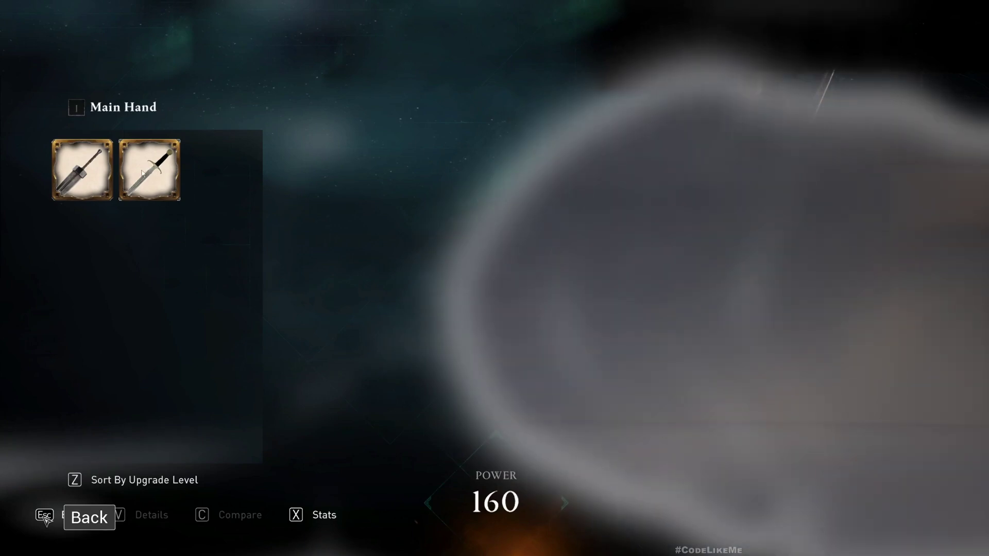
{"action": "left_click", "coordinate": [95, 520]}
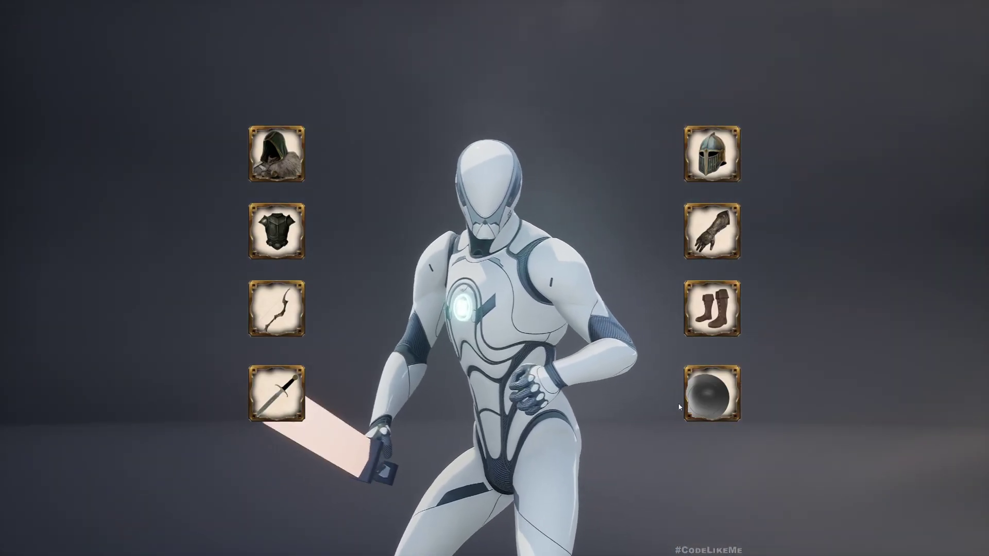
{"action": "left_click", "coordinate": [703, 394]}
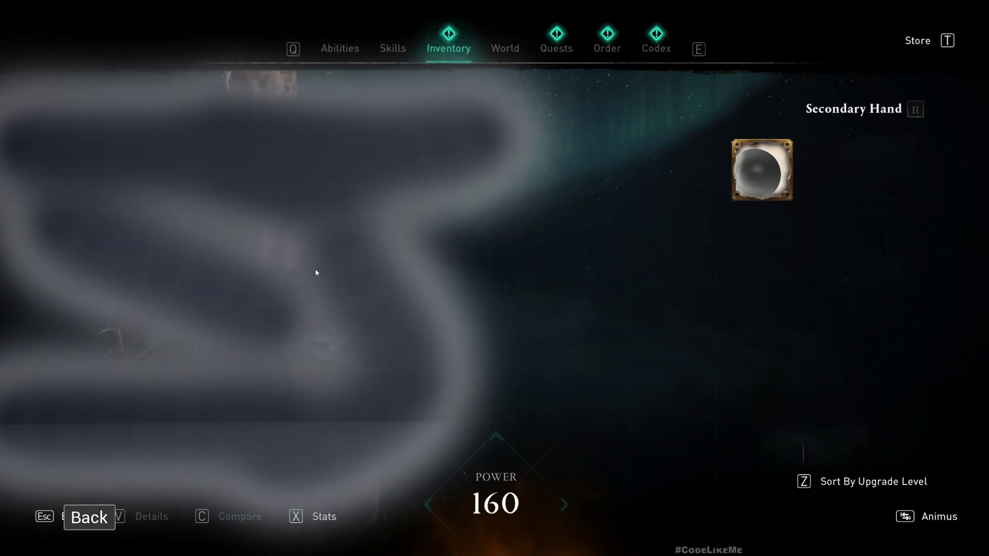
{"action": "left_click", "coordinate": [82, 513]}
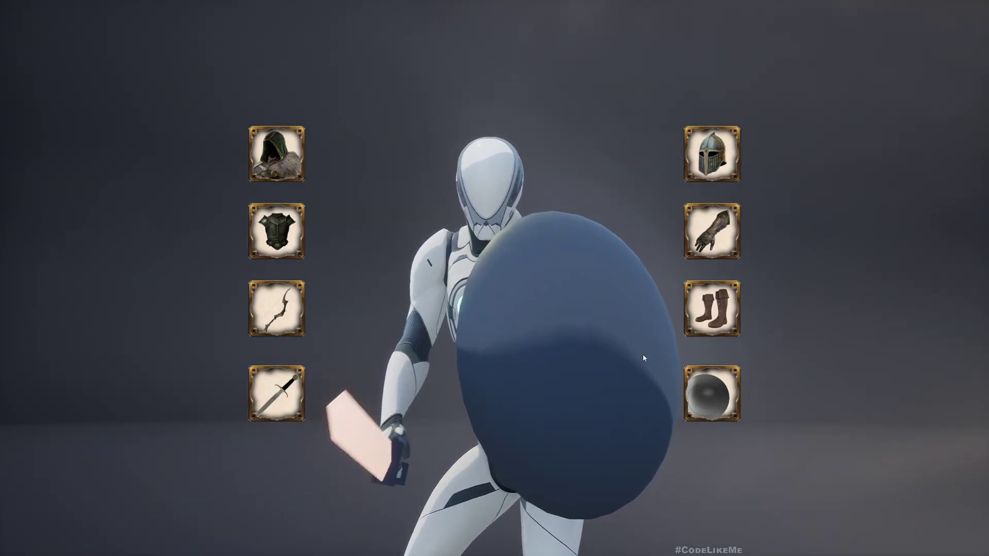
{"action": "key", "text": "Escape"}
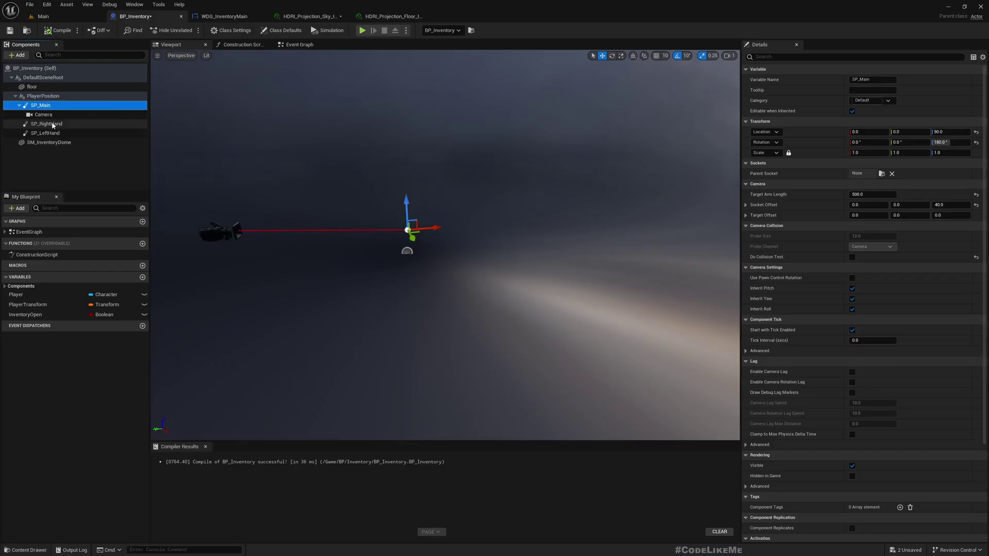
In BP_Inventory, set Target Arm Length to 700 on SP_RightHand and SP_LeftHand, with Socket Offset Y at -110 and 110 respectively.
{"action": "left_click", "coordinate": [47, 124]}
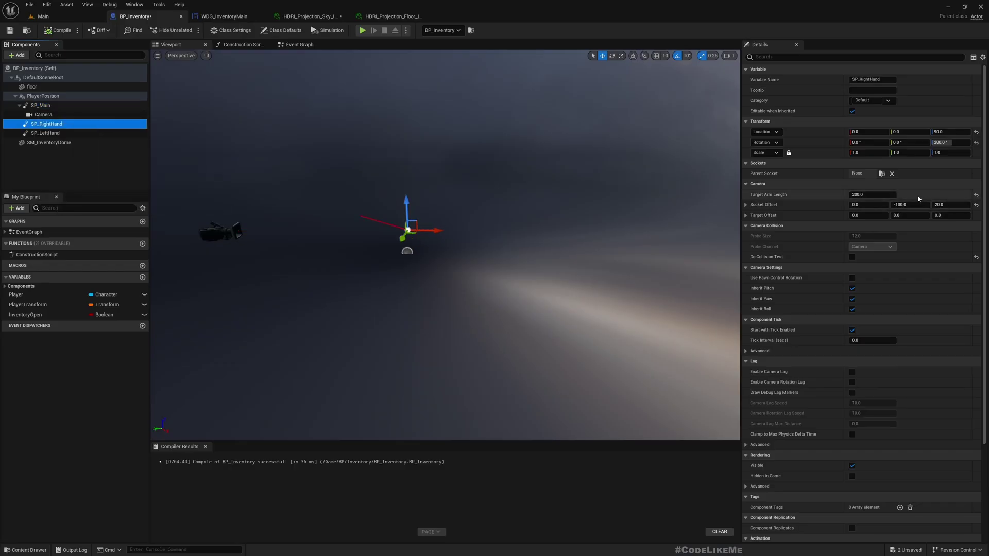
{"action": "left_click", "coordinate": [865, 194]}
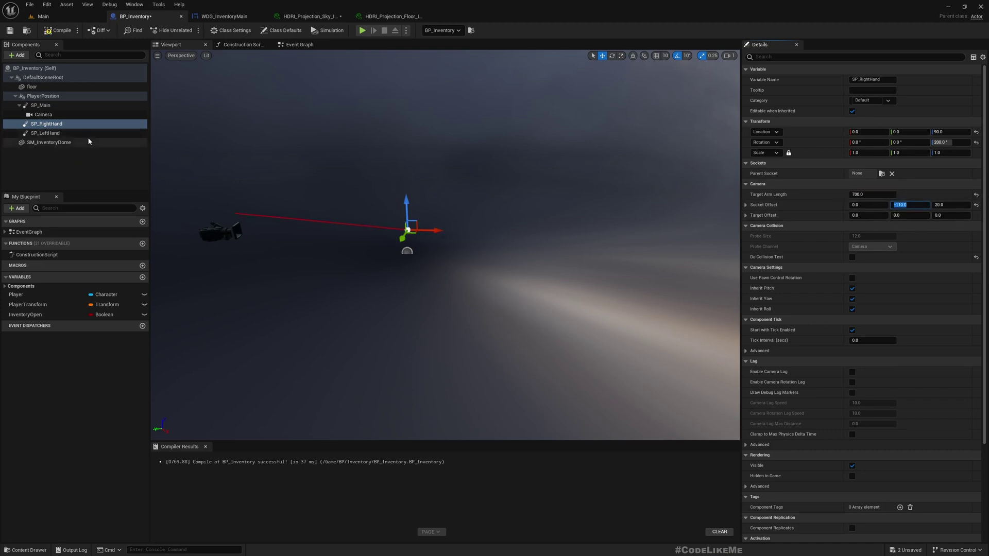
{"action": "left_click", "coordinate": [52, 132]}
{"action": "left_click", "coordinate": [864, 194]}
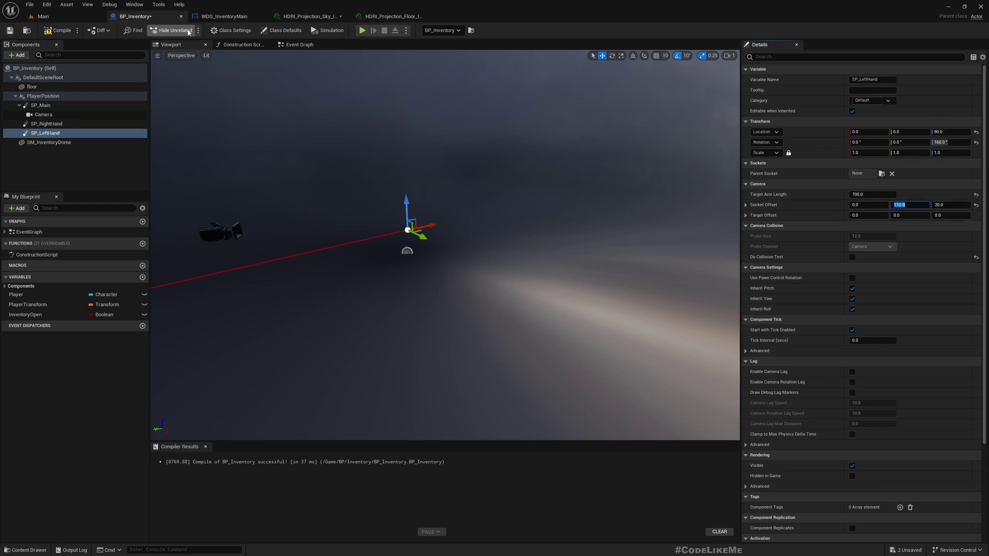
Play the Main level full-screen, open the inventory and equip the sword in the Main Hand view to check its framing.
{"action": "left_click", "coordinate": [44, 16]}
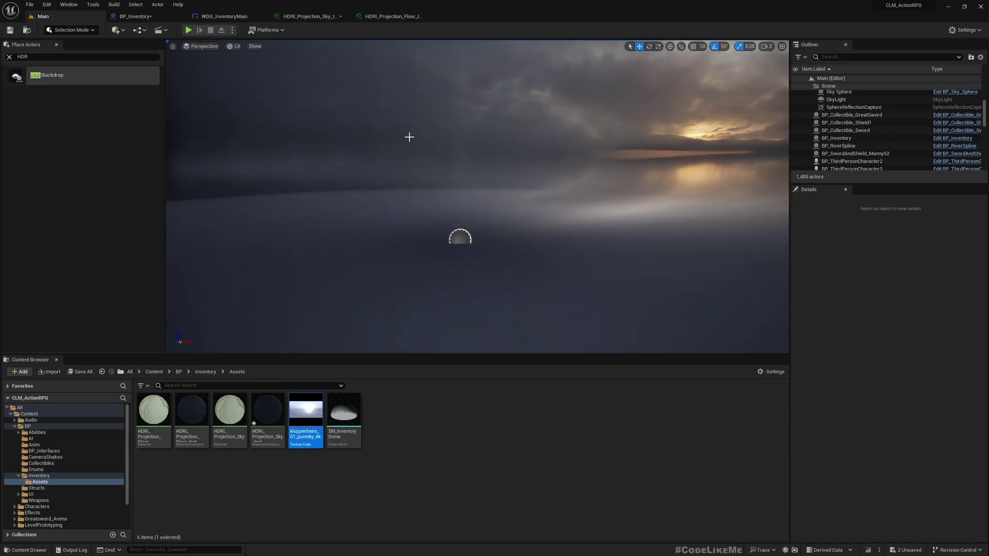
{"action": "key", "text": "F11"}
{"action": "key", "text": "alt+p"}
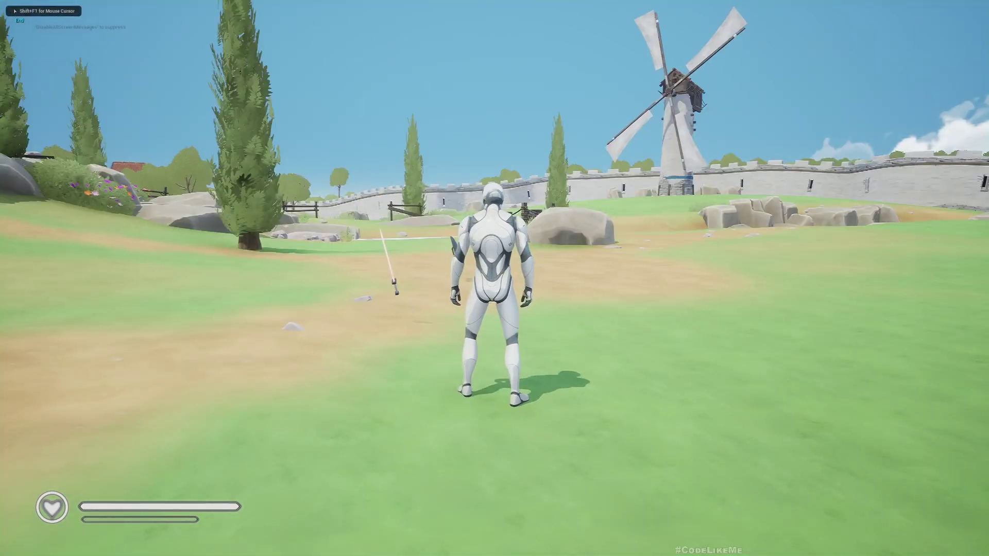
{"action": "key", "text": "i"}
{"action": "left_click", "coordinate": [297, 395]}
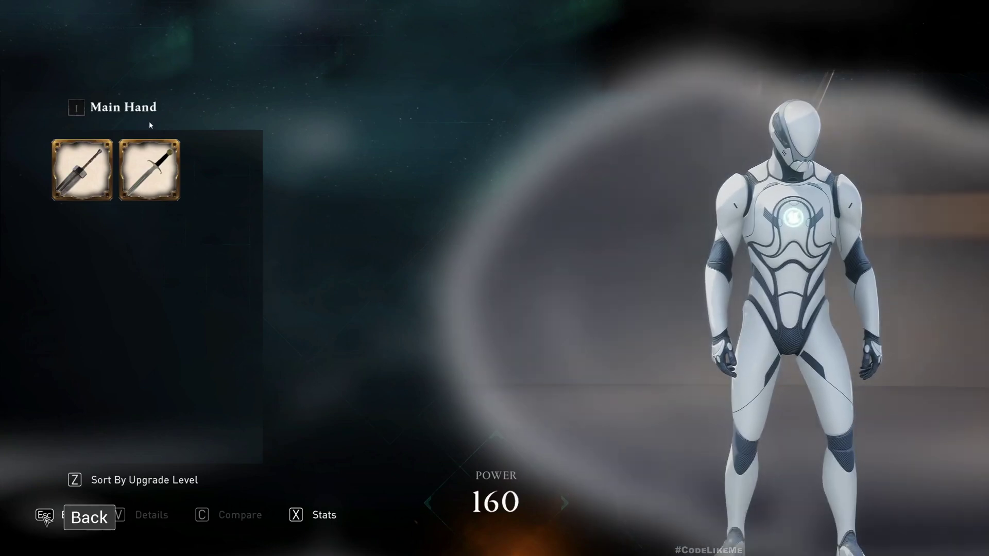
{"action": "left_click", "coordinate": [138, 160]}
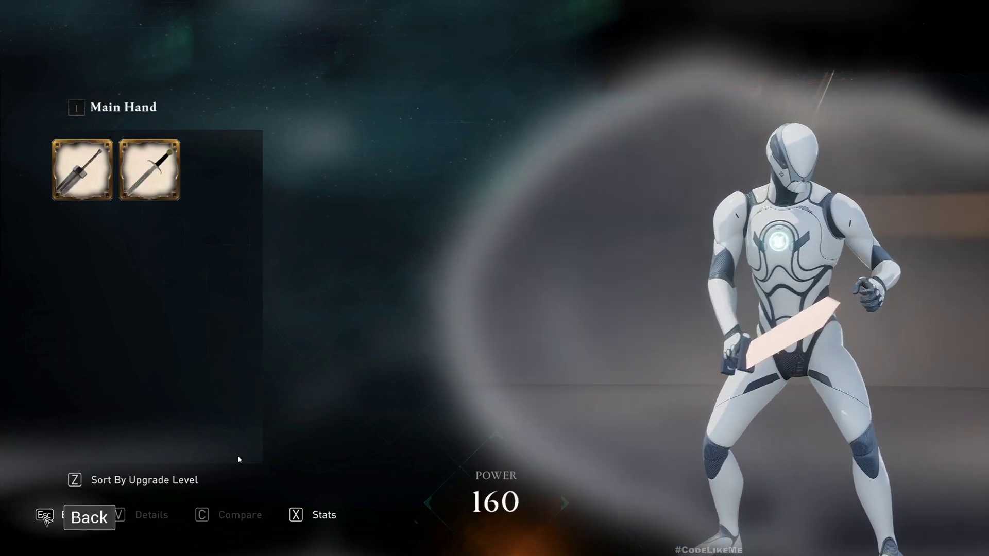
{"action": "left_click", "coordinate": [86, 519]}
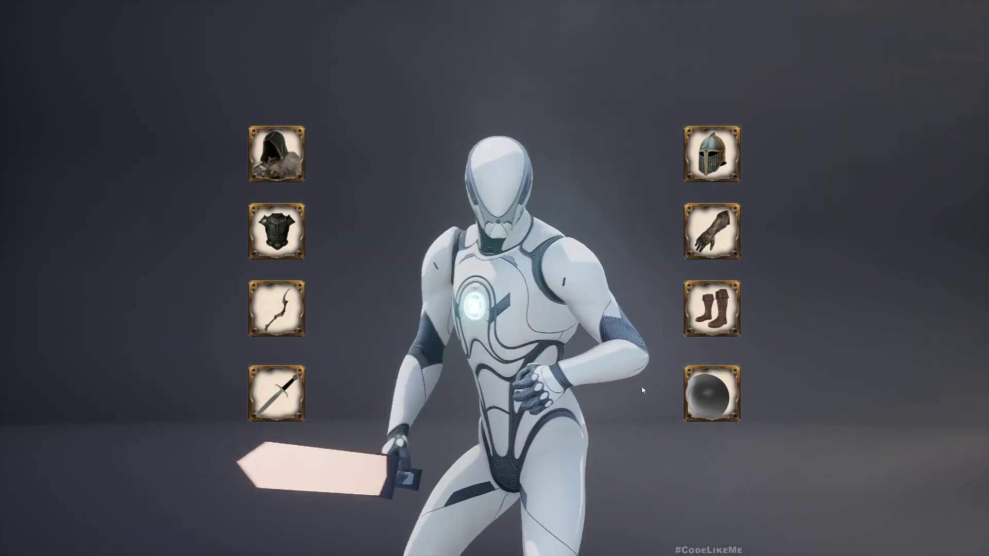
Equip the shield in the inventory's Secondary Hand view to check its framing, return to the main inventory and end the play session.
{"action": "left_click", "coordinate": [706, 398]}
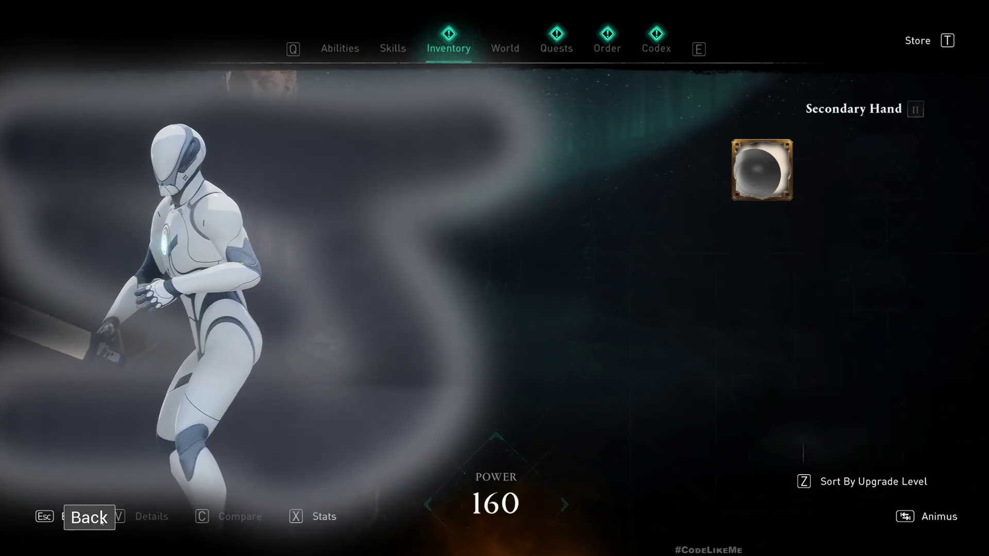
{"action": "left_click", "coordinate": [769, 165]}
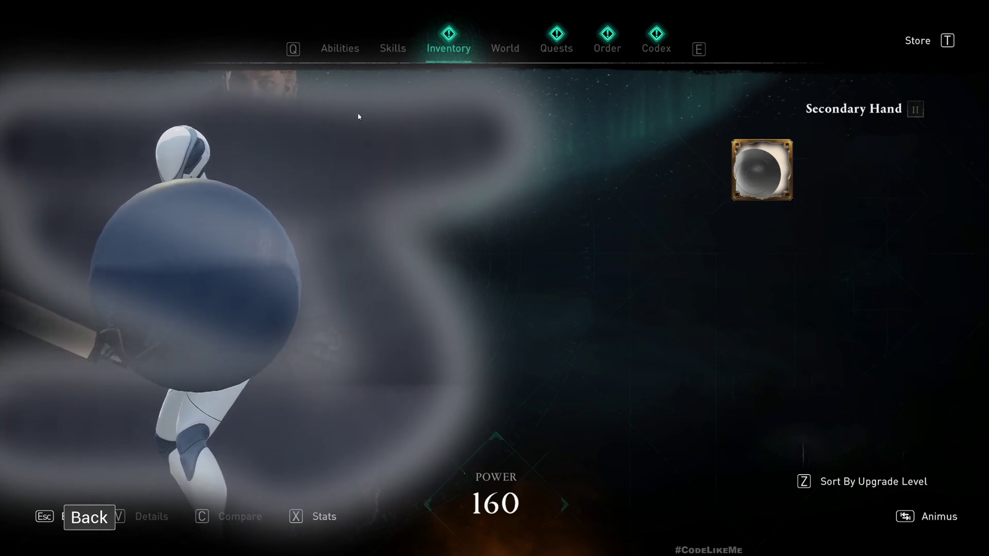
{"action": "left_click", "coordinate": [98, 513]}
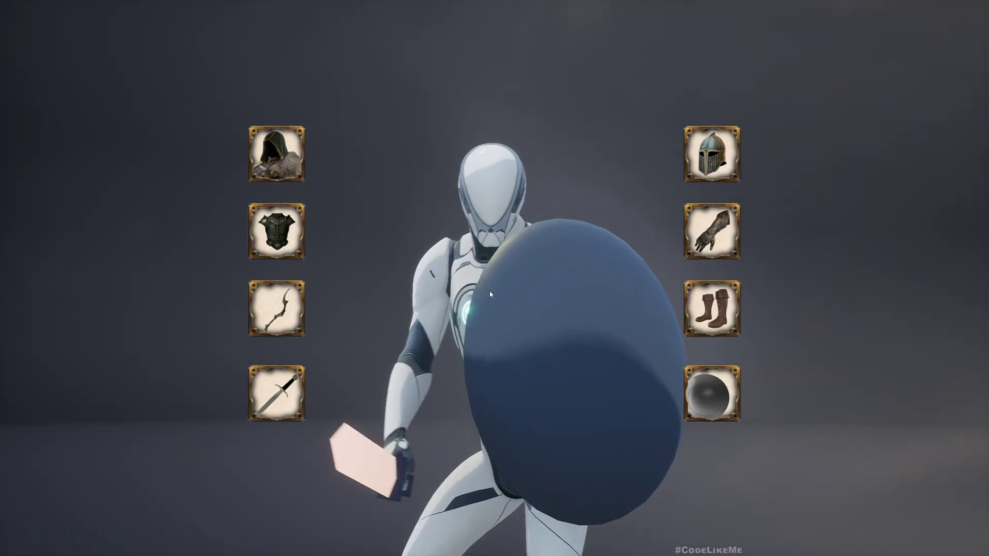
{"action": "key", "text": "Escape"}
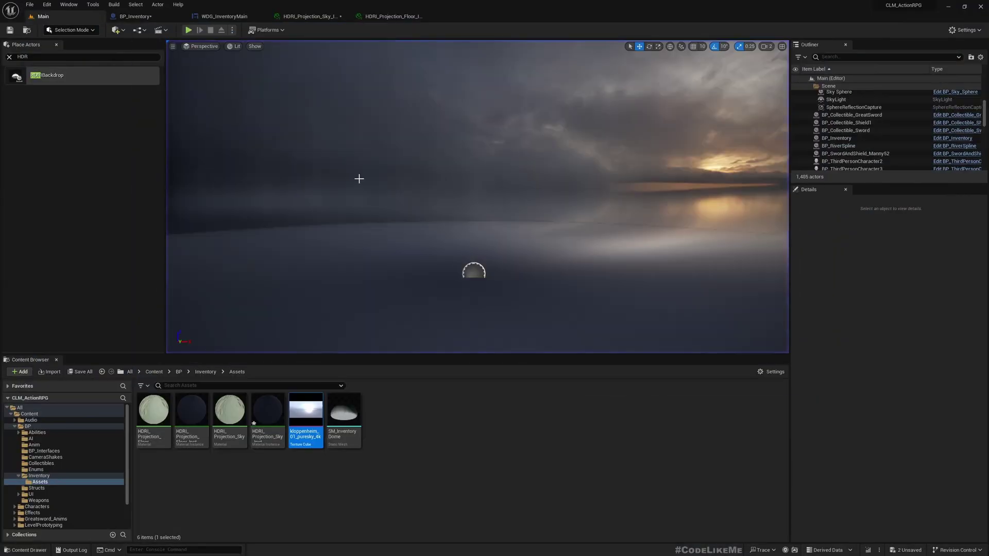
Open the WDG_RightHandWeapons widget from the UI folder and set the visibility of its ImgBg background image to Hidden.
{"action": "left_click", "coordinate": [32, 494]}
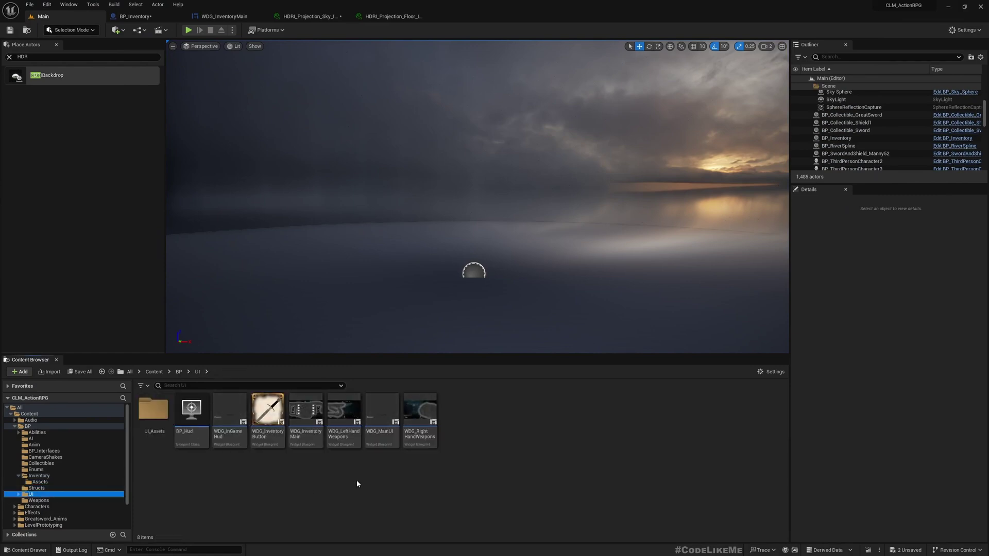
{"action": "left_click", "coordinate": [431, 414]}
{"action": "double_click", "coordinate": [431, 414]}
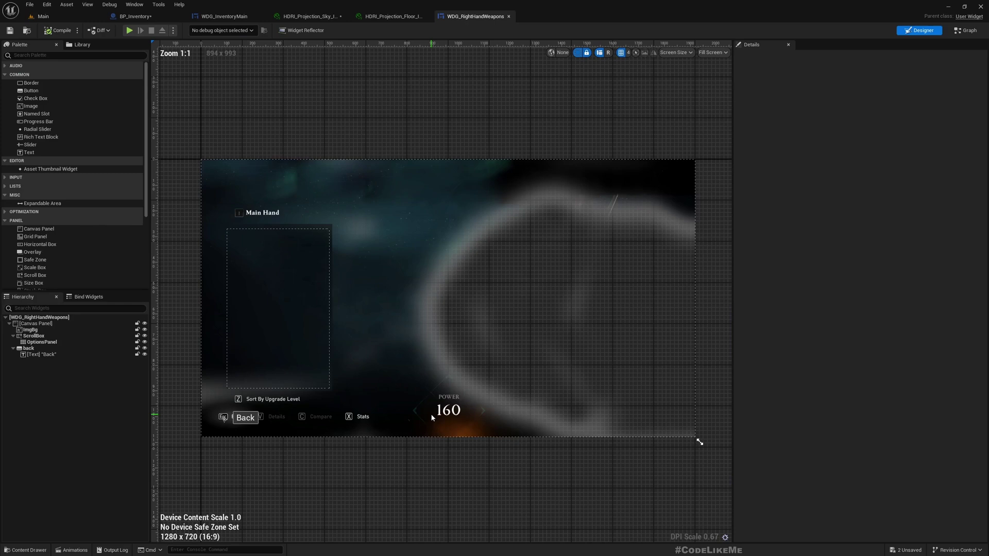
{"action": "left_click", "coordinate": [293, 169]}
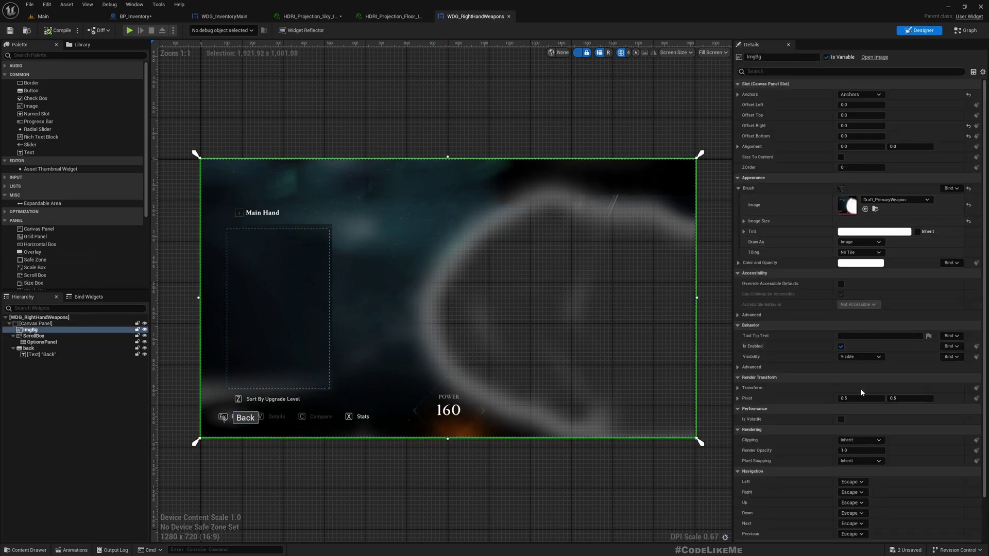
{"action": "left_click", "coordinate": [859, 357]}
{"action": "left_click", "coordinate": [860, 380]}
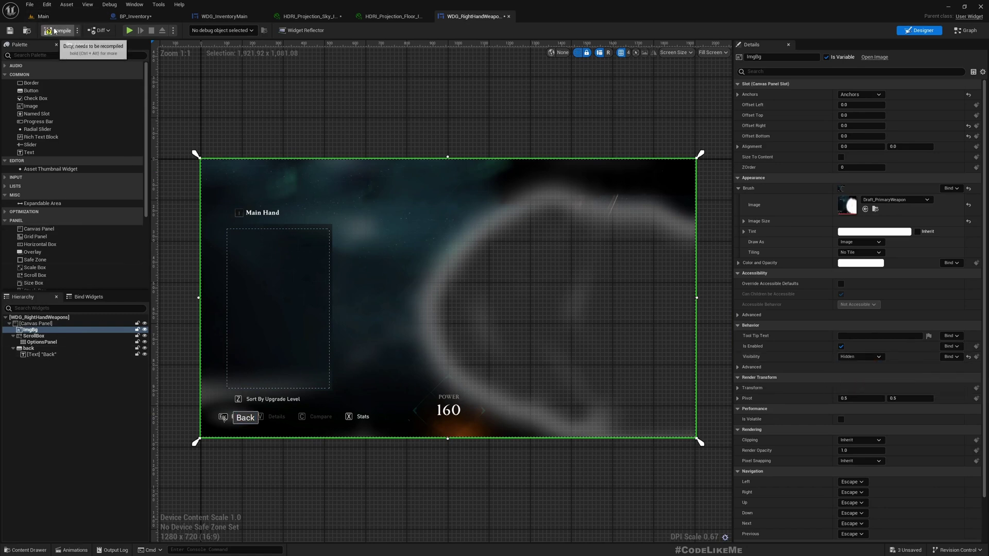
Open the WDG_LeftHandWeapons widget to inspect its background layout, and return to the Main level.
{"action": "left_click", "coordinate": [43, 16]}
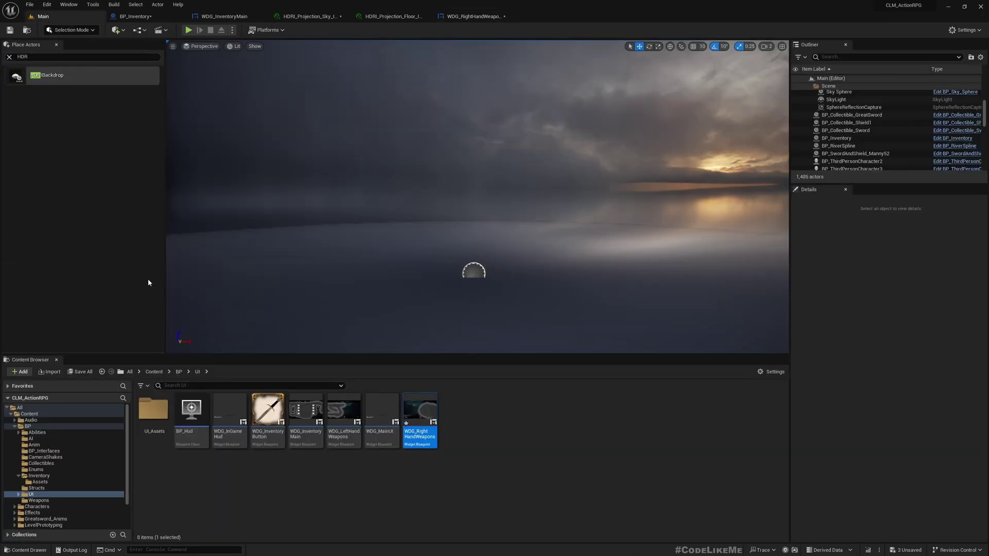
{"action": "double_click", "coordinate": [347, 413]}
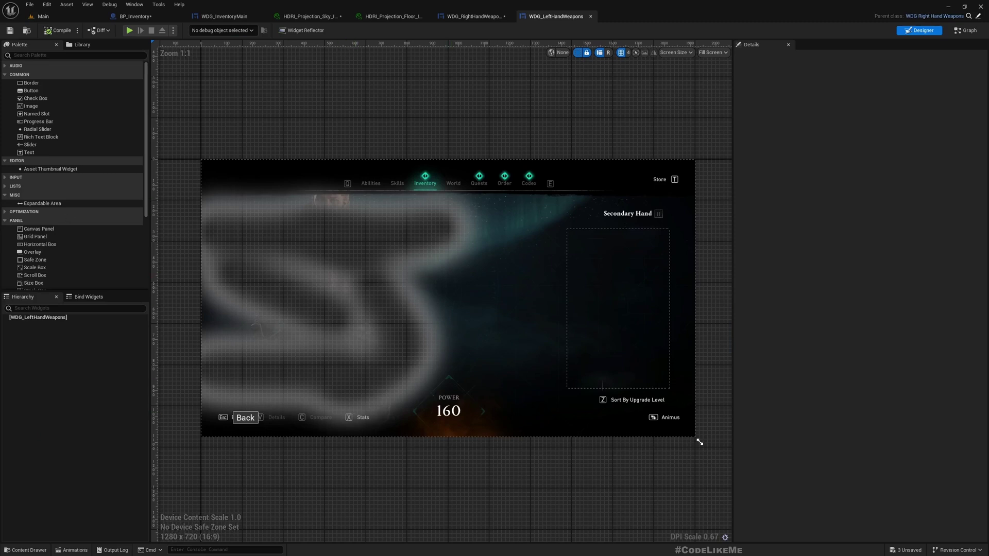
{"action": "left_click", "coordinate": [53, 19]}
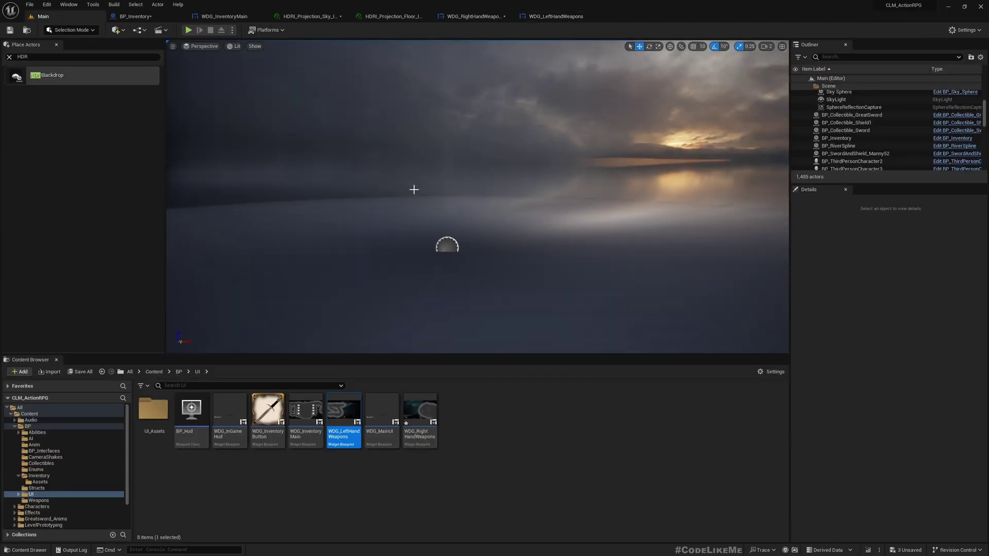
Play full-screen, equip the sword in the main-hand view, check the secondary-hand view against the dome backdrop, and end the session.
{"action": "key", "text": "F11"}
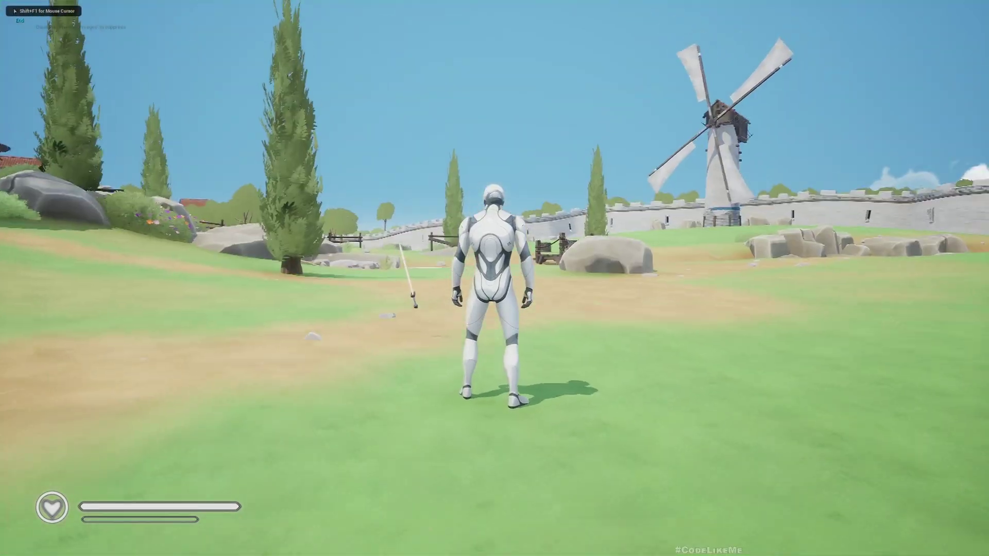
{"action": "key", "text": "i"}
{"action": "left_click", "coordinate": [295, 398]}
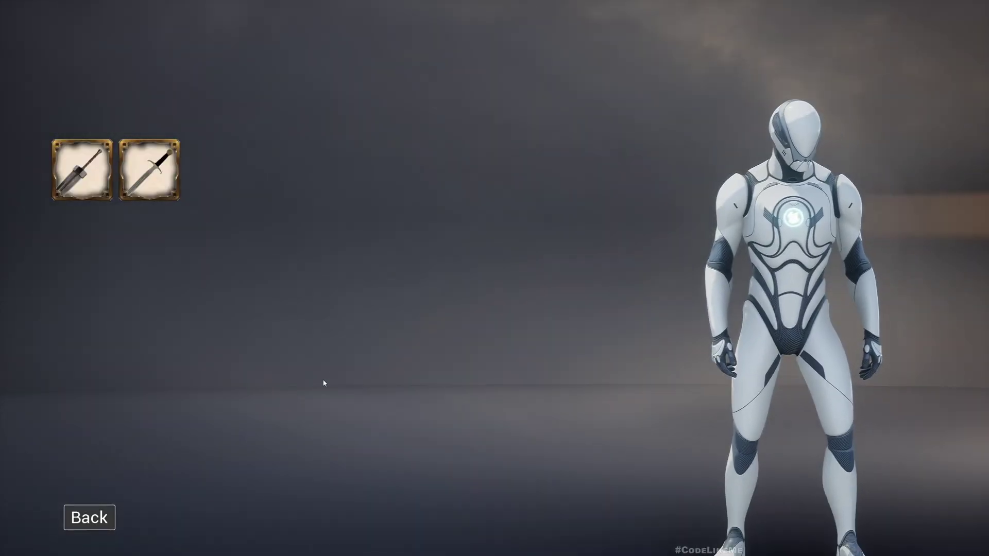
{"action": "left_click", "coordinate": [157, 173]}
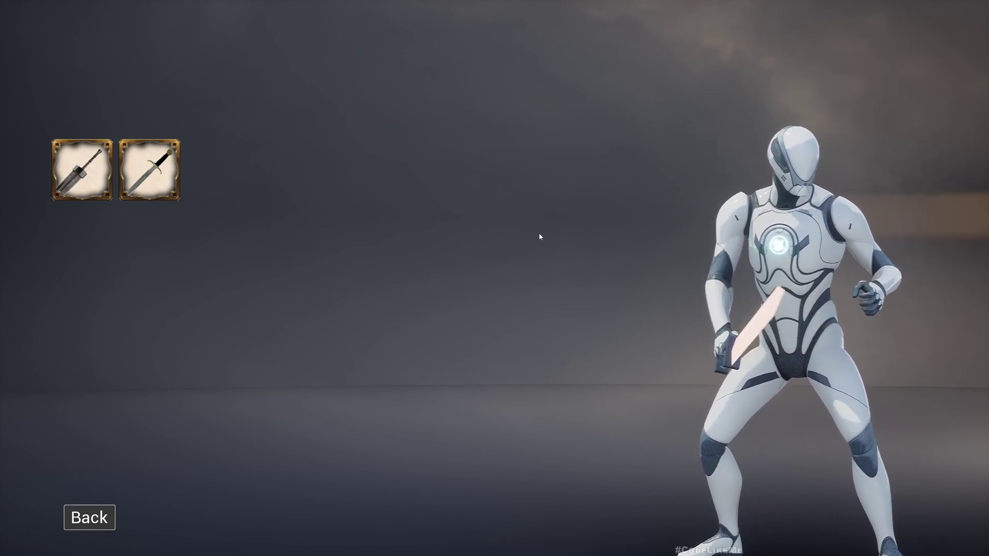
{"action": "left_click", "coordinate": [89, 515]}
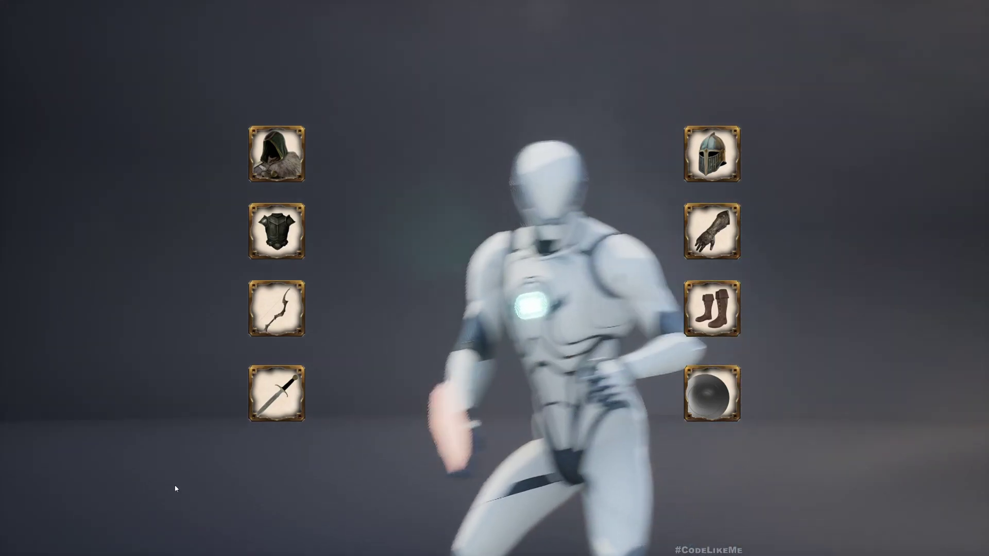
{"action": "left_click", "coordinate": [728, 390]}
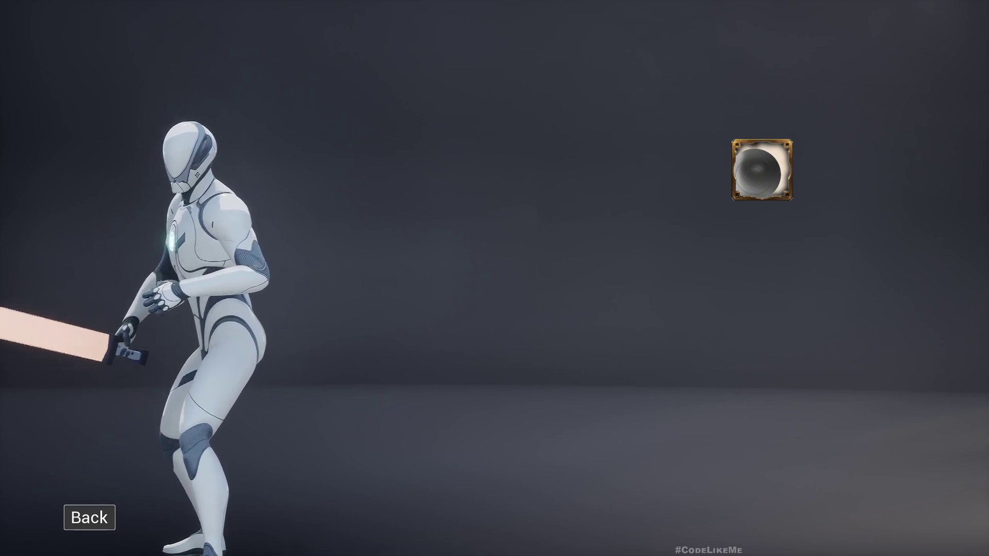
{"action": "left_click", "coordinate": [102, 515]}
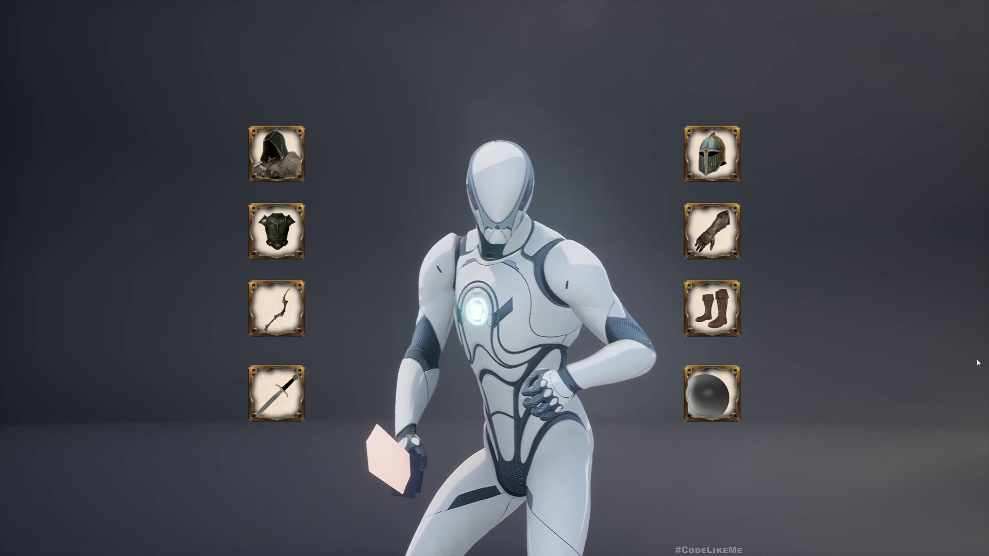
{"action": "key", "text": "Escape"}
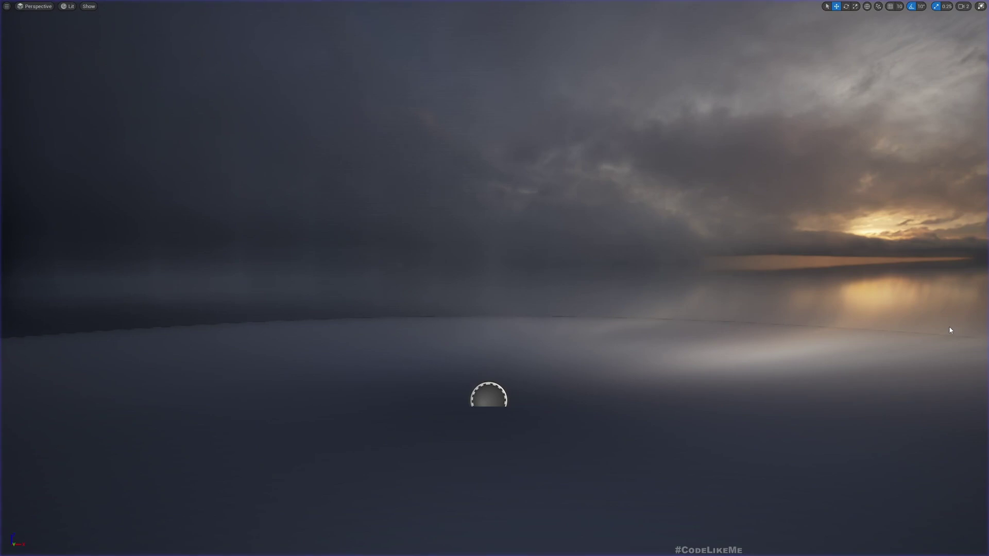
{"action": "key", "text": "F11"}
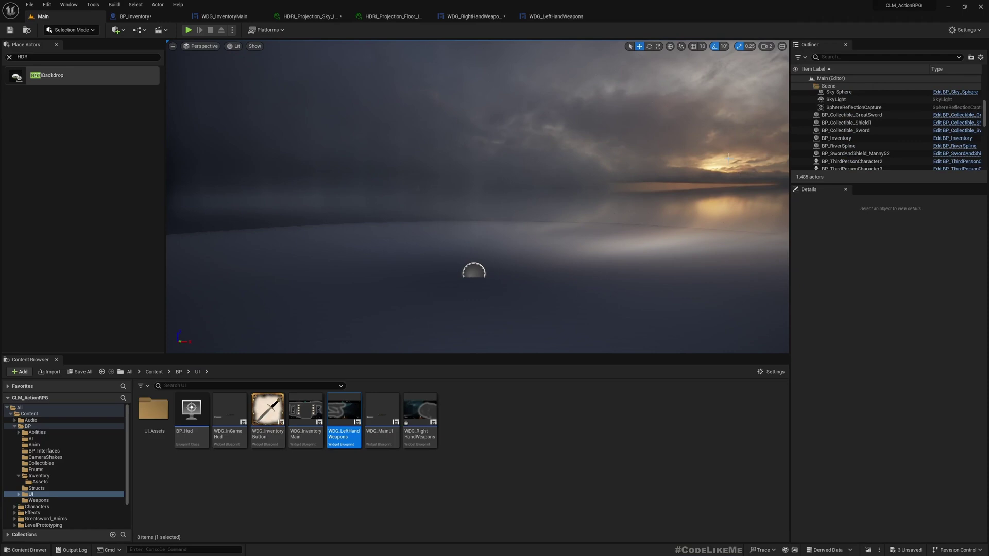
Open the HDRI_Projection_Floor_Inst material instance, enable its HDRI_Angle parameter and set it to 30.
{"action": "left_click", "coordinate": [389, 19]}
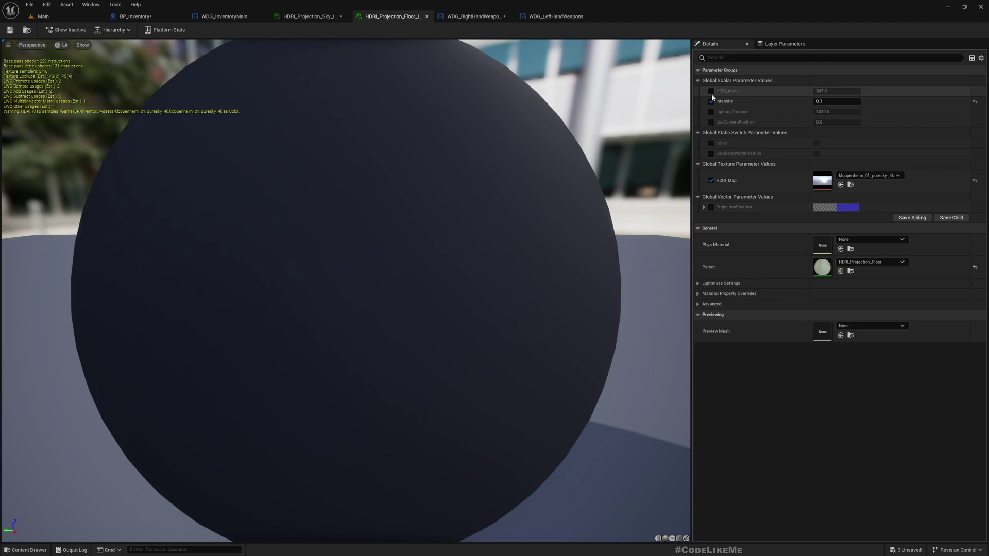
{"action": "scroll", "coordinate": [466, 186], "scroll_direction": "down", "scroll_amount": 5}
{"action": "scroll", "coordinate": [373, 236], "scroll_direction": "up", "scroll_amount": 3}
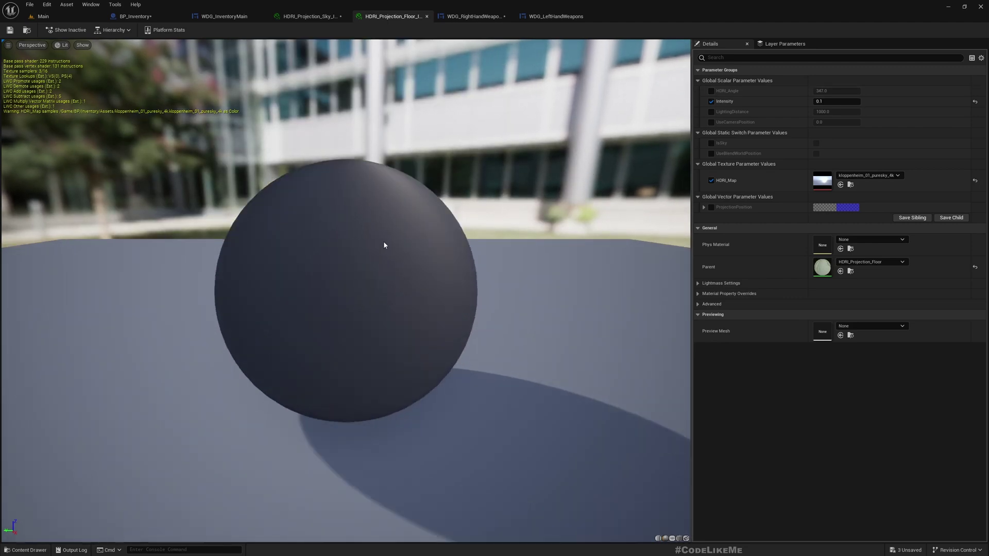
{"action": "scroll", "coordinate": [384, 240], "scroll_direction": "up", "scroll_amount": 5}
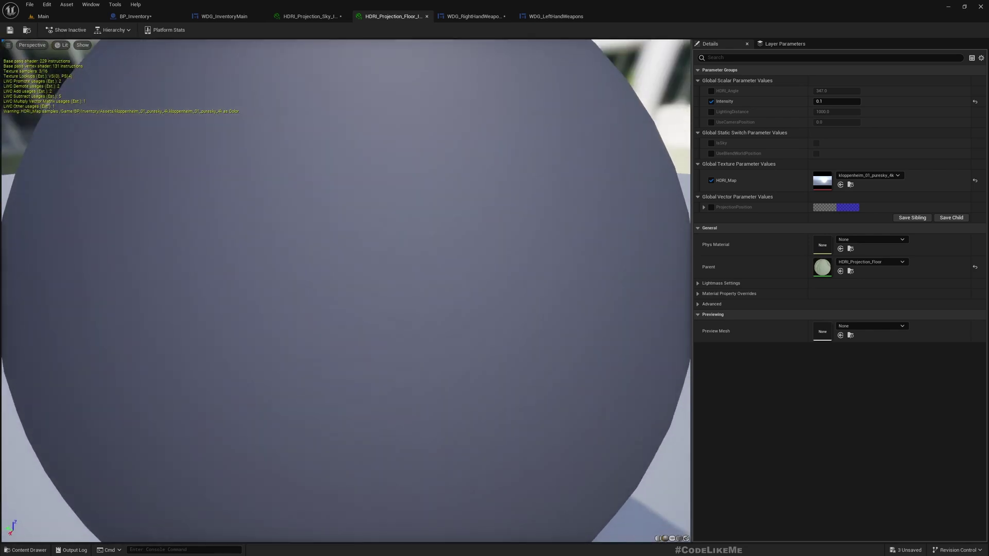
{"action": "scroll", "coordinate": [421, 244], "scroll_direction": "down", "scroll_amount": 5}
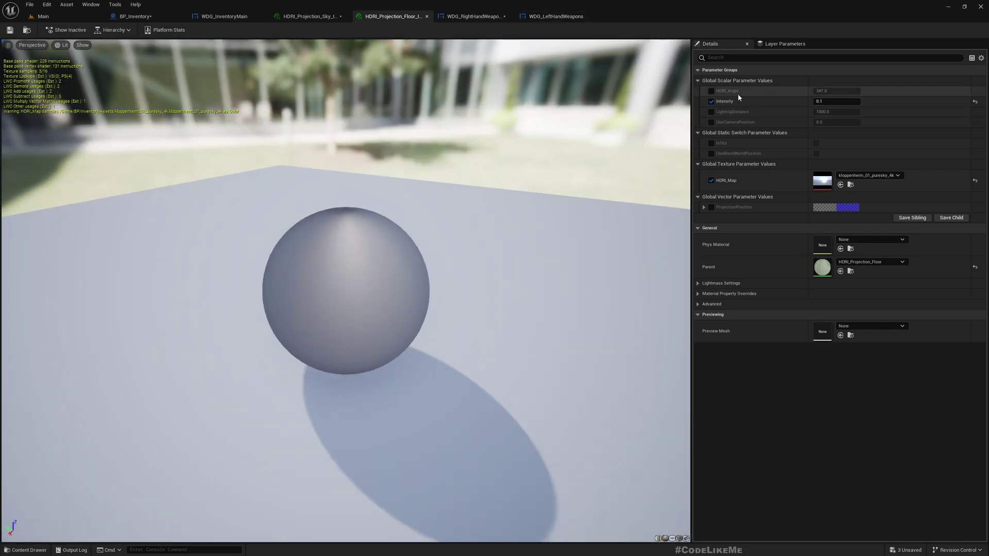
{"action": "left_click", "coordinate": [711, 90]}
{"action": "left_click", "coordinate": [837, 90]}
{"action": "type", "text": "30"}
{"action": "key", "text": "Return"}
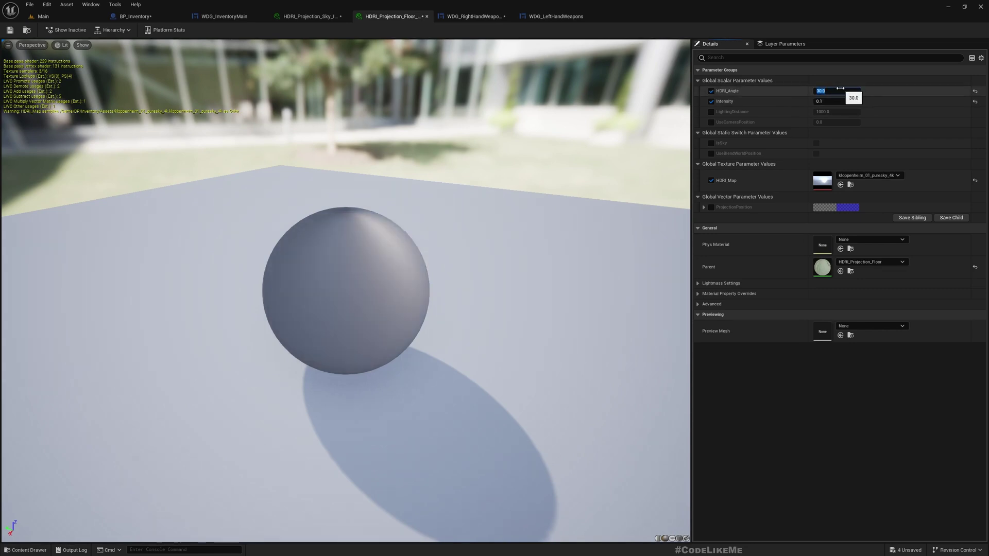
{"action": "left_click", "coordinate": [840, 91]}
Play the Main level, open the inventory to check the rotated floor projection behind the character, and end the session.
{"action": "left_click", "coordinate": [43, 20]}
{"action": "right_click_drag", "start_coordinate": [323, 196], "coordinate": [324, 196]}
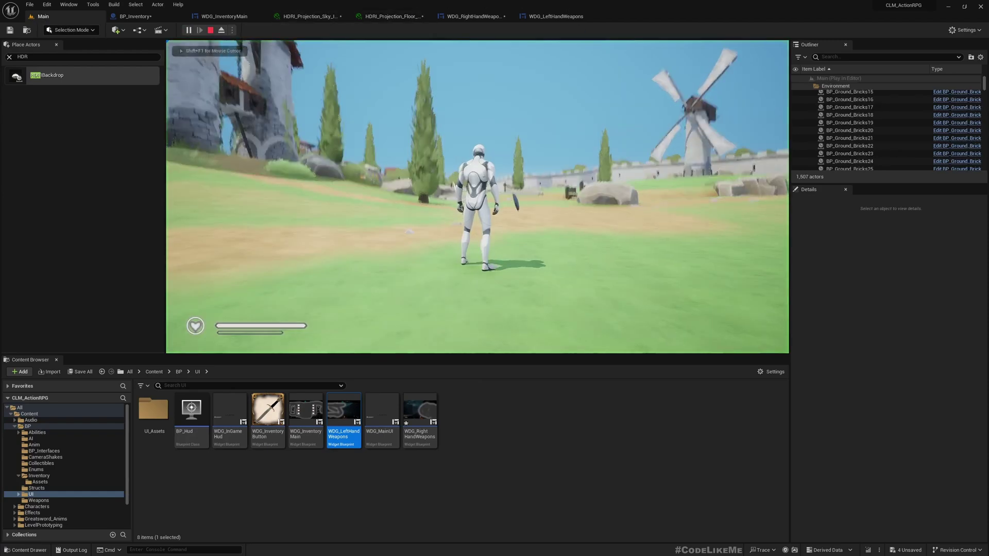
{"action": "left_click", "coordinate": [415, 203]}
{"action": "key", "text": "i"}
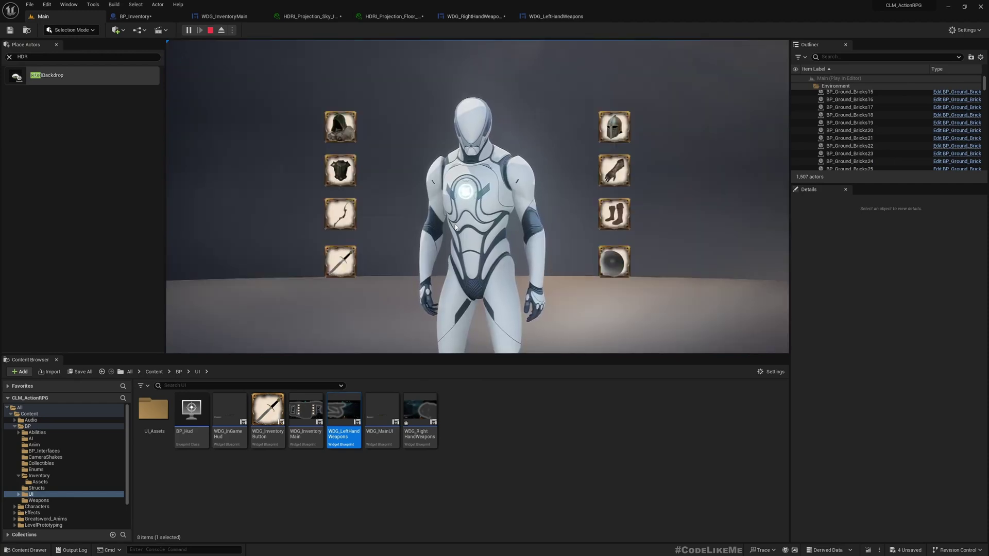
{"action": "key", "text": "Escape"}
Enable the HDRI_Angle parameter in the HDRI_Projection_Sky_Inst material instance and set it to 30.
{"action": "left_click", "coordinate": [387, 16]}
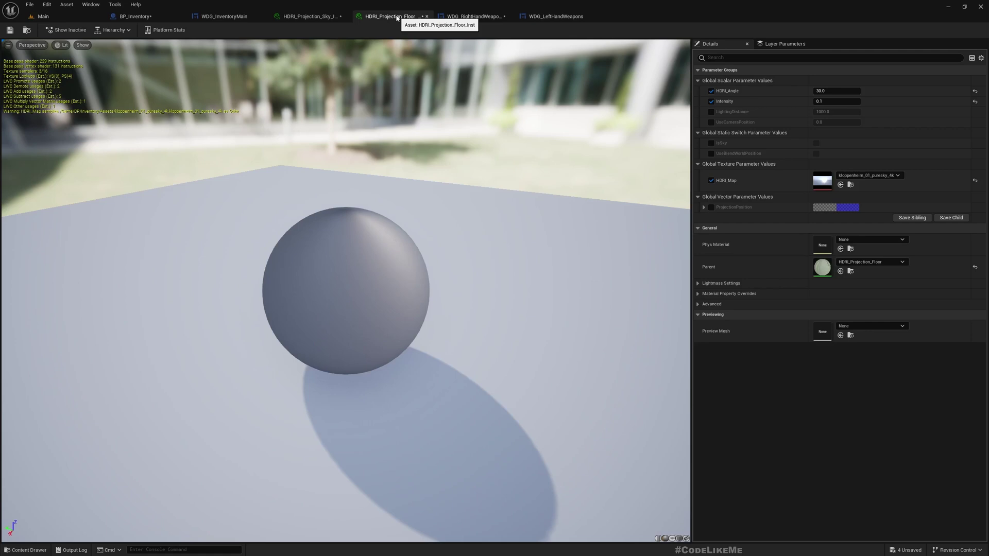
{"action": "left_click", "coordinate": [311, 16]}
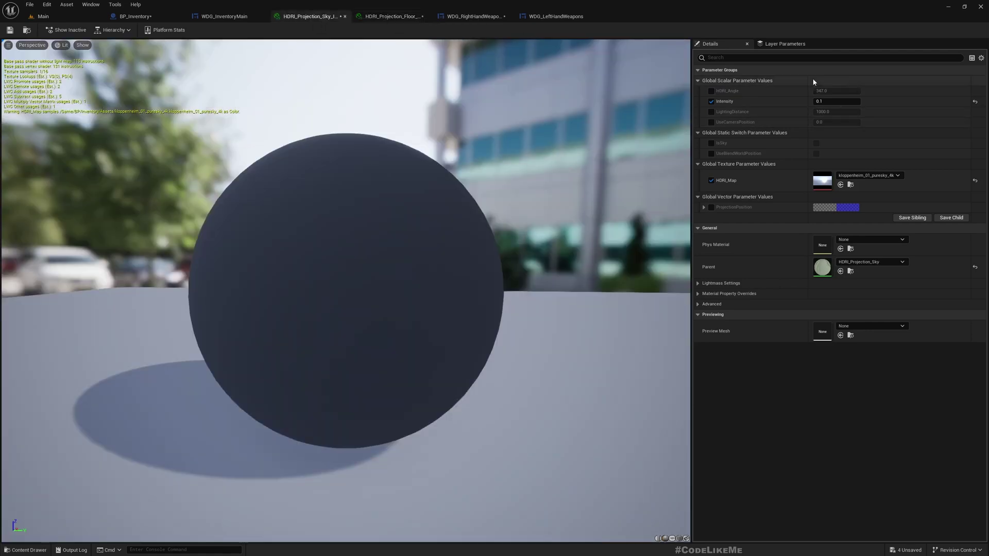
{"action": "left_click", "coordinate": [843, 92]}
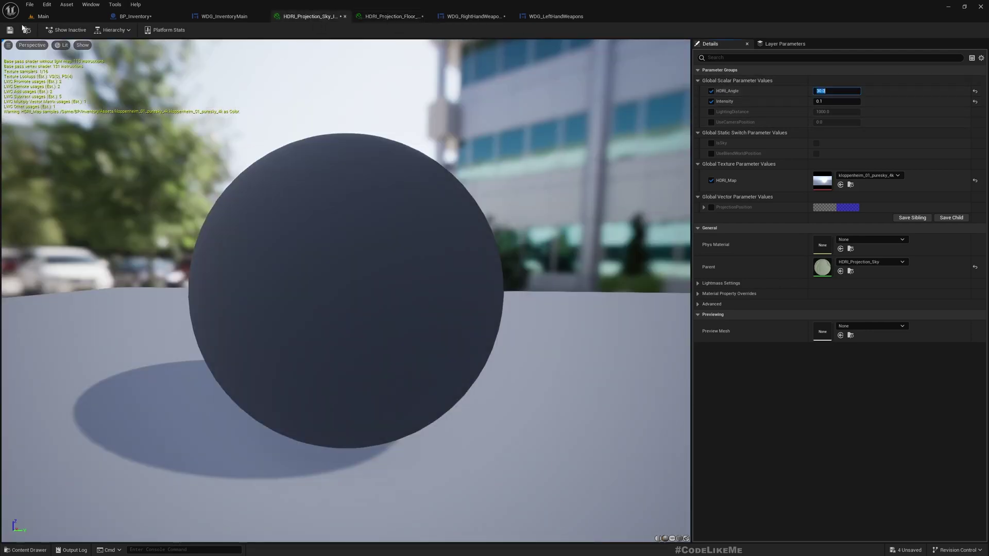
Return to the Main level, play it full-screen and open the inventory to check the sky and floor alignment.
{"action": "left_click", "coordinate": [43, 16]}
{"action": "right_click_drag", "start_coordinate": [408, 210], "coordinate": [408, 210]}
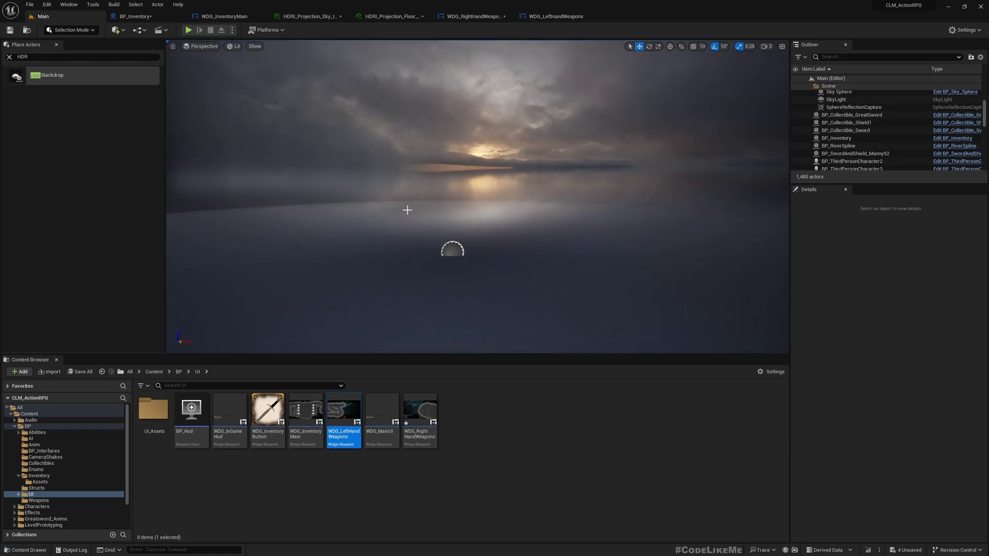
{"action": "key", "text": "F11"}
{"action": "key", "text": "alt+p"}
{"action": "key", "text": "i"}
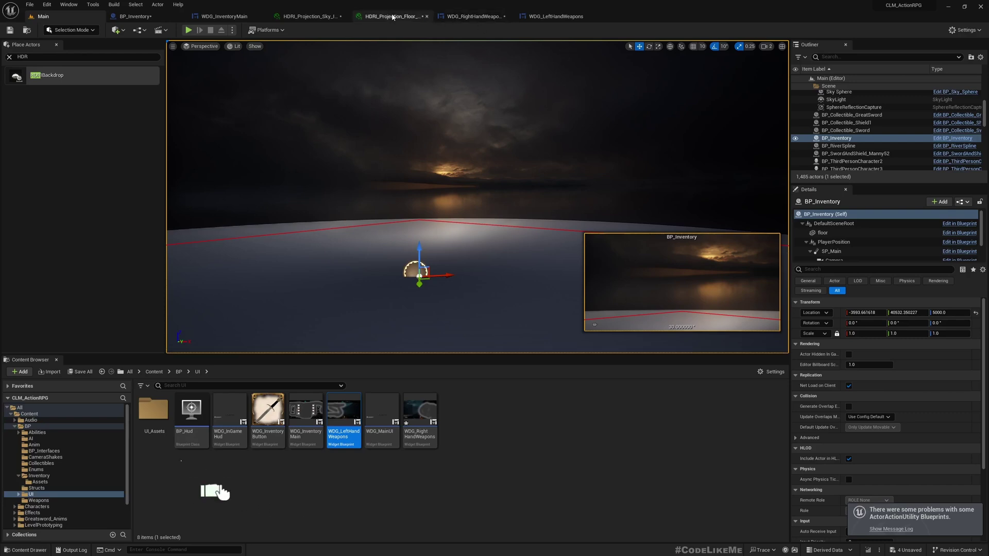
Check the sky material instance's intensity and set the Intensity of HDRI_Projection_Floor_Inst to 0.02 to match.
{"action": "left_click", "coordinate": [294, 16]}
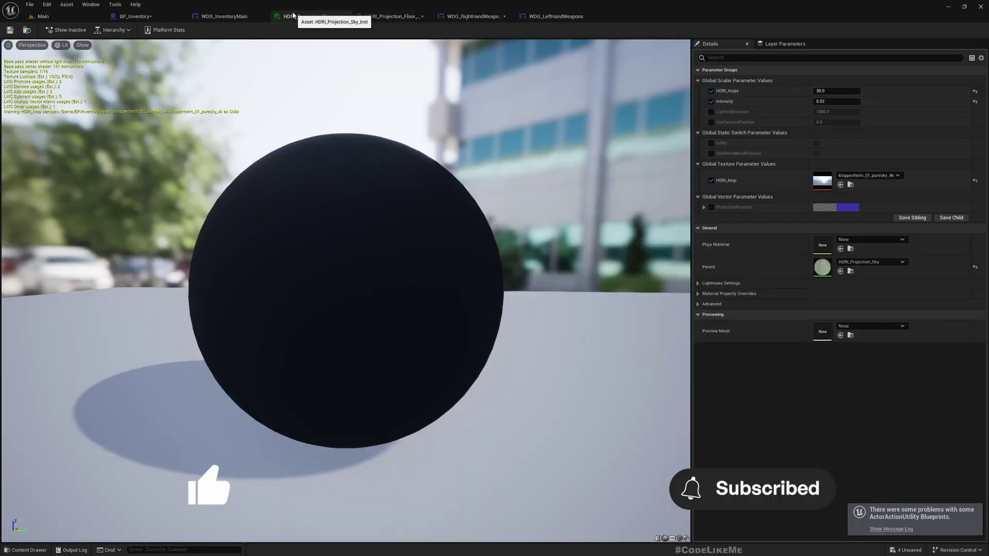
{"action": "left_click", "coordinate": [393, 16]}
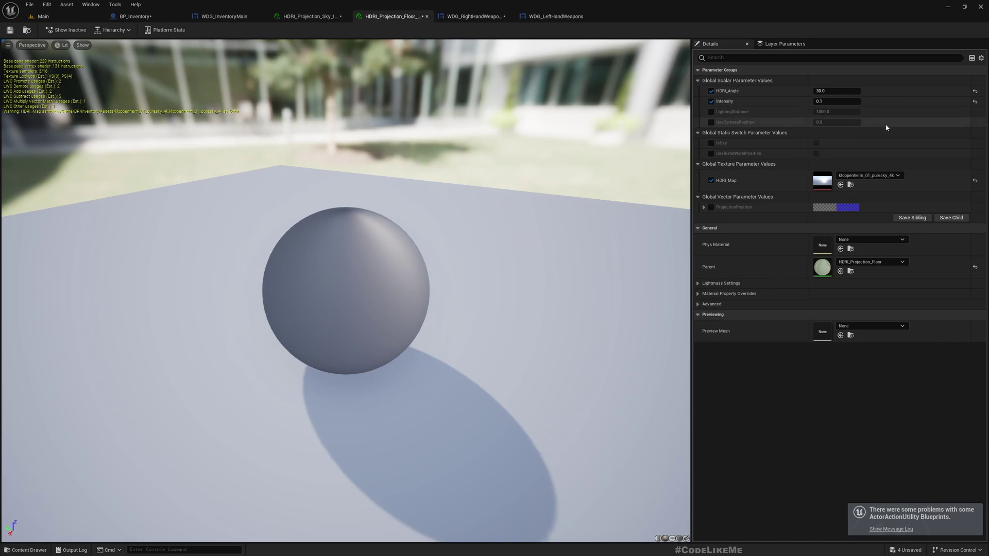
{"action": "left_click", "coordinate": [839, 102]}
{"action": "type", "text": ".02"}
{"action": "key", "text": "Return"}
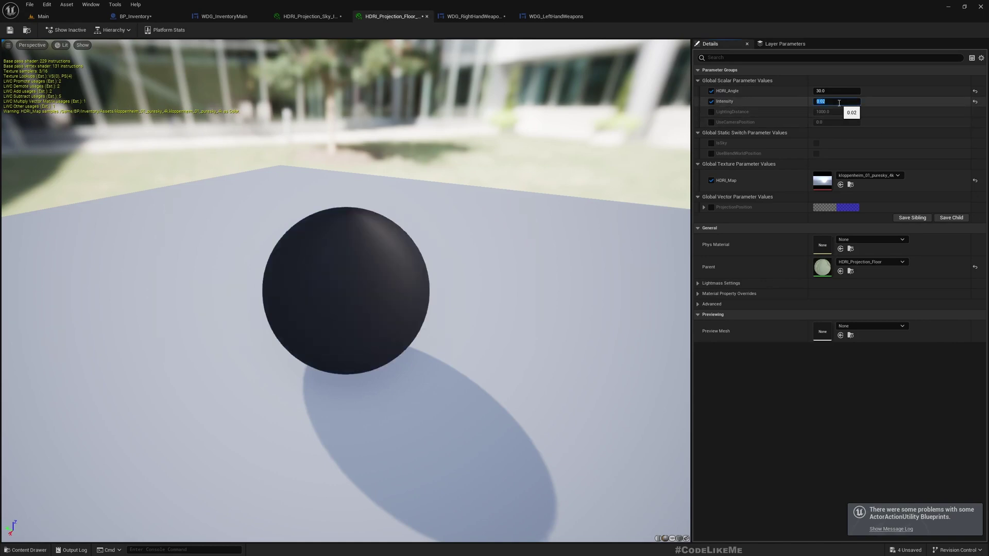
Play the Main level full-screen and open the inventory to check the character against the darkened dome backdrop.
{"action": "left_click", "coordinate": [40, 16]}
{"action": "key", "text": "F11"}
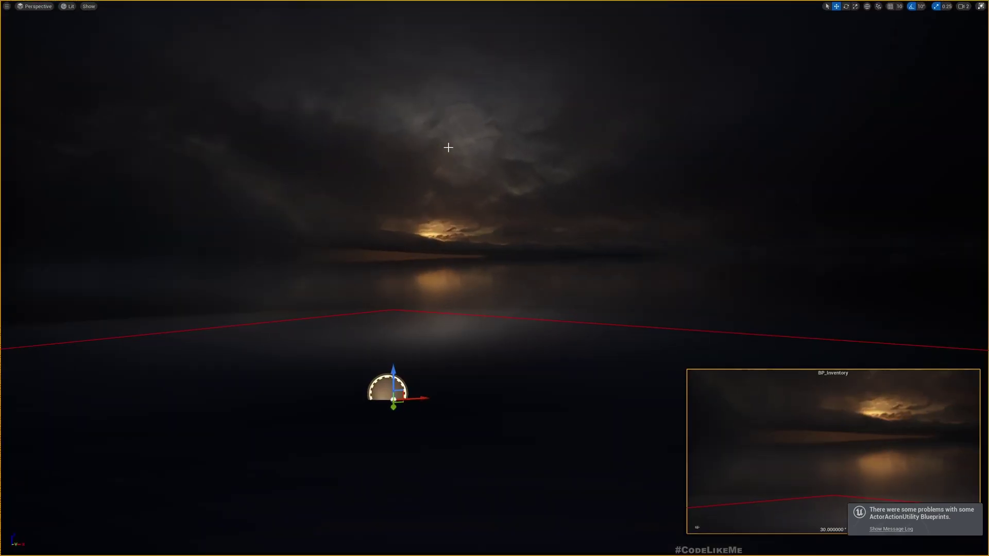
{"action": "key", "text": "alt+p"}
{"action": "left_click", "coordinate": [448, 147]}
{"action": "key", "text": "i"}
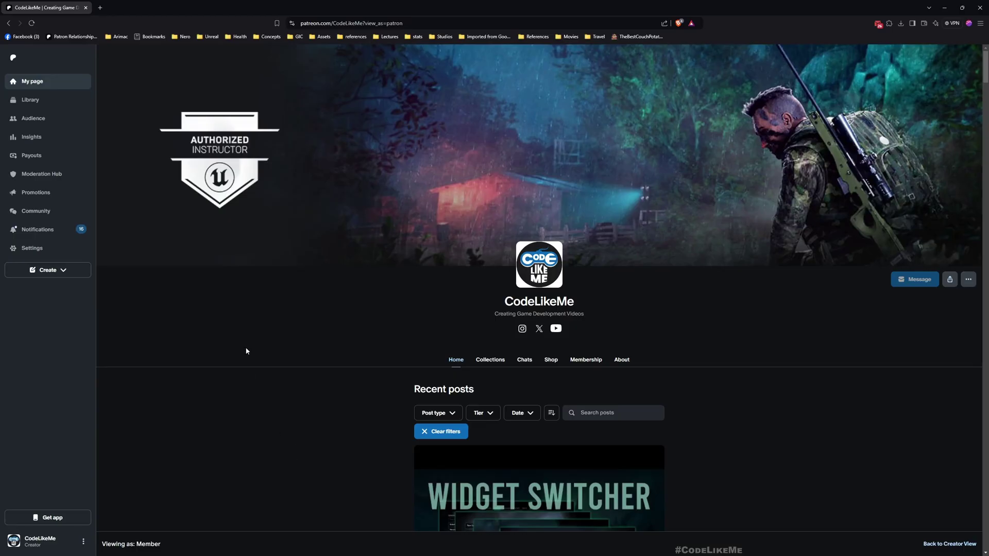
Switch to the browser and look through the recent Action RPG posts on the CodeLikeMe Patreon page.
{"action": "scroll", "coordinate": [246, 352], "scroll_direction": "down", "scroll_amount": 6}
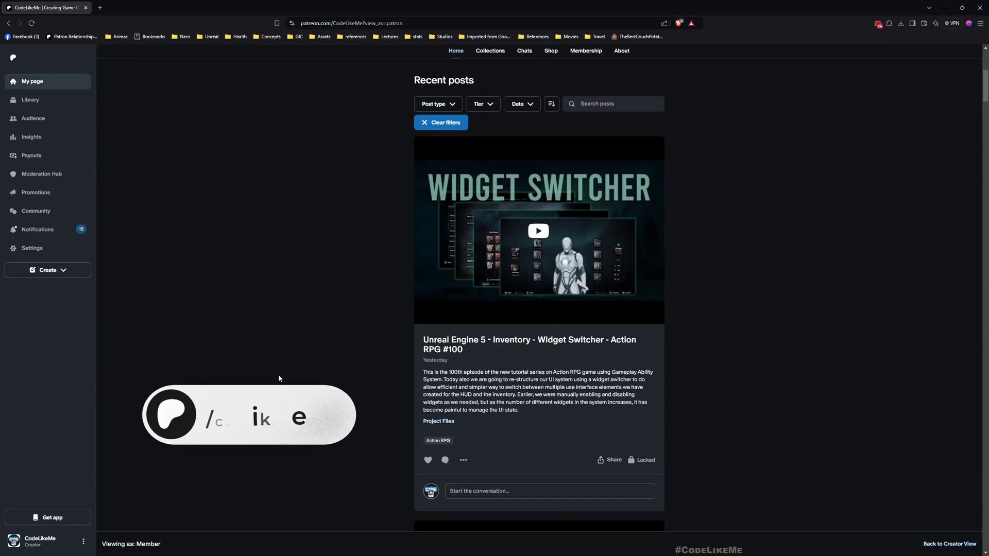
{"action": "scroll", "coordinate": [539, 288], "scroll_direction": "down", "scroll_amount": 3}
{"action": "scroll", "coordinate": [539, 288], "scroll_direction": "down", "scroll_amount": 4}
{"action": "scroll", "coordinate": [539, 288], "scroll_direction": "down", "scroll_amount": 10}
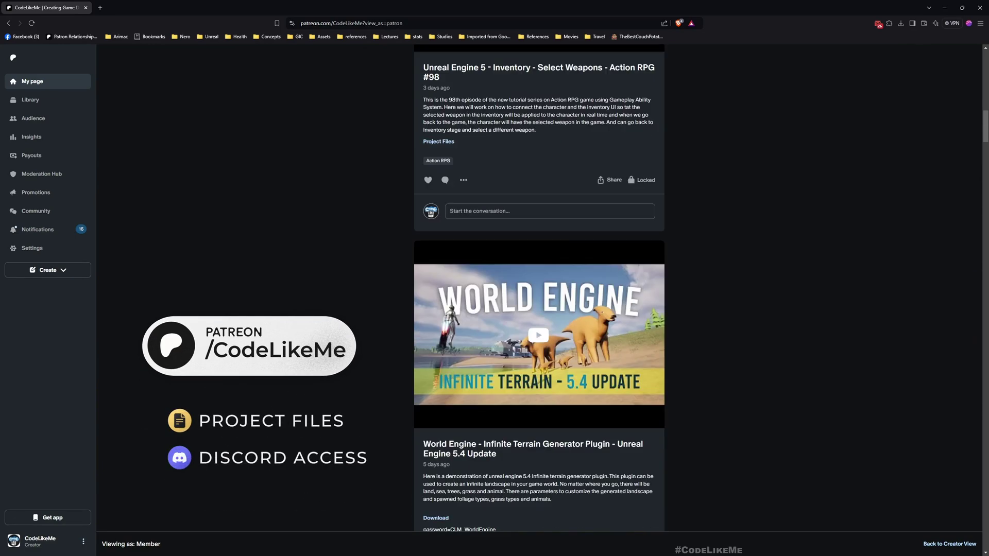
{"action": "scroll", "coordinate": [538, 288], "scroll_direction": "down", "scroll_amount": 12}
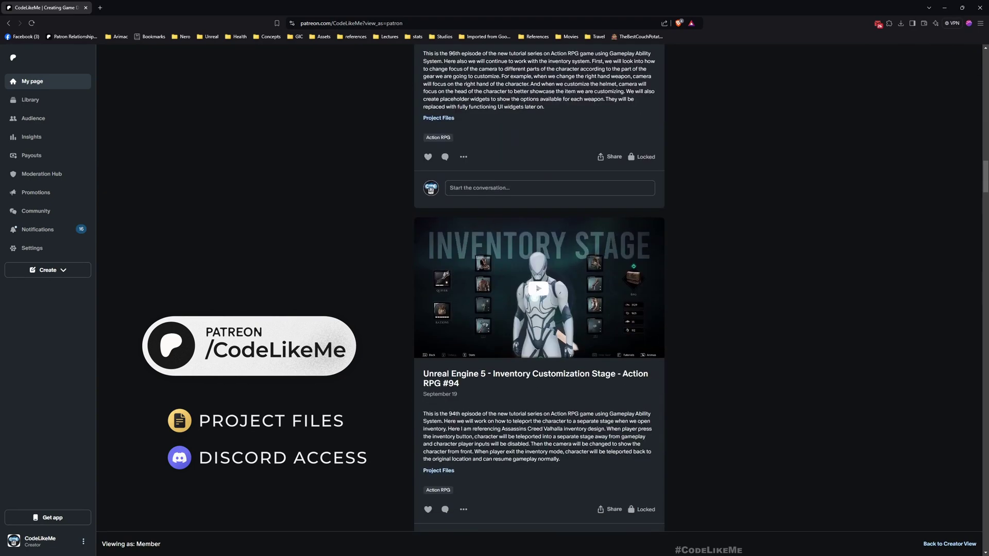
{"action": "scroll", "coordinate": [539, 288], "scroll_direction": "down", "scroll_amount": 13}
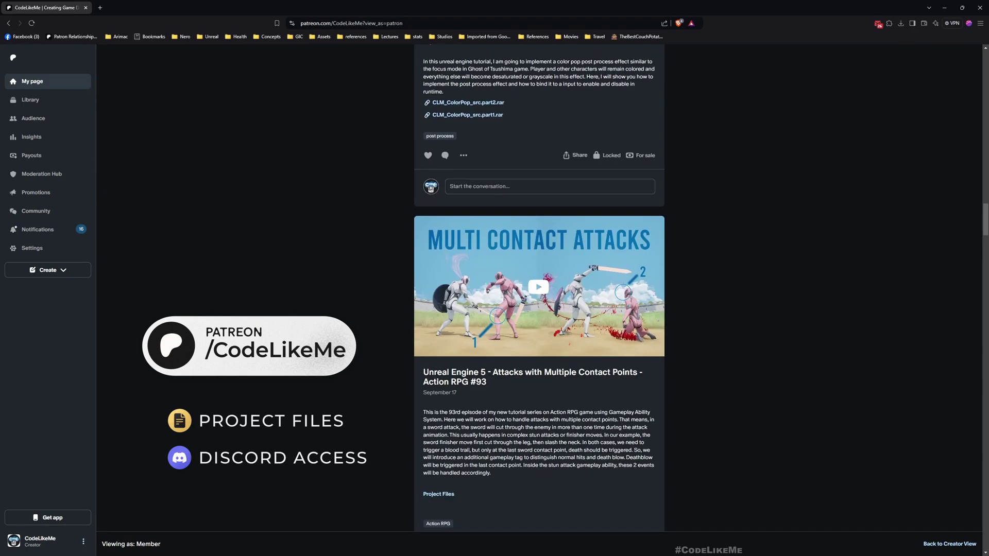
{"action": "scroll", "coordinate": [287, 316], "scroll_direction": "down", "scroll_amount": 5}
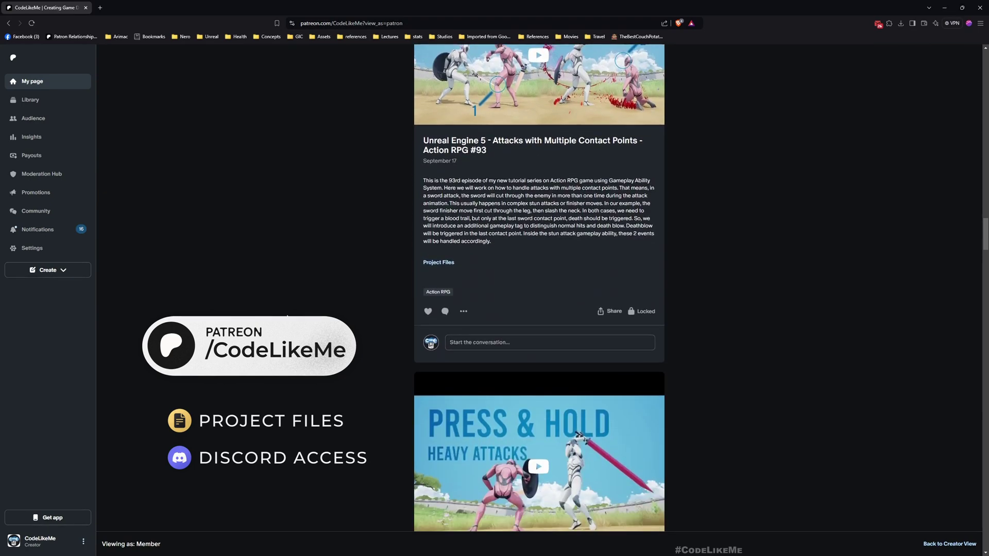
{"action": "scroll", "coordinate": [291, 299], "scroll_direction": "down", "scroll_amount": 3}
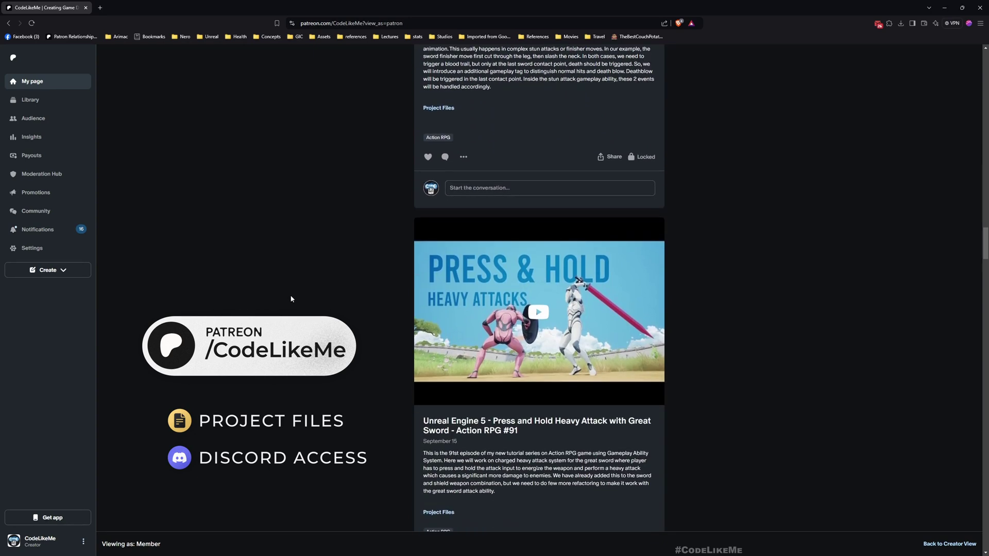
{"action": "scroll", "coordinate": [291, 299], "scroll_direction": "down", "scroll_amount": 1}
{"action": "scroll", "coordinate": [291, 299], "scroll_direction": "down", "scroll_amount": 4}
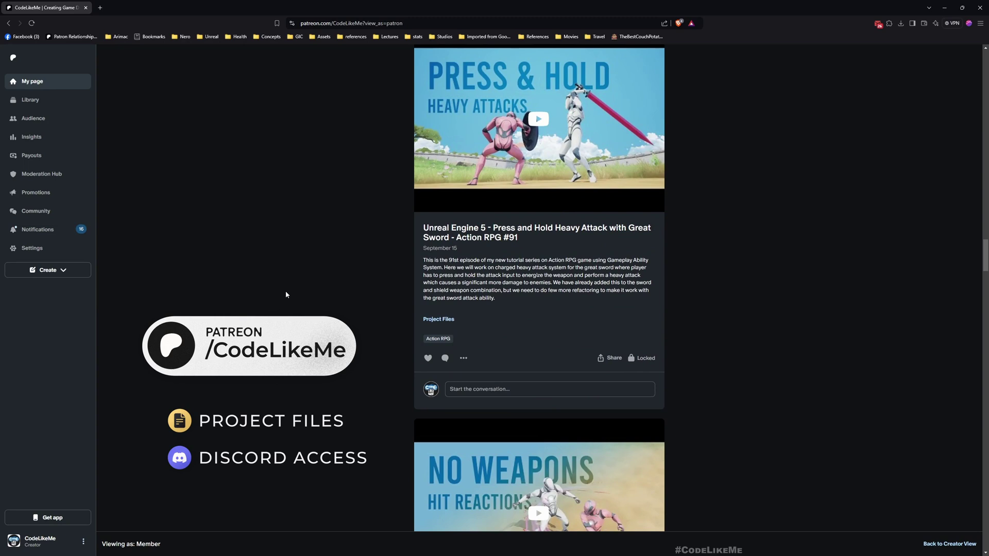
{"action": "scroll", "coordinate": [279, 293], "scroll_direction": "down", "scroll_amount": 4}
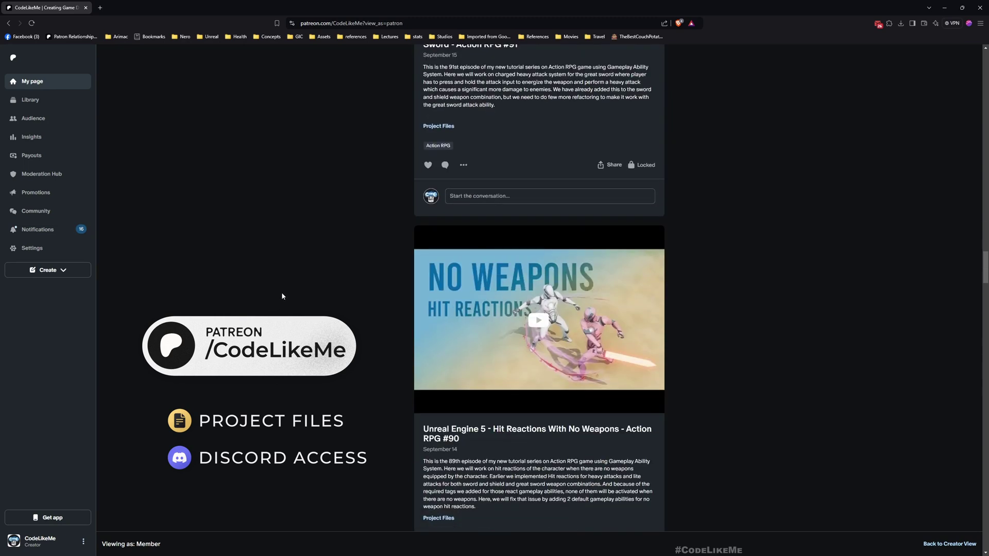
{"action": "scroll", "coordinate": [278, 316], "scroll_direction": "down", "scroll_amount": 13}
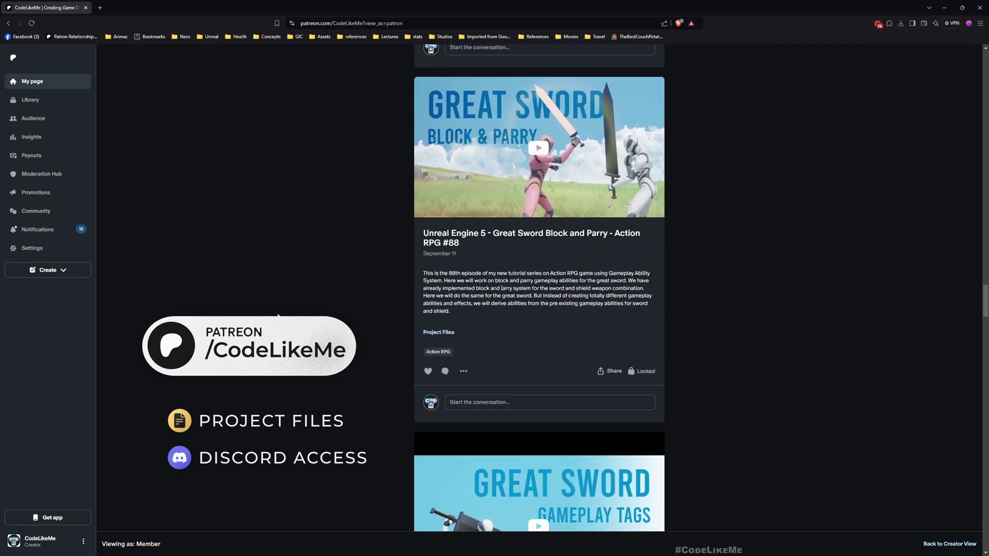
{"action": "scroll", "coordinate": [278, 315], "scroll_direction": "down", "scroll_amount": 10}
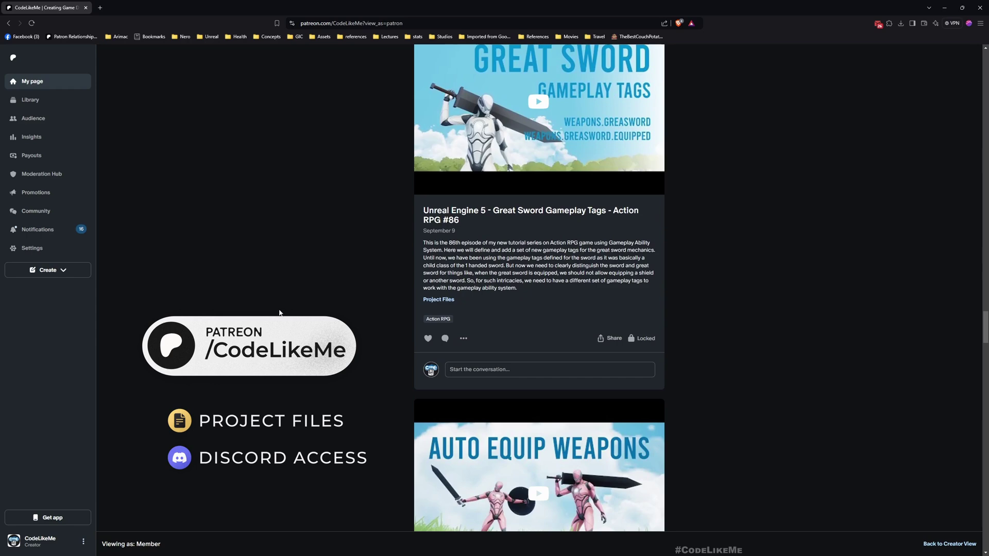
{"action": "scroll", "coordinate": [278, 316], "scroll_direction": "down", "scroll_amount": 18}
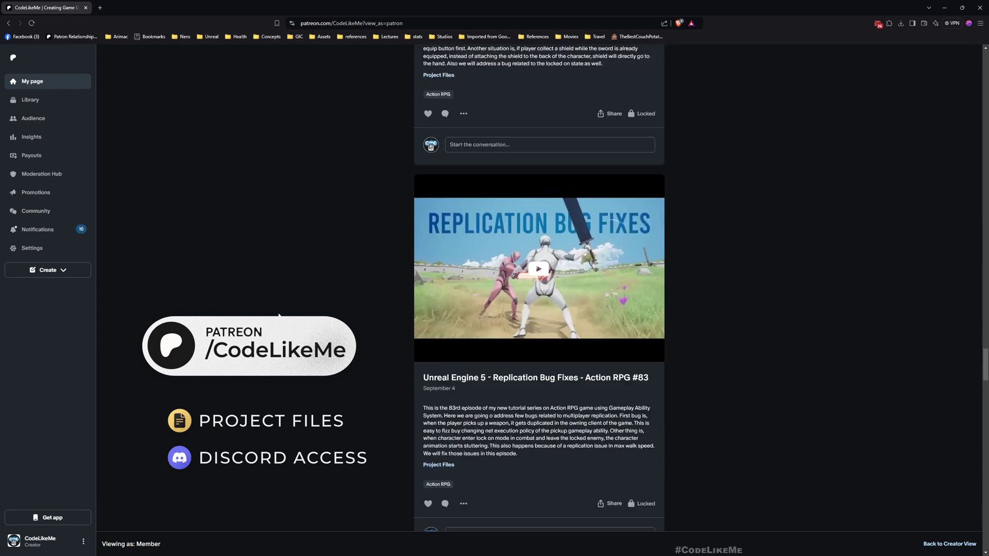
{"action": "scroll", "coordinate": [278, 315], "scroll_direction": "down", "scroll_amount": 6}
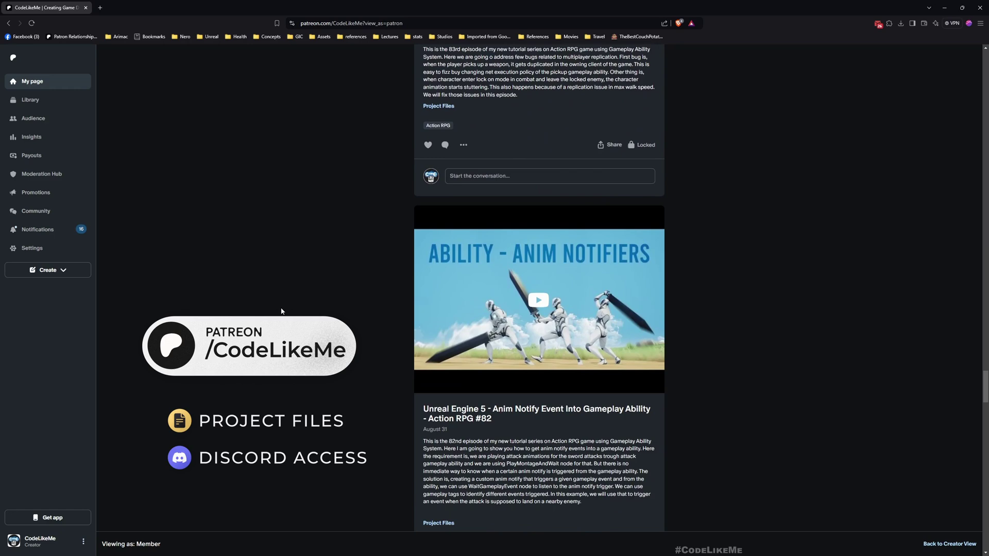
{"action": "scroll", "coordinate": [282, 311], "scroll_direction": "down", "scroll_amount": 10}
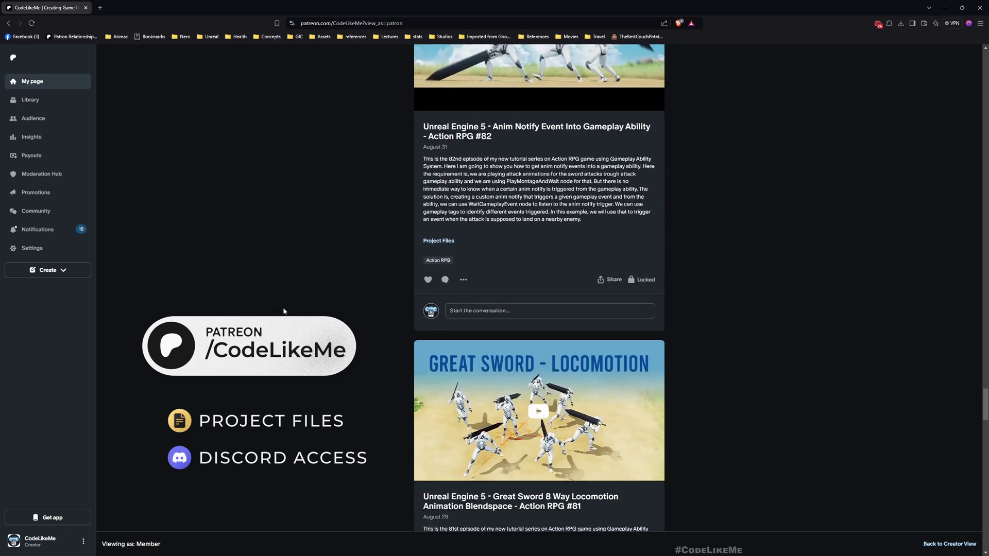
{"action": "scroll", "coordinate": [284, 308], "scroll_direction": "down", "scroll_amount": 5}
{"action": "scroll", "coordinate": [282, 309], "scroll_direction": "down", "scroll_amount": 6}
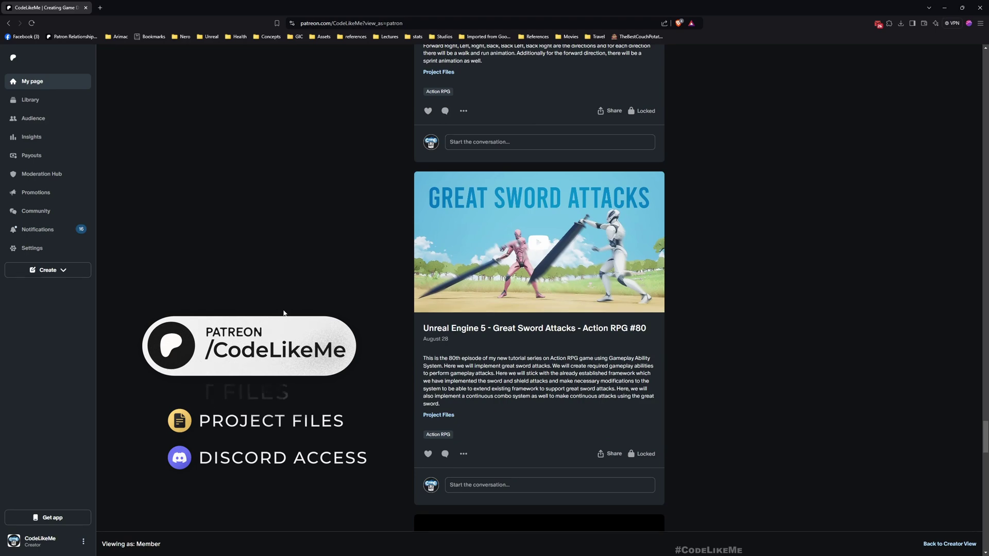
{"action": "scroll", "coordinate": [283, 312], "scroll_direction": "down", "scroll_amount": 18}
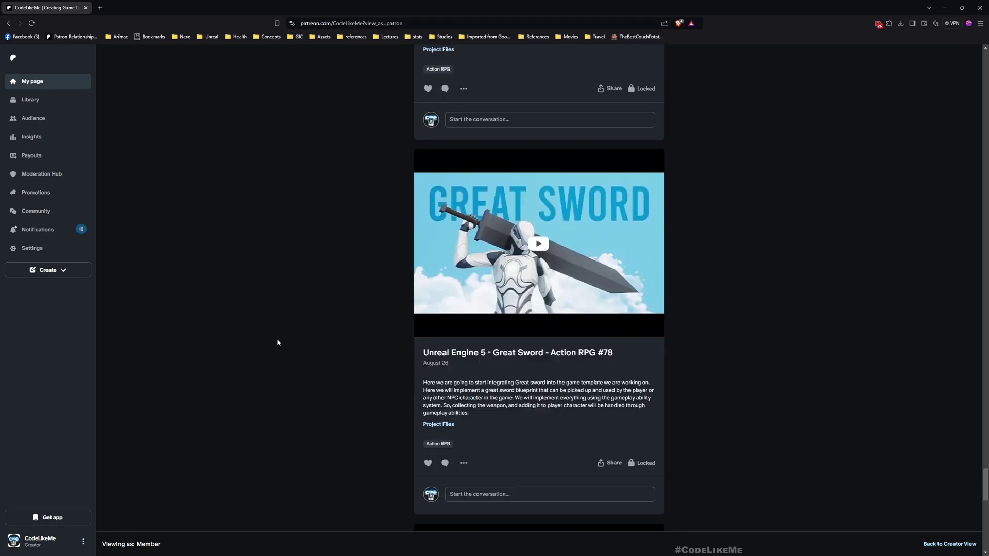
{"action": "scroll", "coordinate": [277, 342], "scroll_direction": "down", "scroll_amount": 15}
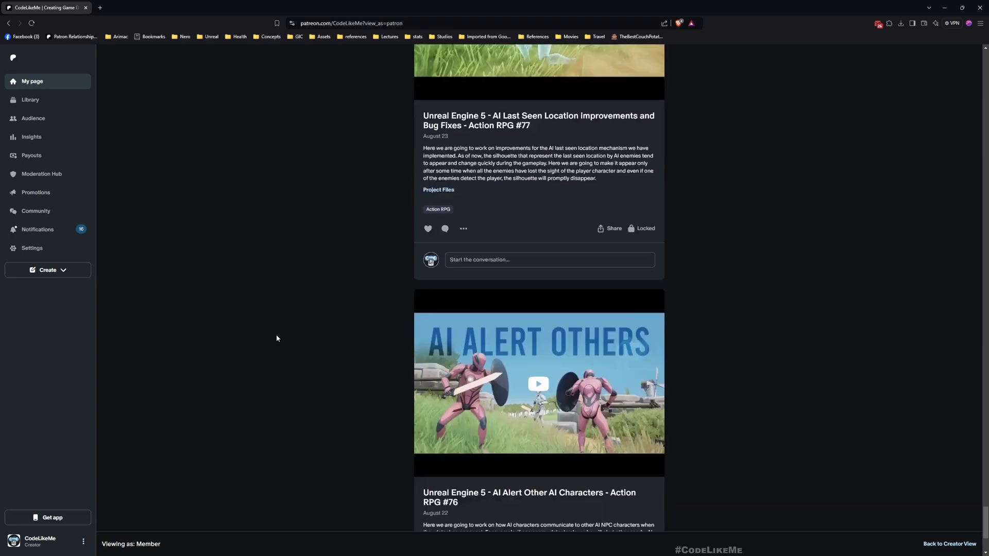
{"action": "scroll", "coordinate": [277, 338], "scroll_direction": "down", "scroll_amount": 3}
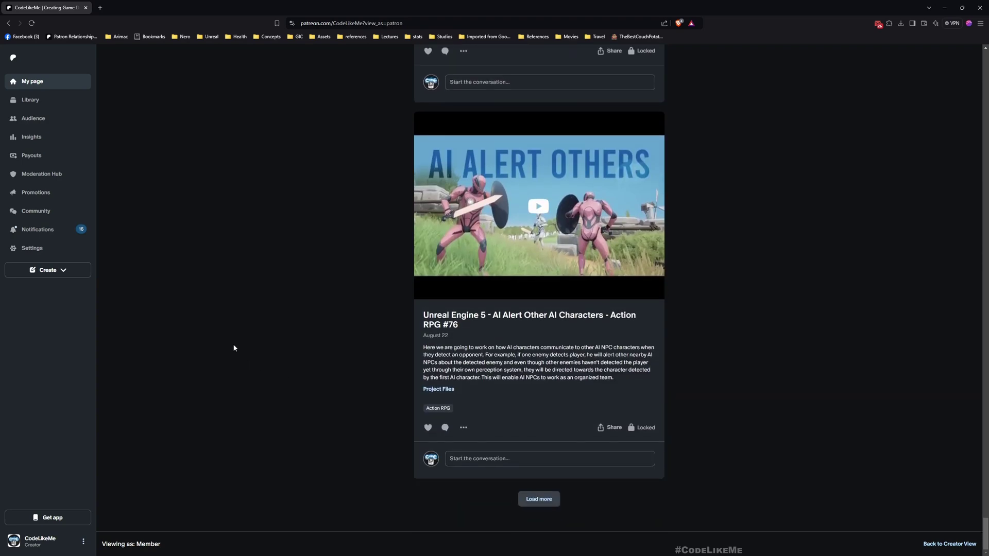